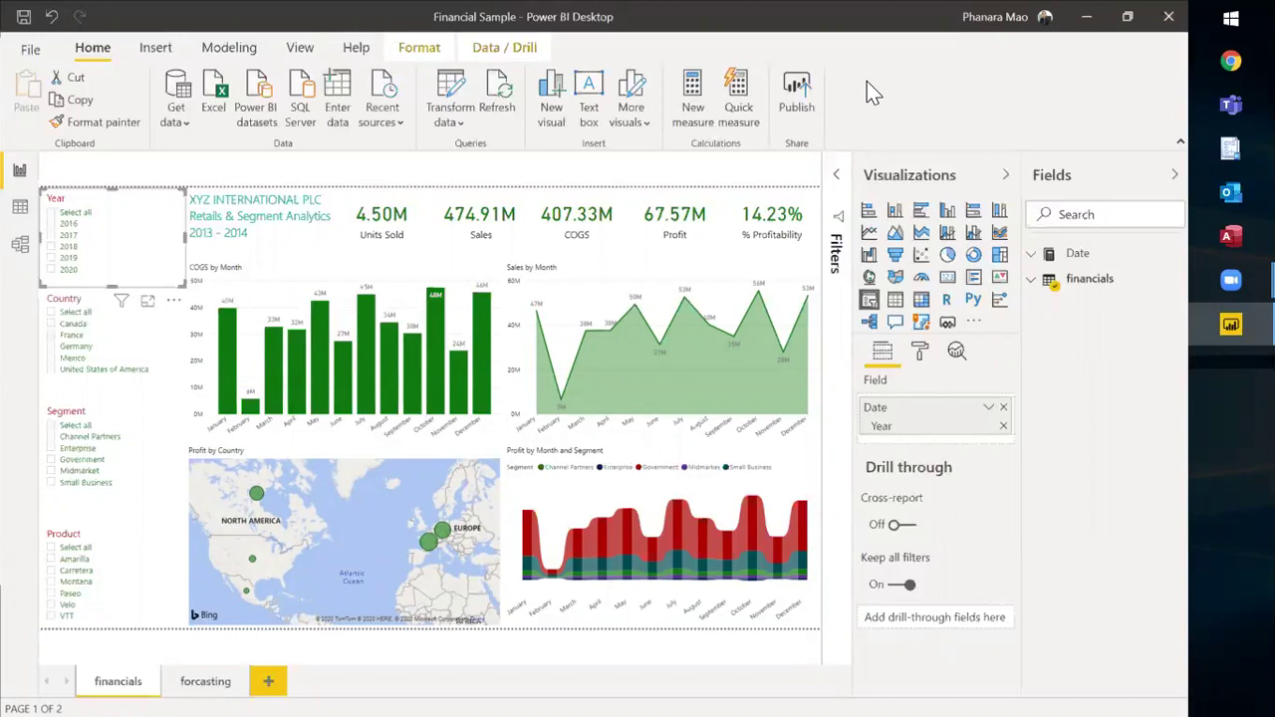
Step: Test the slicers by filtering to France, Canada, Enterprise and Montana, clearing each filter
{"action": "left_click", "coordinate": [537, 175]}
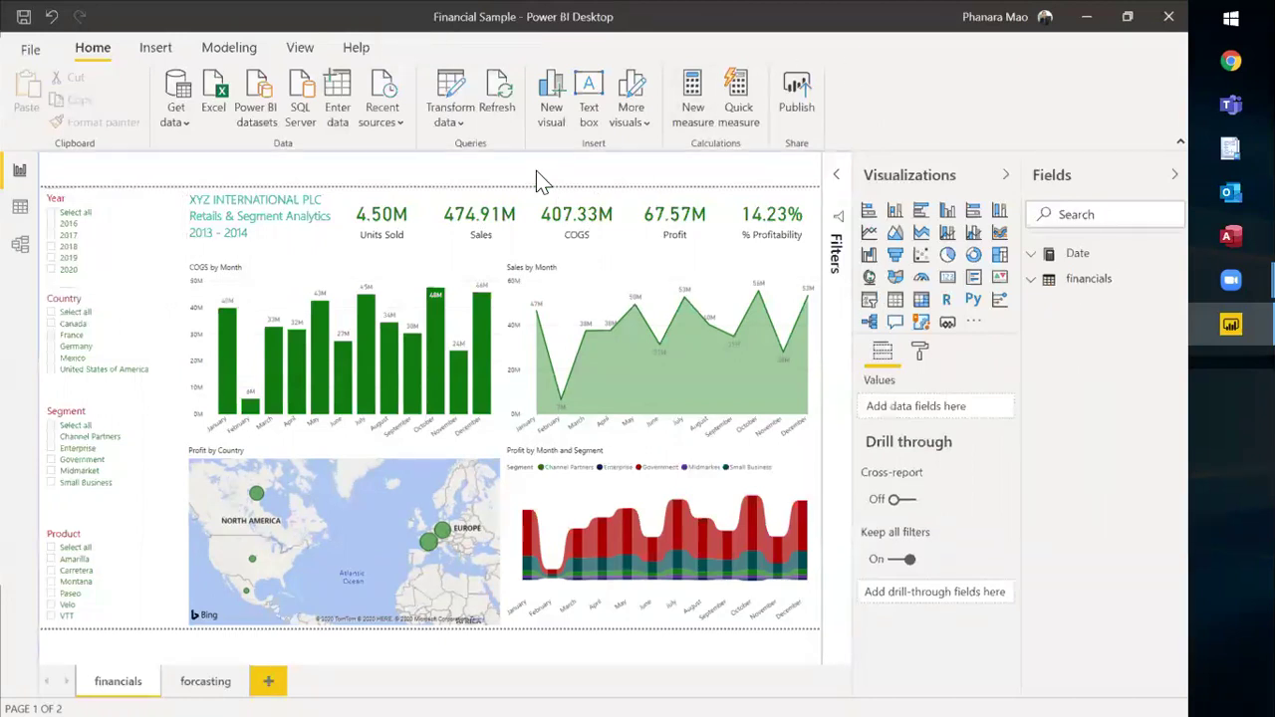
{"action": "left_click", "coordinate": [70, 340]}
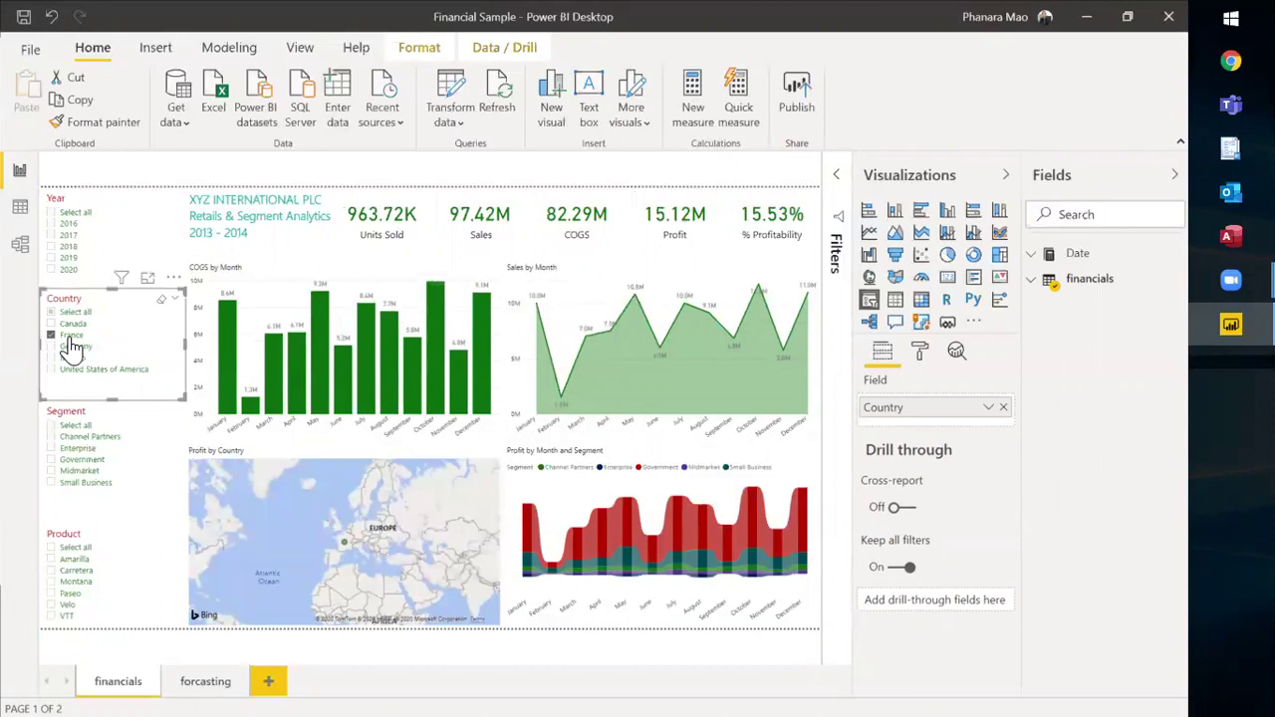
{"action": "left_click", "coordinate": [70, 341]}
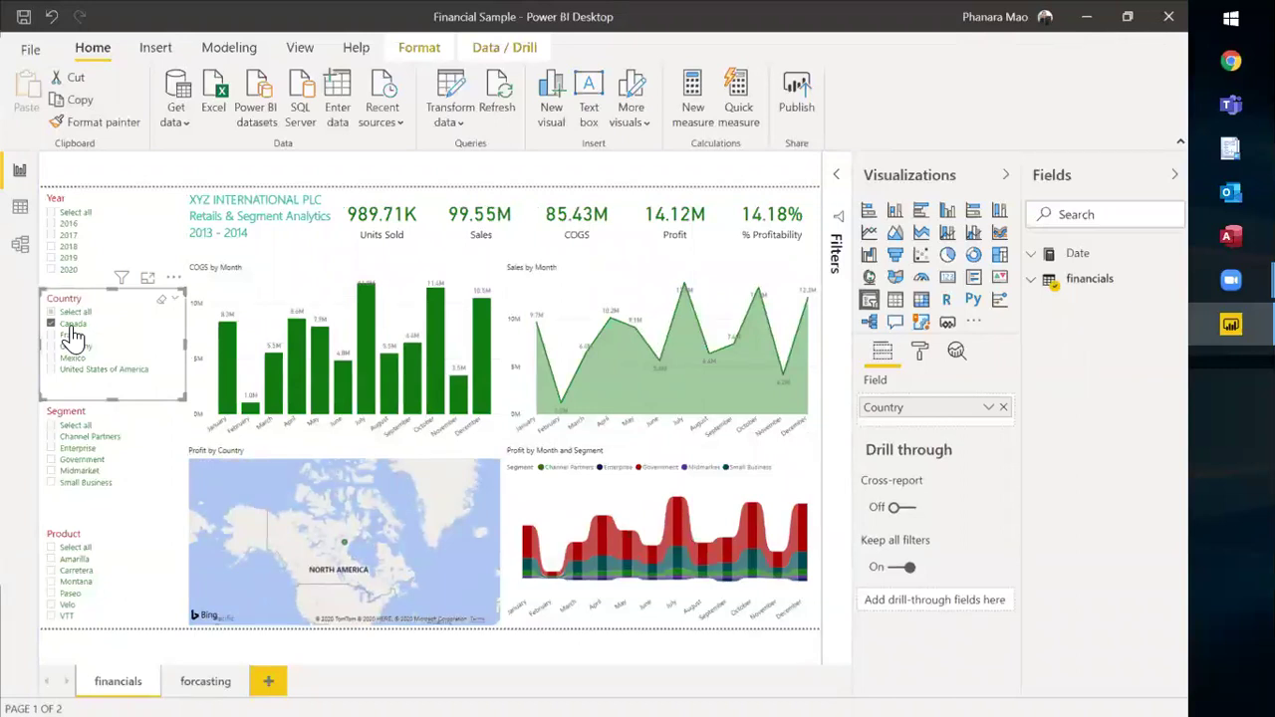
{"action": "left_click", "coordinate": [70, 328]}
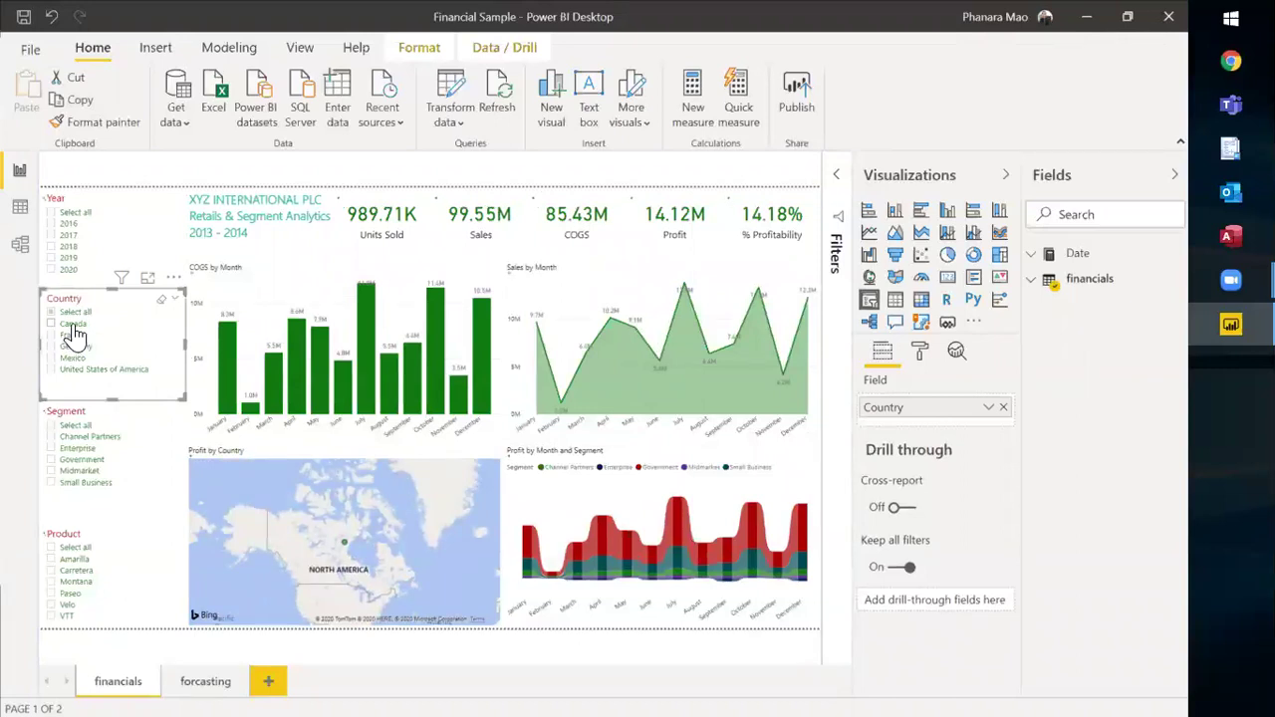
{"action": "left_click", "coordinate": [82, 452]}
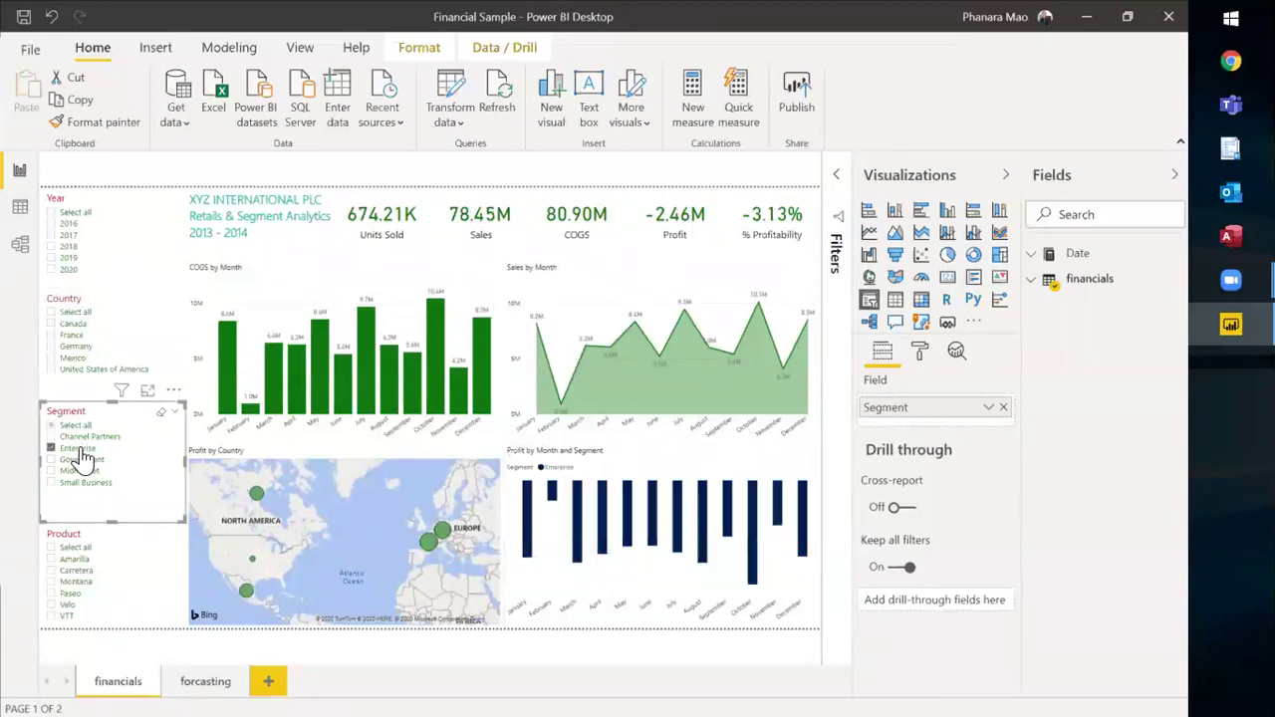
{"action": "left_click", "coordinate": [82, 451]}
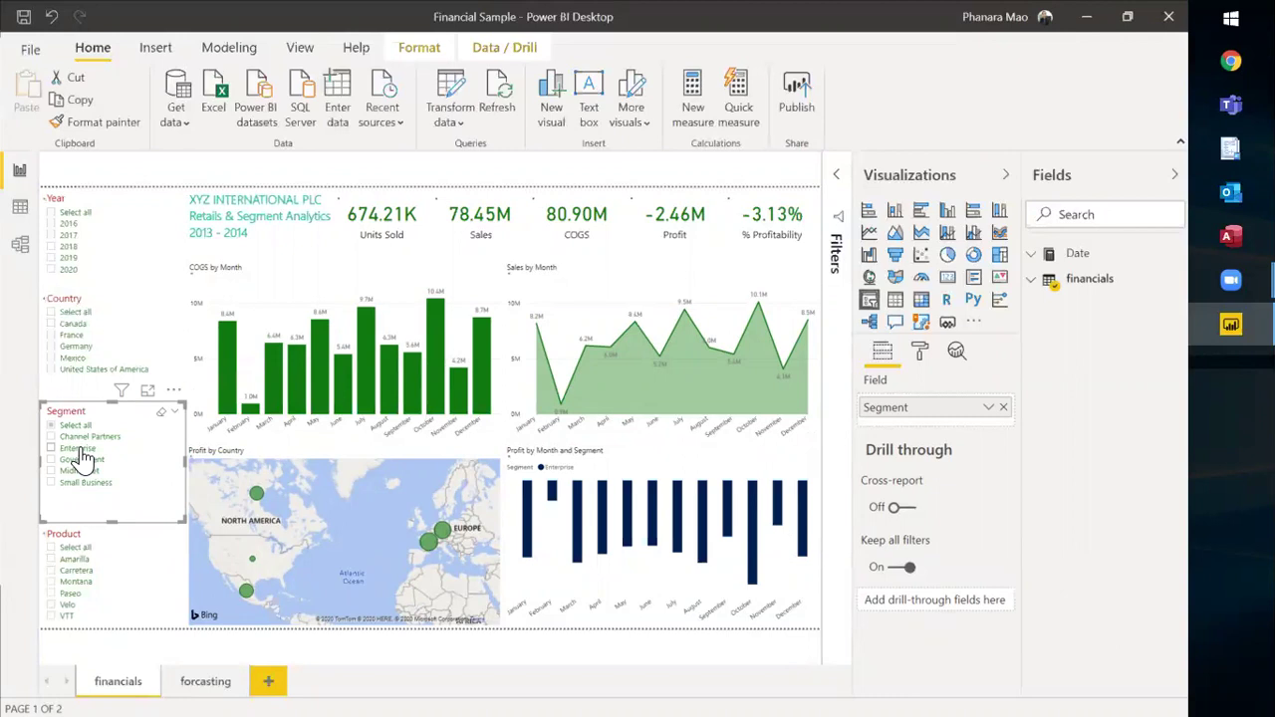
{"action": "left_click", "coordinate": [76, 583]}
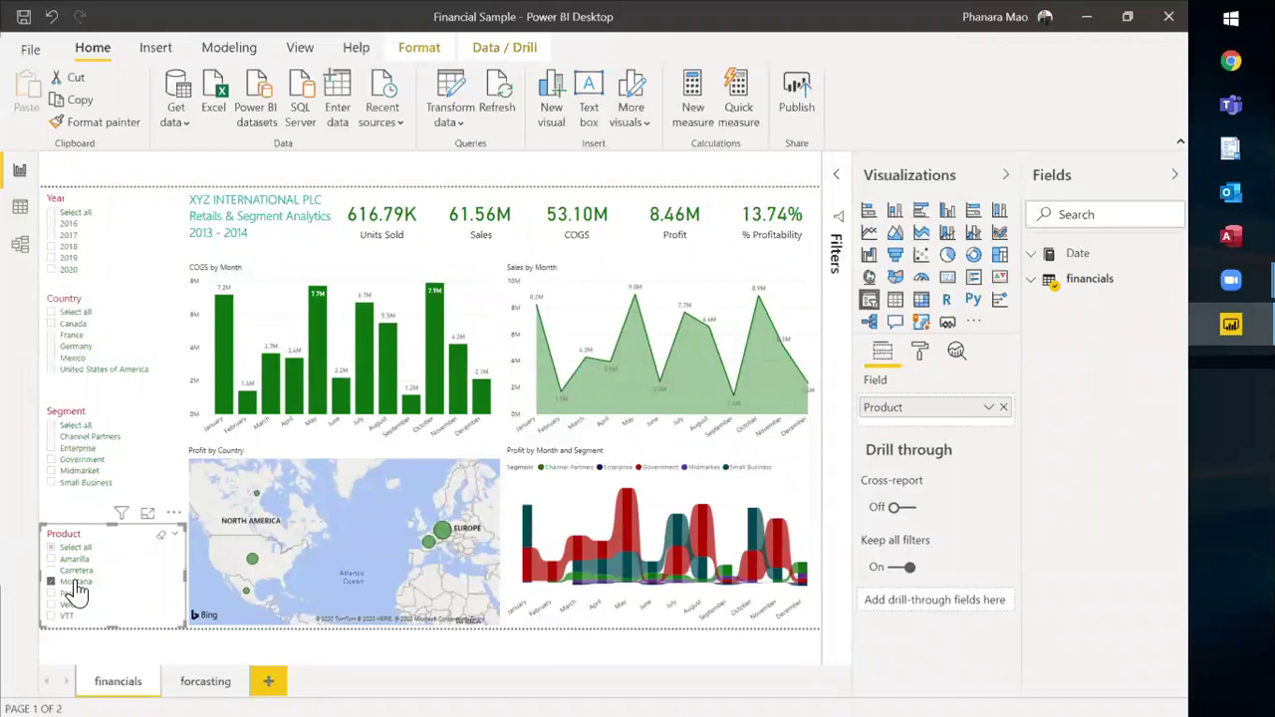
{"action": "left_click", "coordinate": [77, 591]}
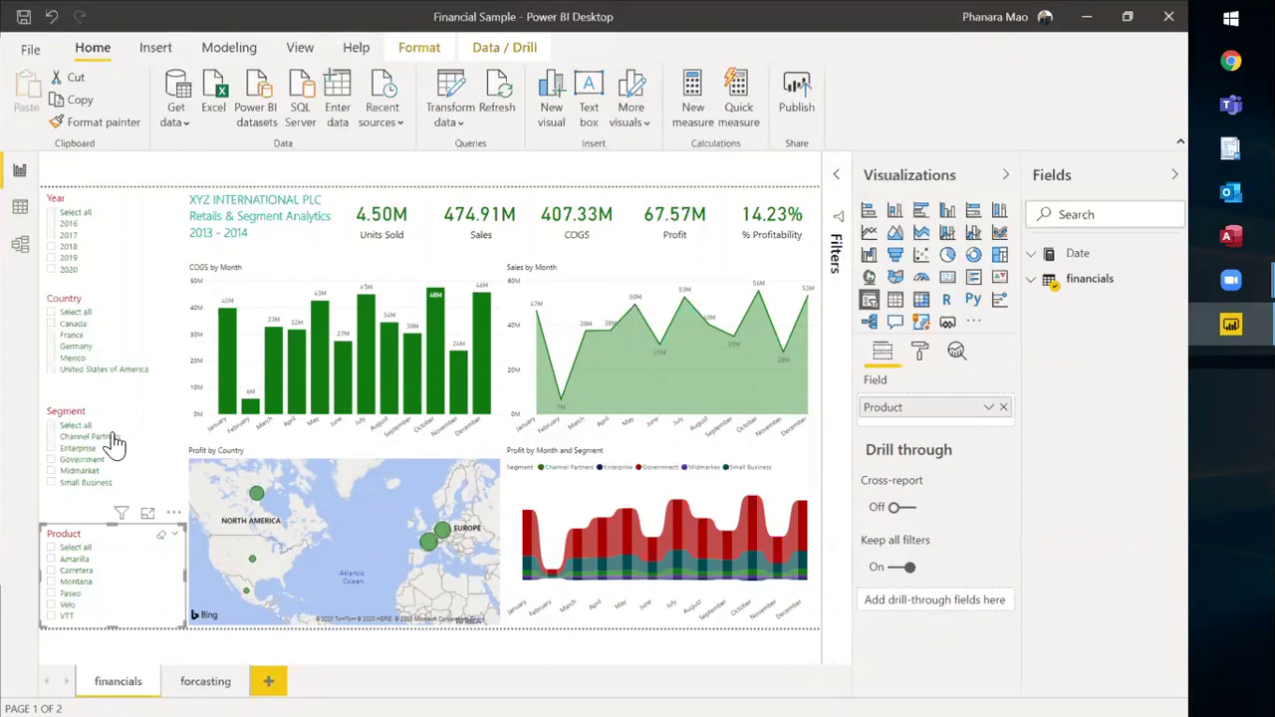
Step: Filter to Germany, try the Government, Midmarket and VTT filters, then clear them all
{"action": "left_click", "coordinate": [73, 351]}
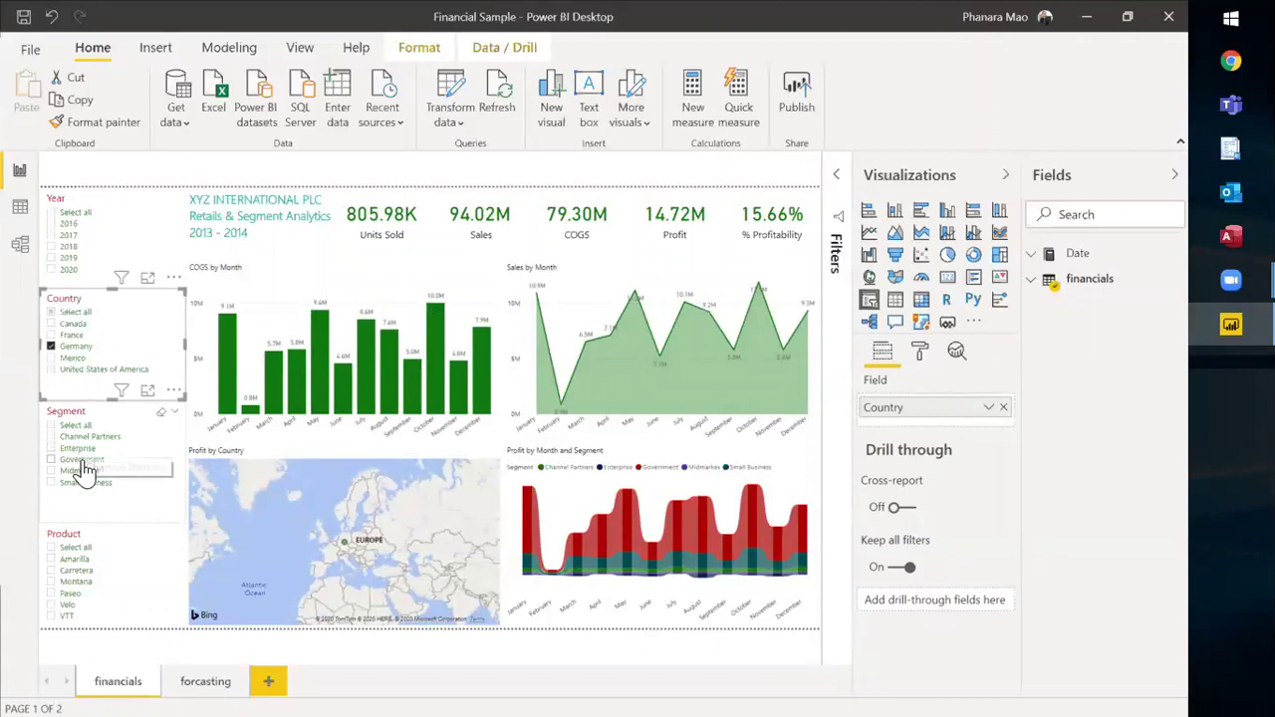
{"action": "left_click", "coordinate": [84, 462]}
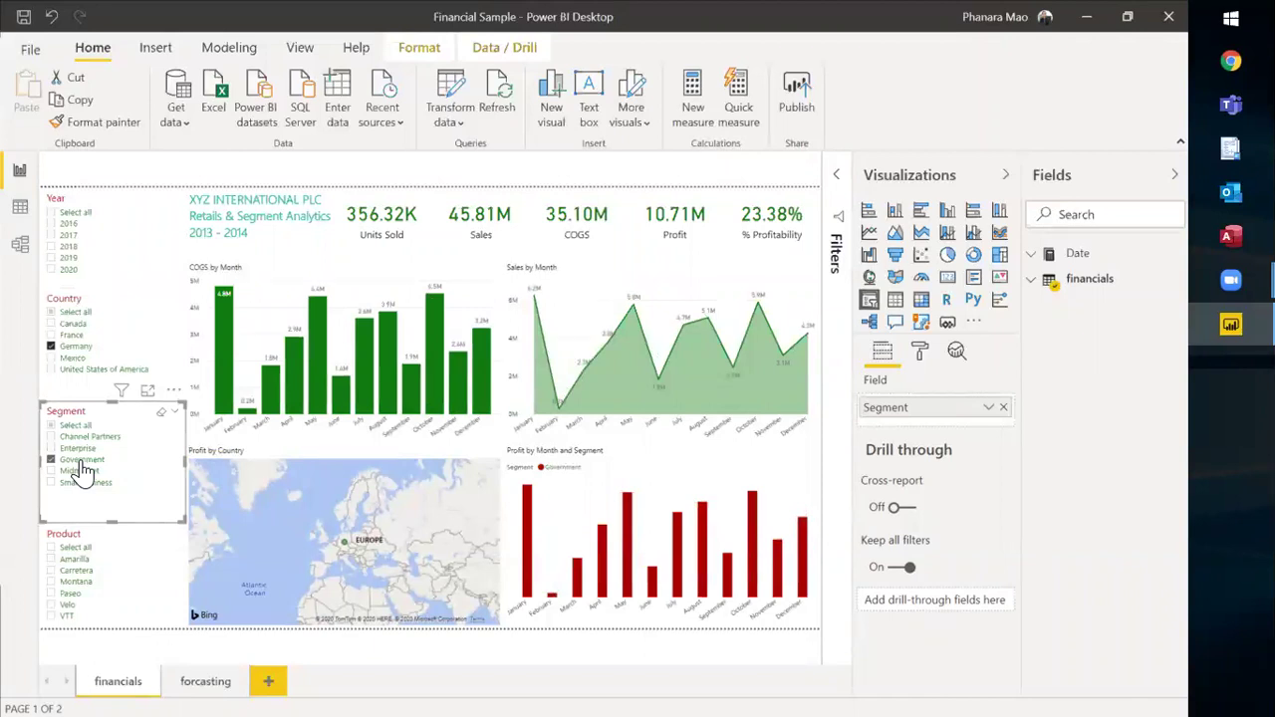
{"action": "left_click", "coordinate": [83, 464]}
{"action": "left_click", "coordinate": [85, 474]}
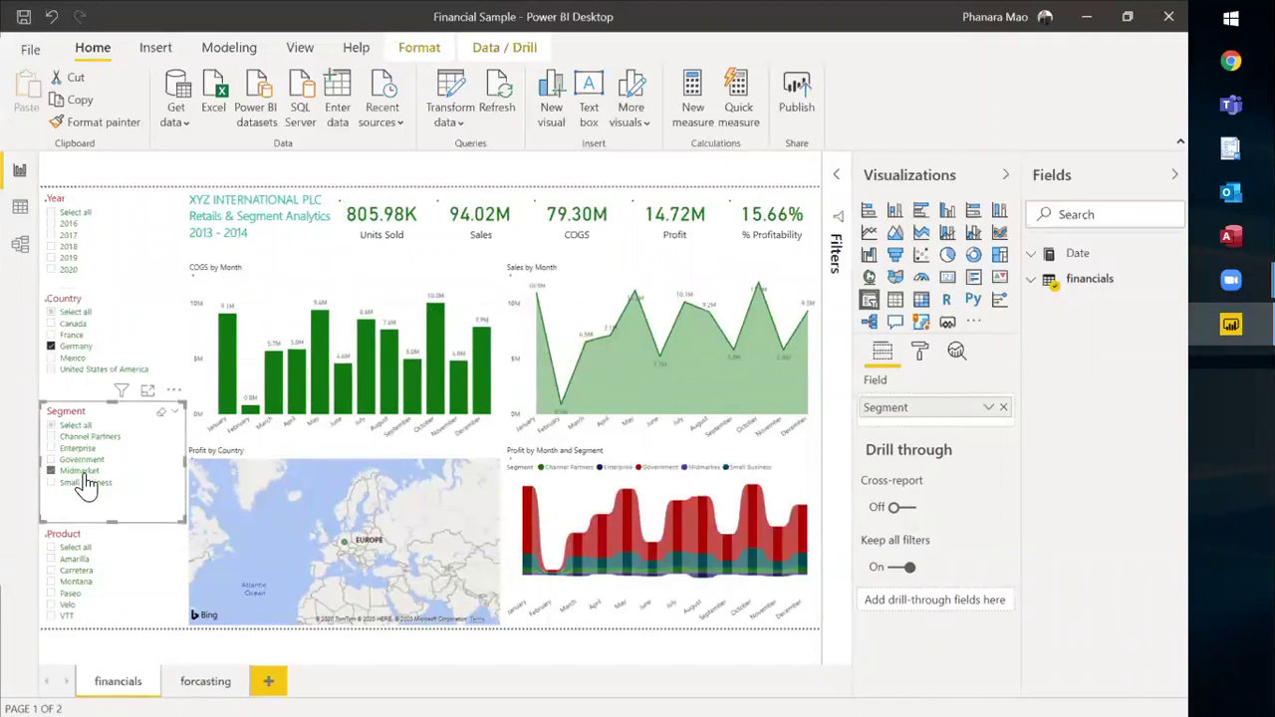
{"action": "left_click", "coordinate": [85, 475]}
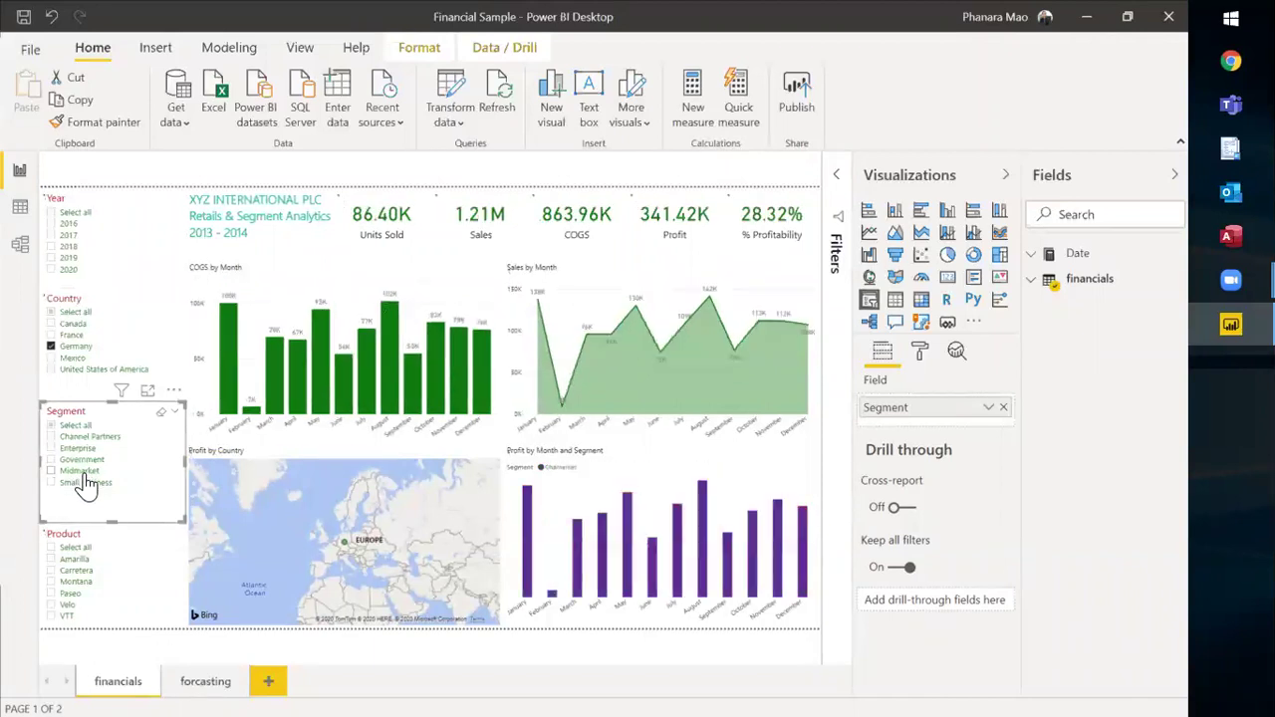
{"action": "left_click", "coordinate": [66, 618]}
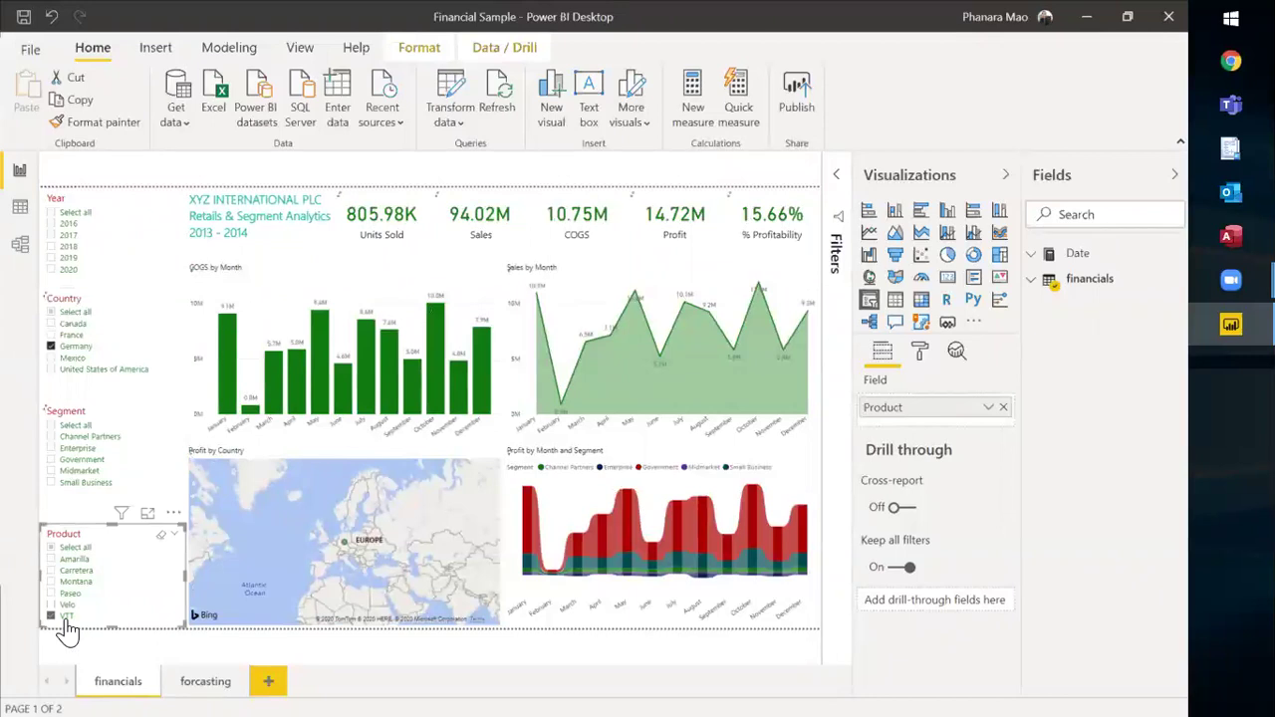
{"action": "left_click", "coordinate": [63, 617]}
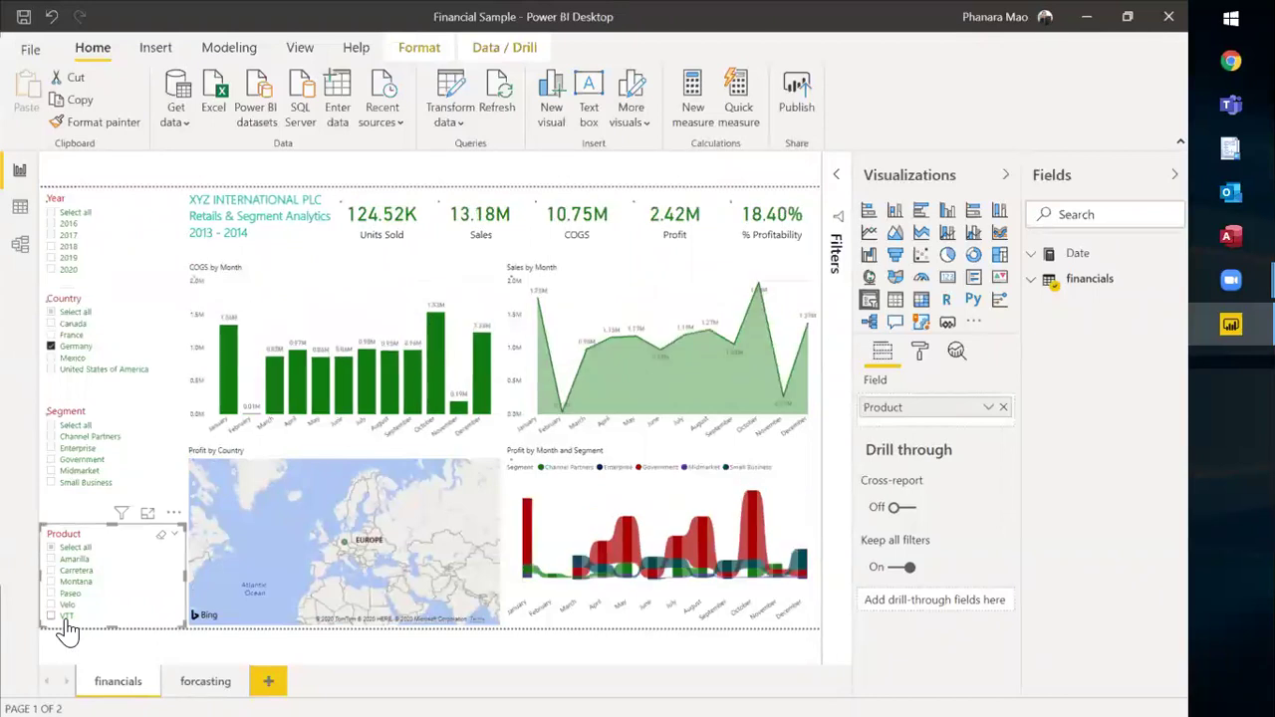
{"action": "left_click", "coordinate": [80, 348]}
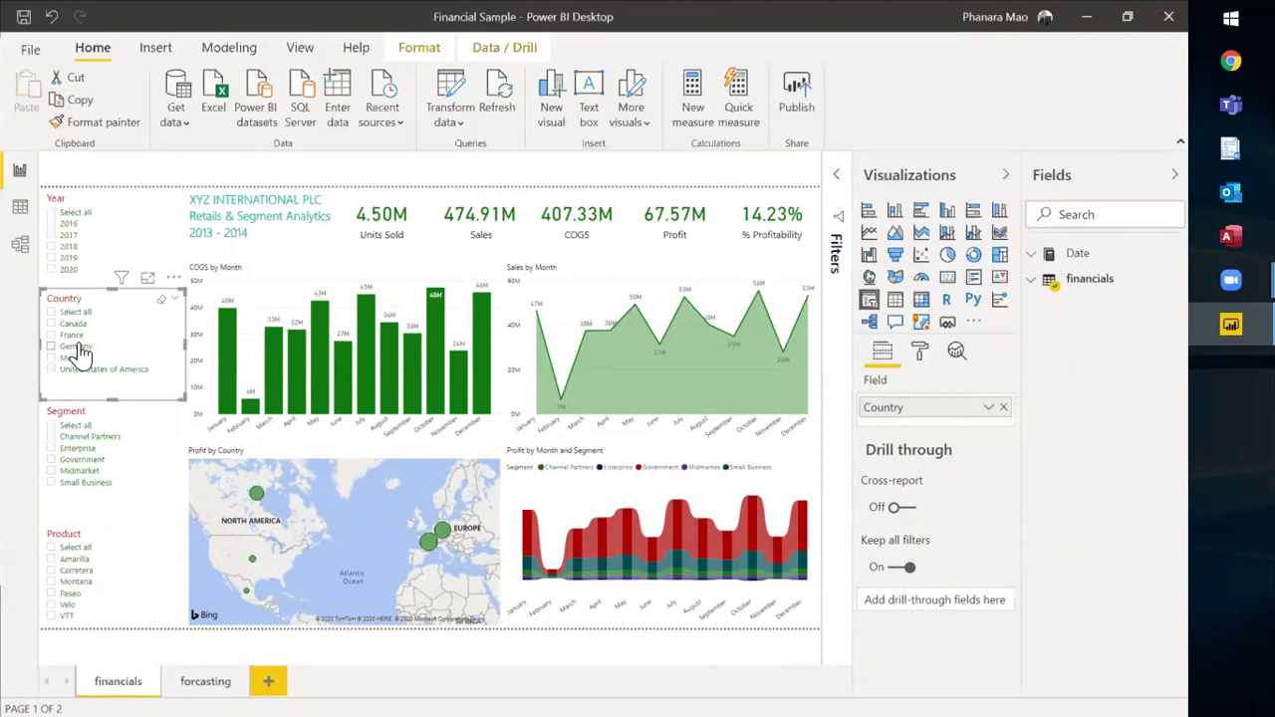
Step: Add a blank page with a slicer showing the financials table's Country field
{"action": "left_click", "coordinate": [213, 649]}
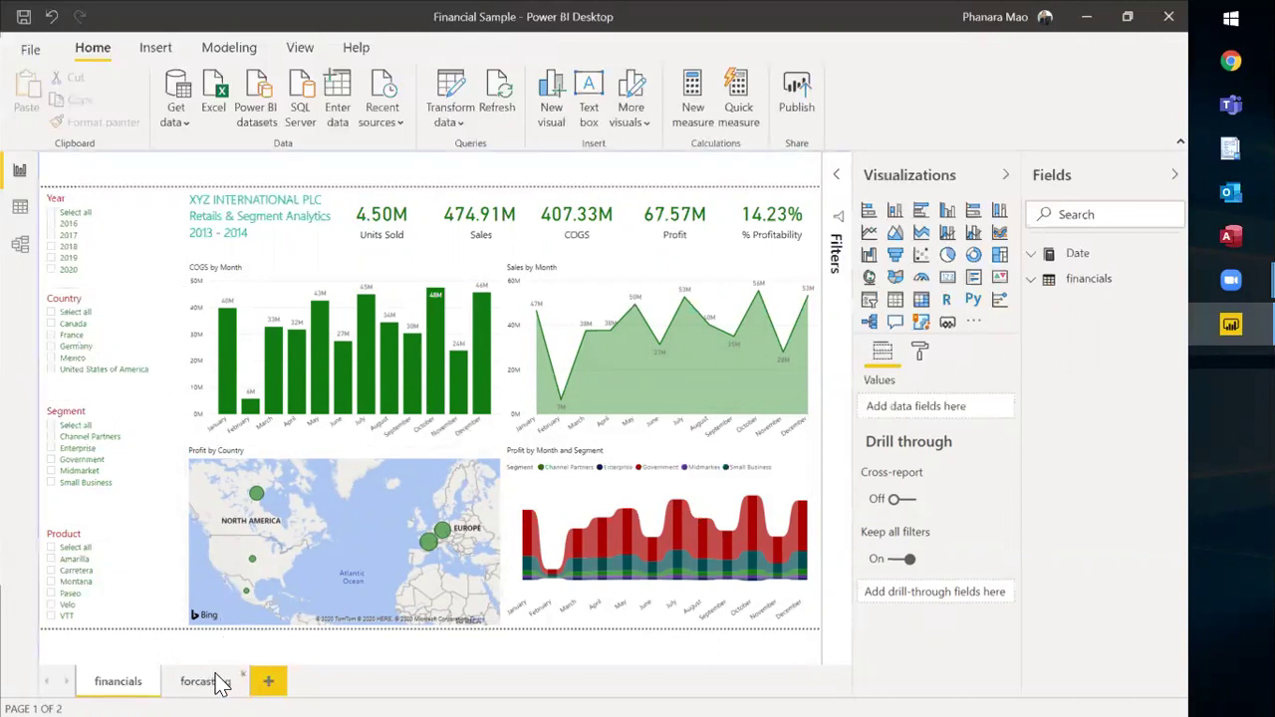
{"action": "left_click", "coordinate": [267, 682]}
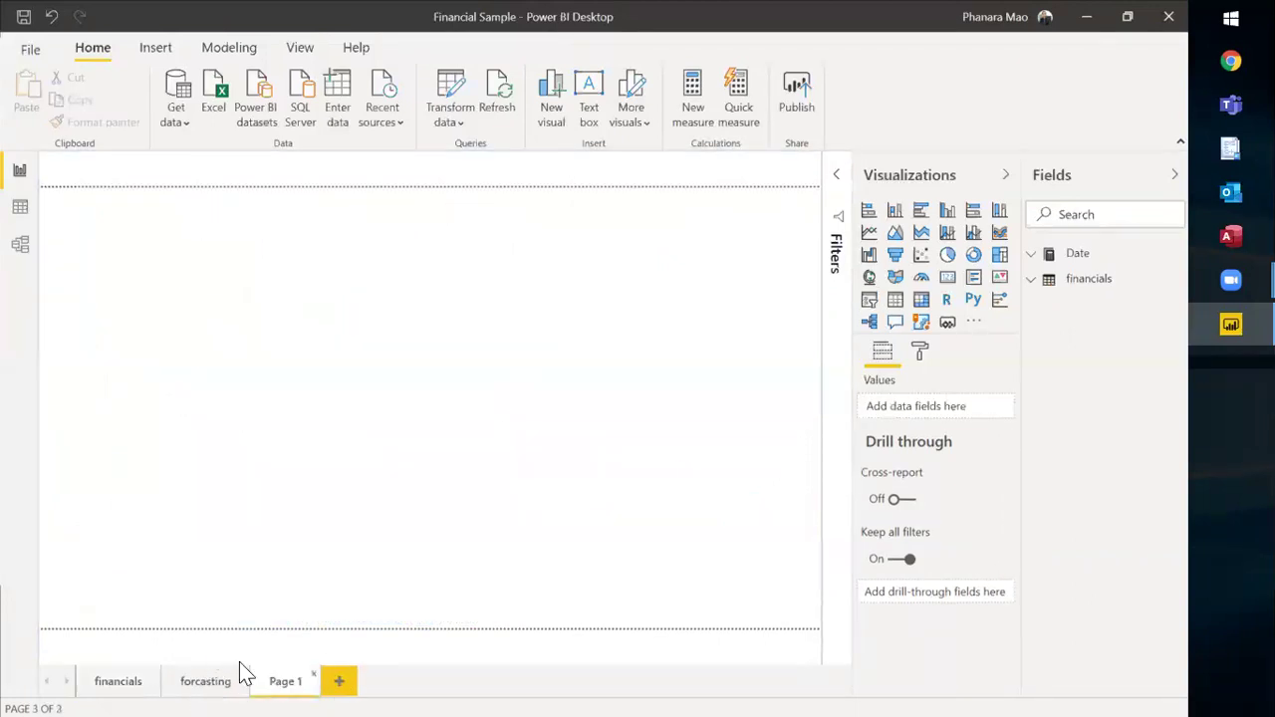
{"action": "left_click", "coordinate": [869, 303]}
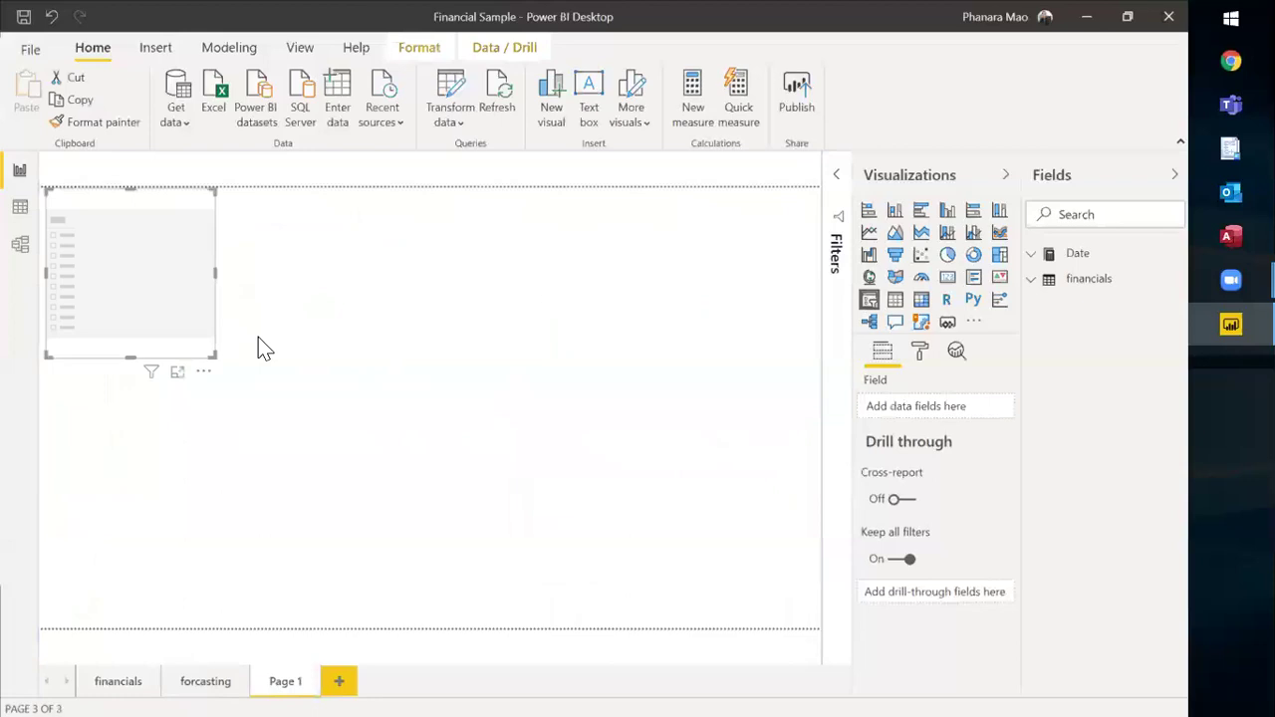
{"action": "left_click", "coordinate": [1037, 304]}
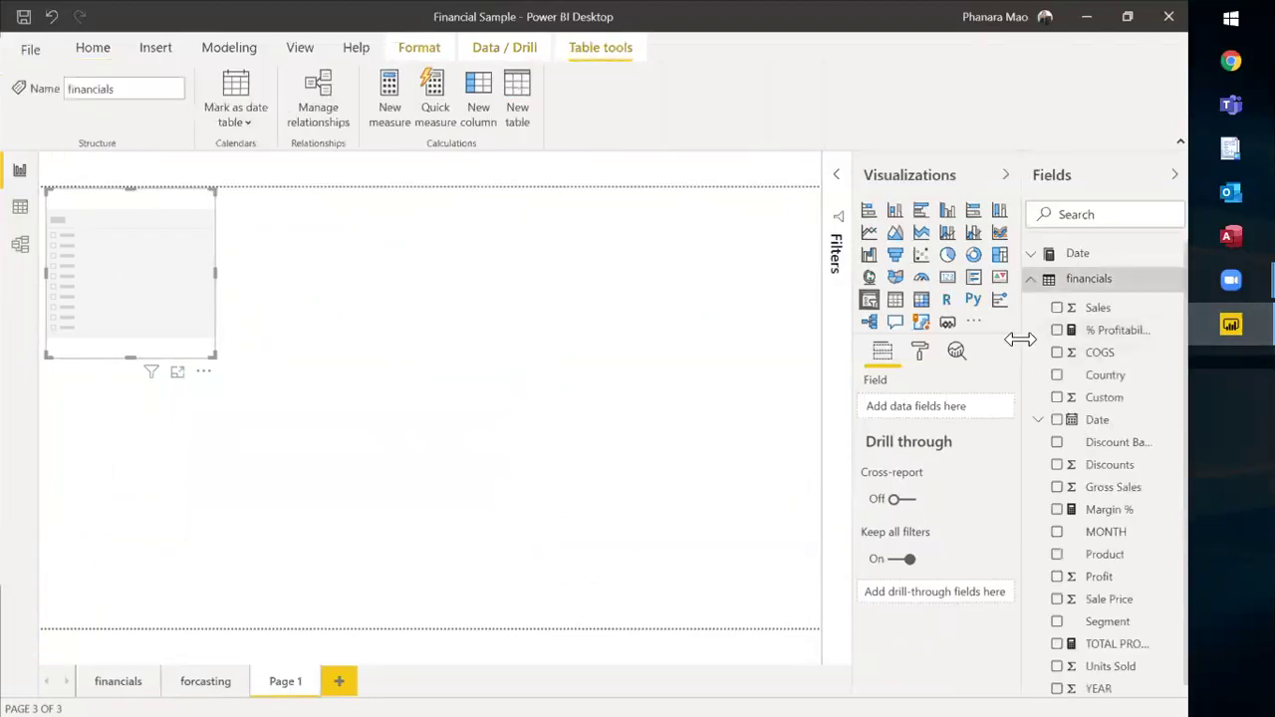
{"action": "left_click_drag", "start_coordinate": [1019, 336], "coordinate": [925, 341]}
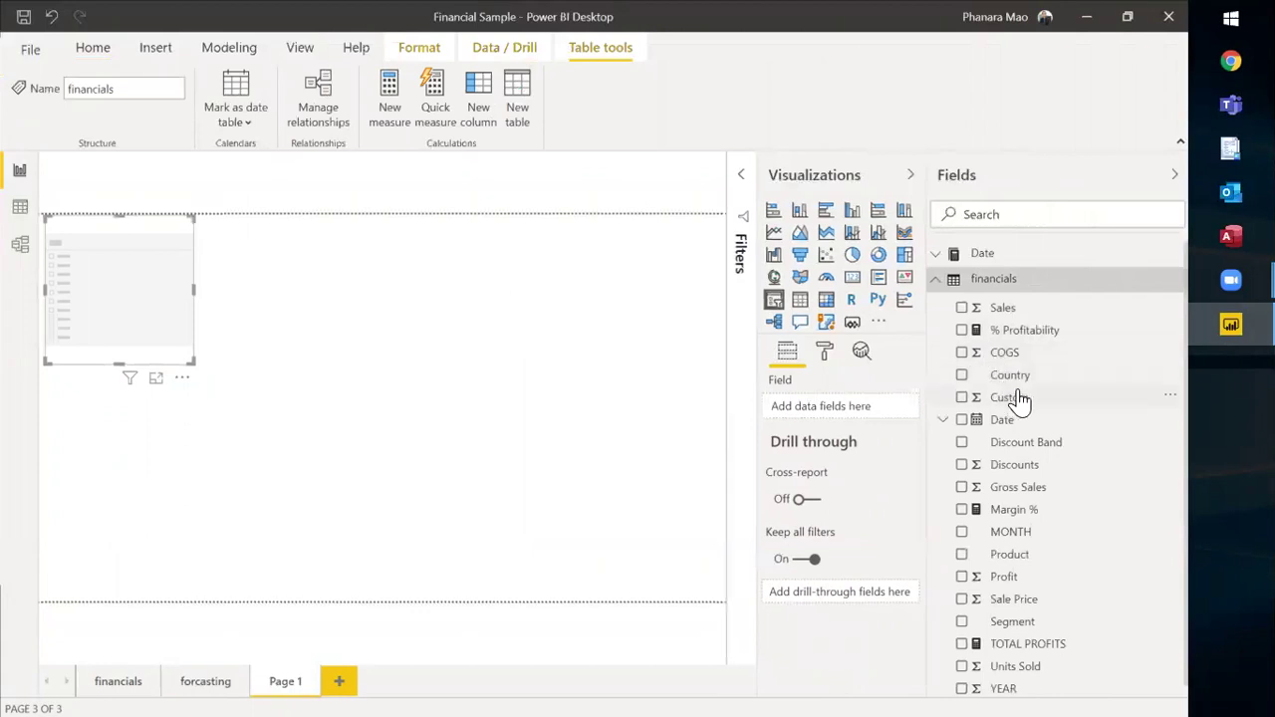
{"action": "left_click", "coordinate": [962, 377]}
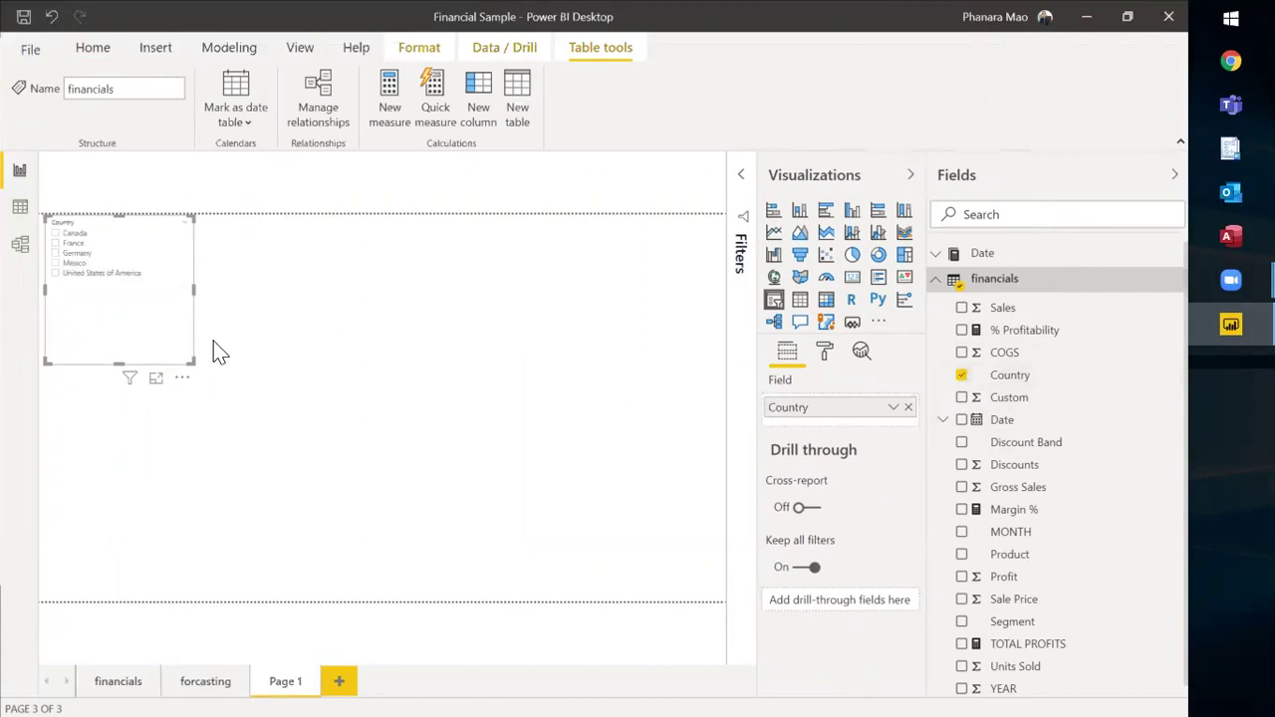
Step: Shorten the Country slicer, test-select several countries, then leave none selected
{"action": "left_click_drag", "start_coordinate": [114, 335], "coordinate": [116, 307]}
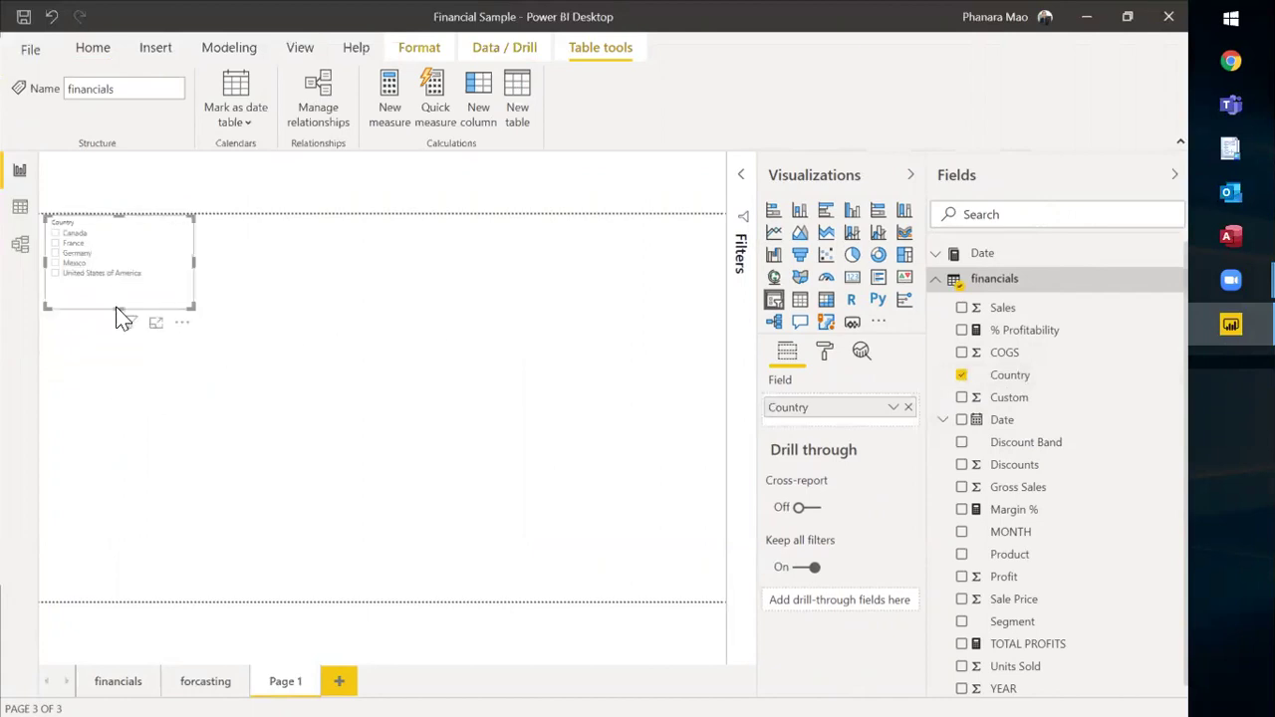
{"action": "left_click", "coordinate": [70, 244]}
{"action": "left_click", "coordinate": [73, 253]}
{"action": "left_click", "coordinate": [73, 263]}
{"action": "left_click", "coordinate": [72, 273]}
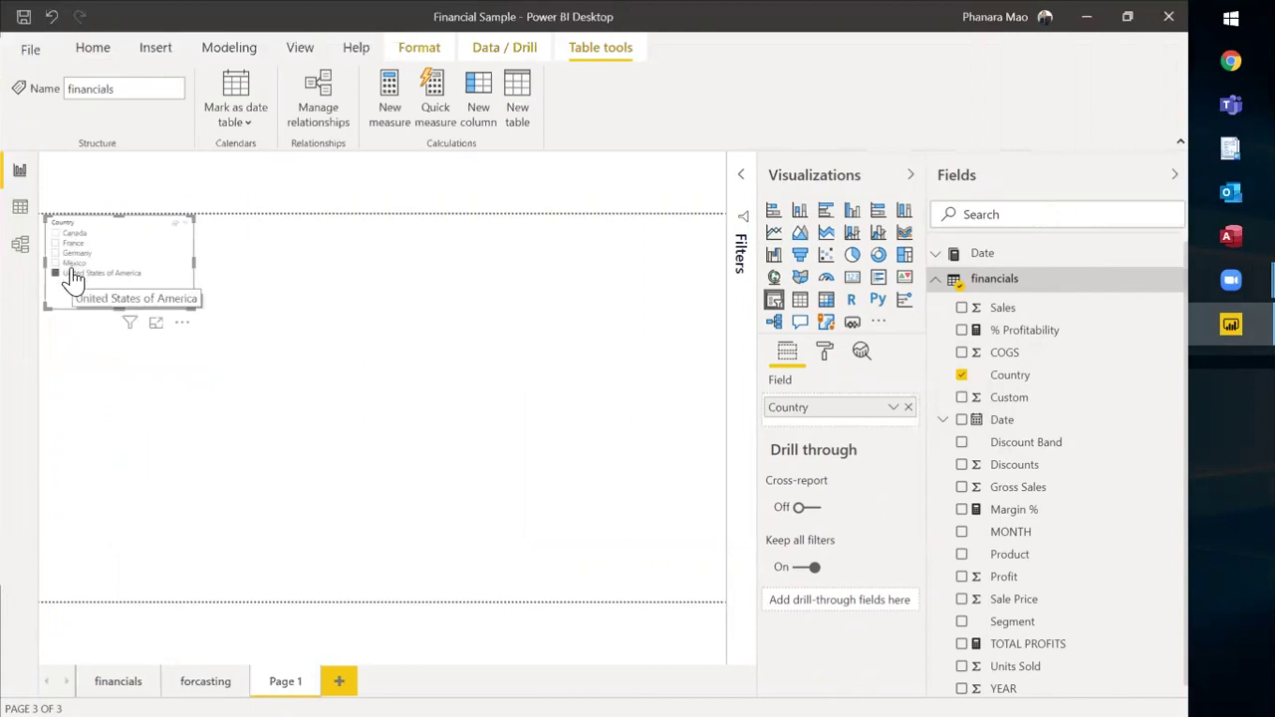
{"action": "left_click", "coordinate": [72, 263]}
{"action": "left_click", "coordinate": [74, 253]}
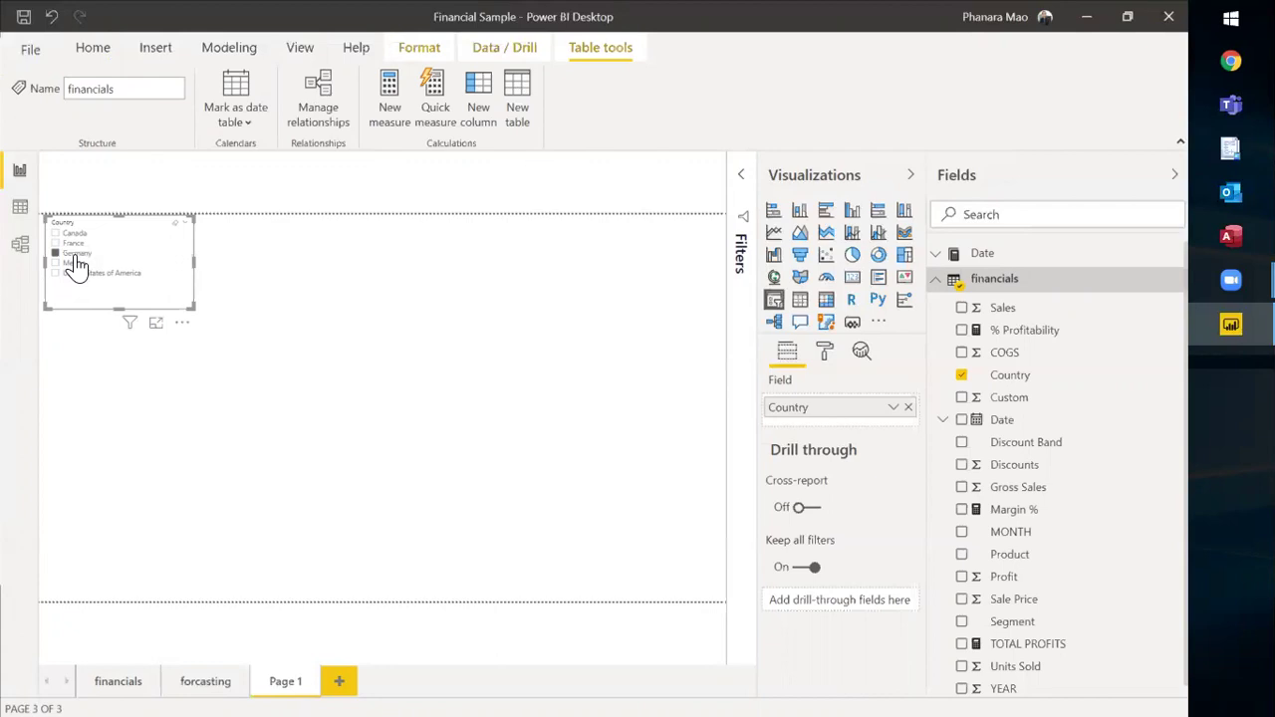
{"action": "left_click", "coordinate": [74, 255]}
{"action": "left_click", "coordinate": [181, 314]}
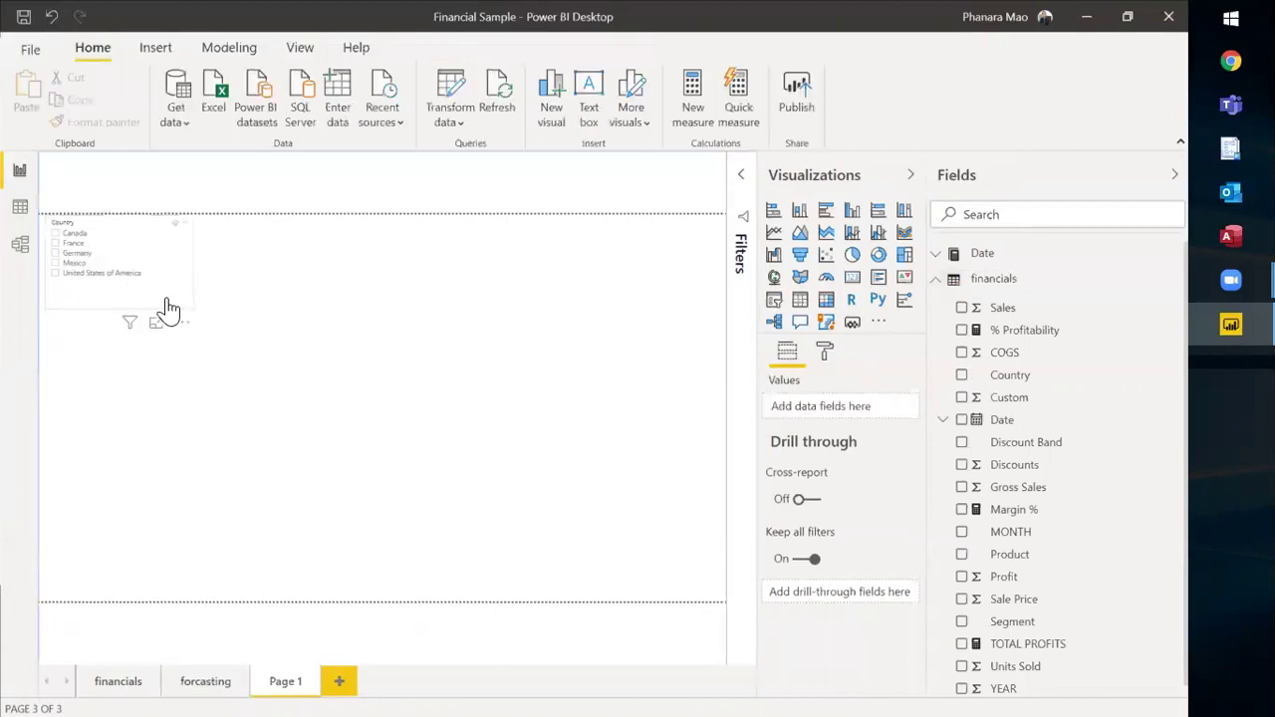
{"action": "left_click", "coordinate": [140, 297]}
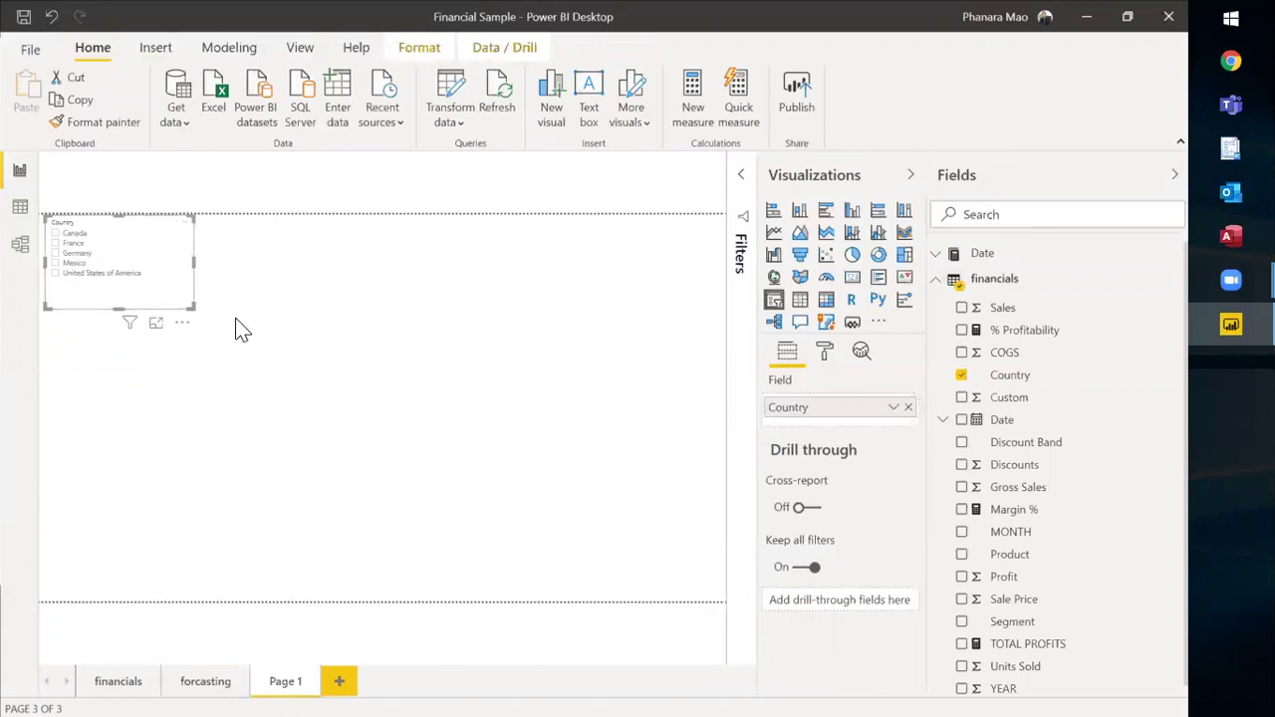
Step: Add a Product slicer just below the Country slicer
{"action": "left_click", "coordinate": [314, 329]}
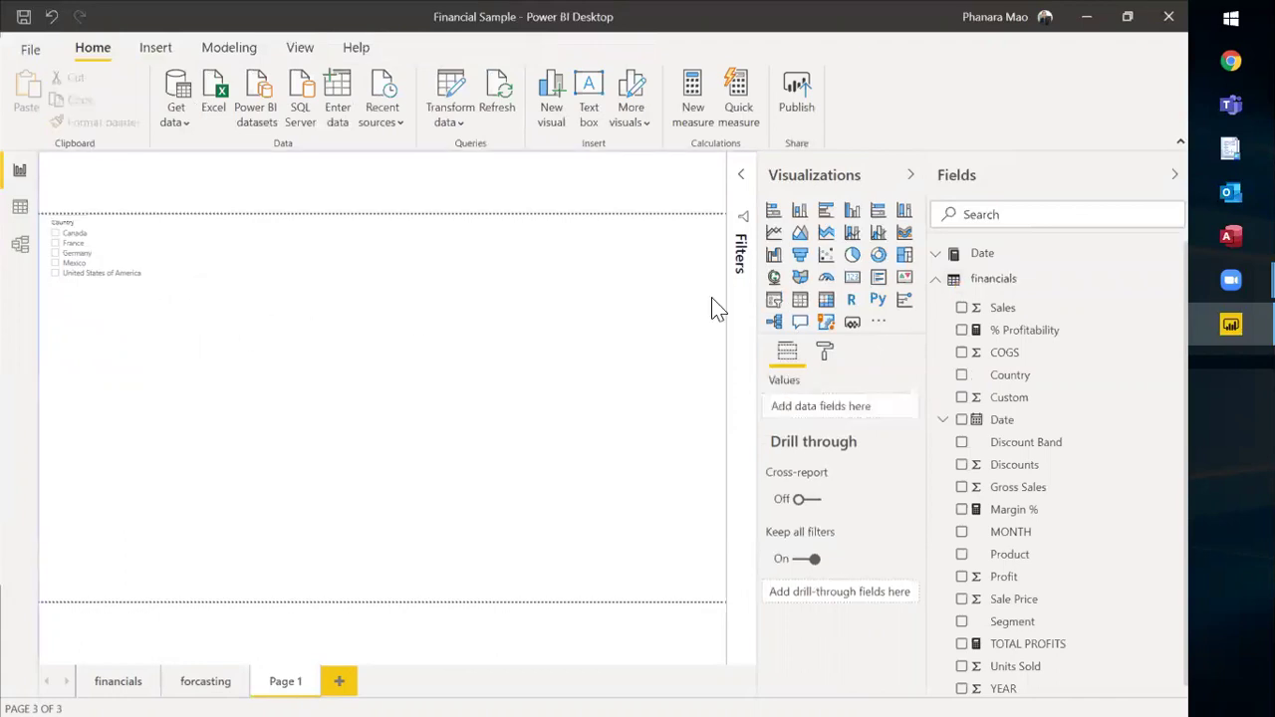
{"action": "left_click", "coordinate": [775, 307]}
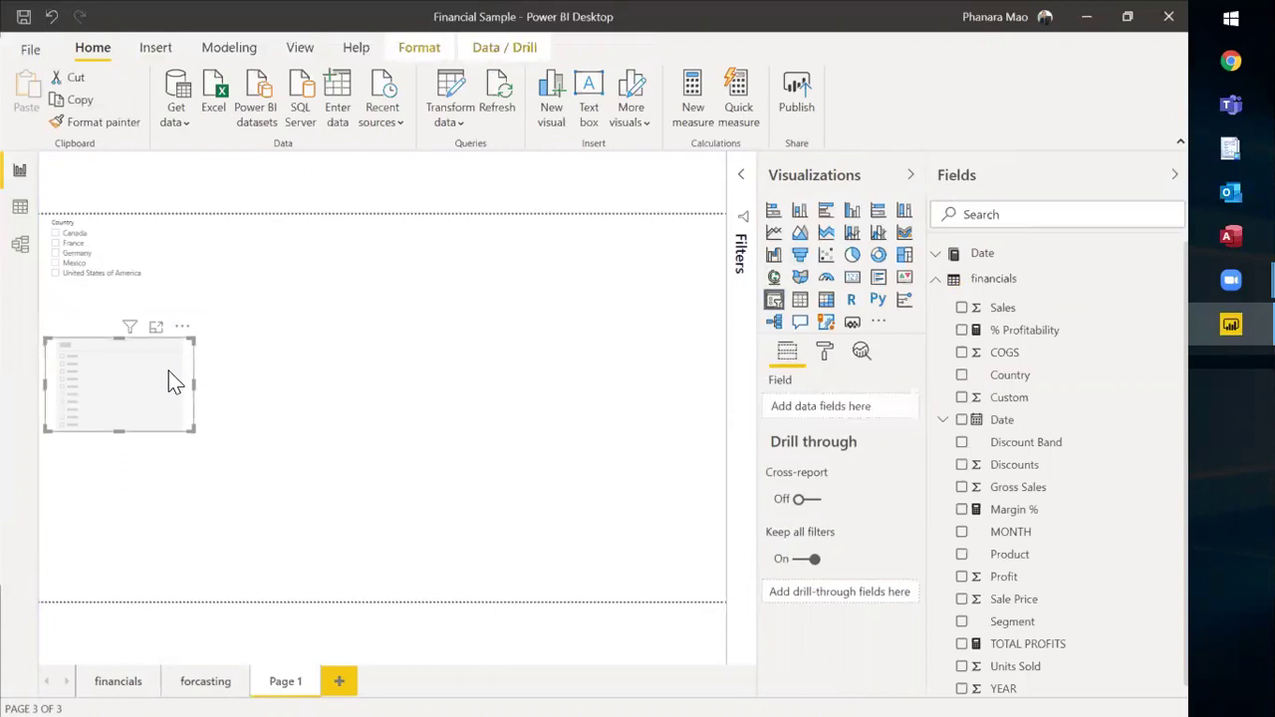
{"action": "left_click_drag", "start_coordinate": [171, 378], "coordinate": [163, 348]}
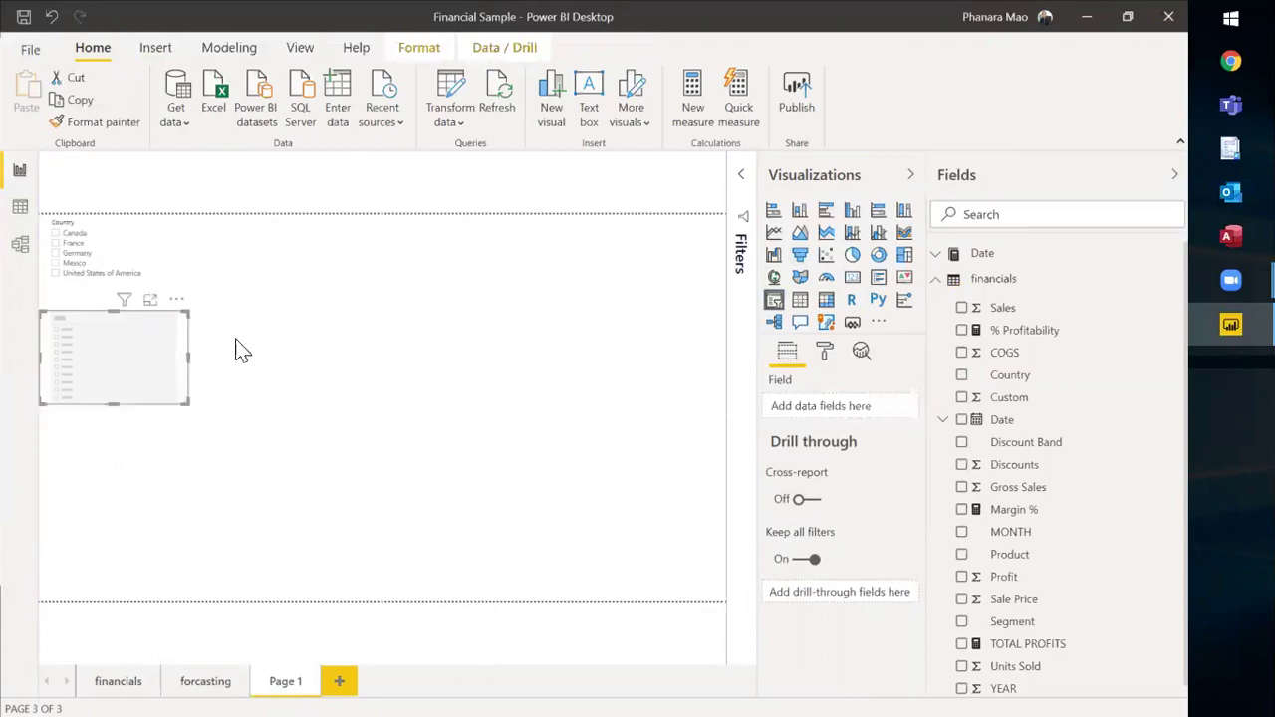
{"action": "scroll", "coordinate": [999, 646], "scroll_direction": "down", "scroll_amount": 1}
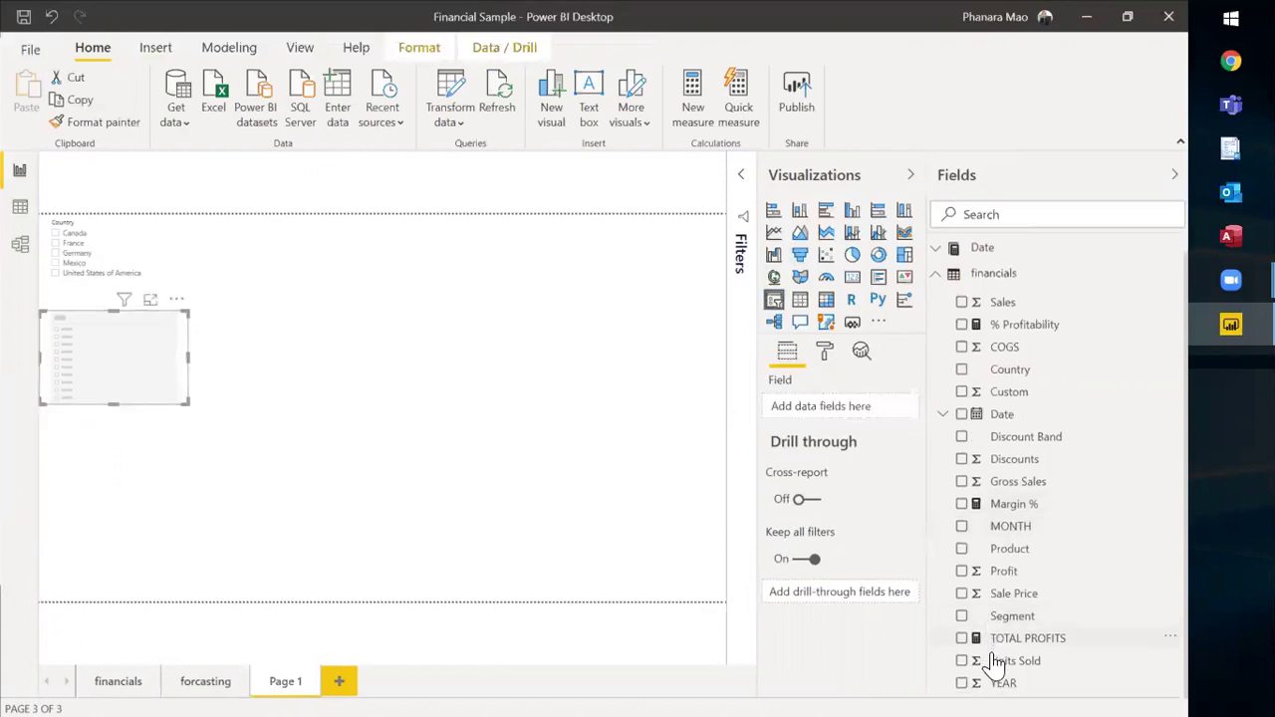
{"action": "scroll", "coordinate": [979, 493], "scroll_direction": "up", "scroll_amount": 1}
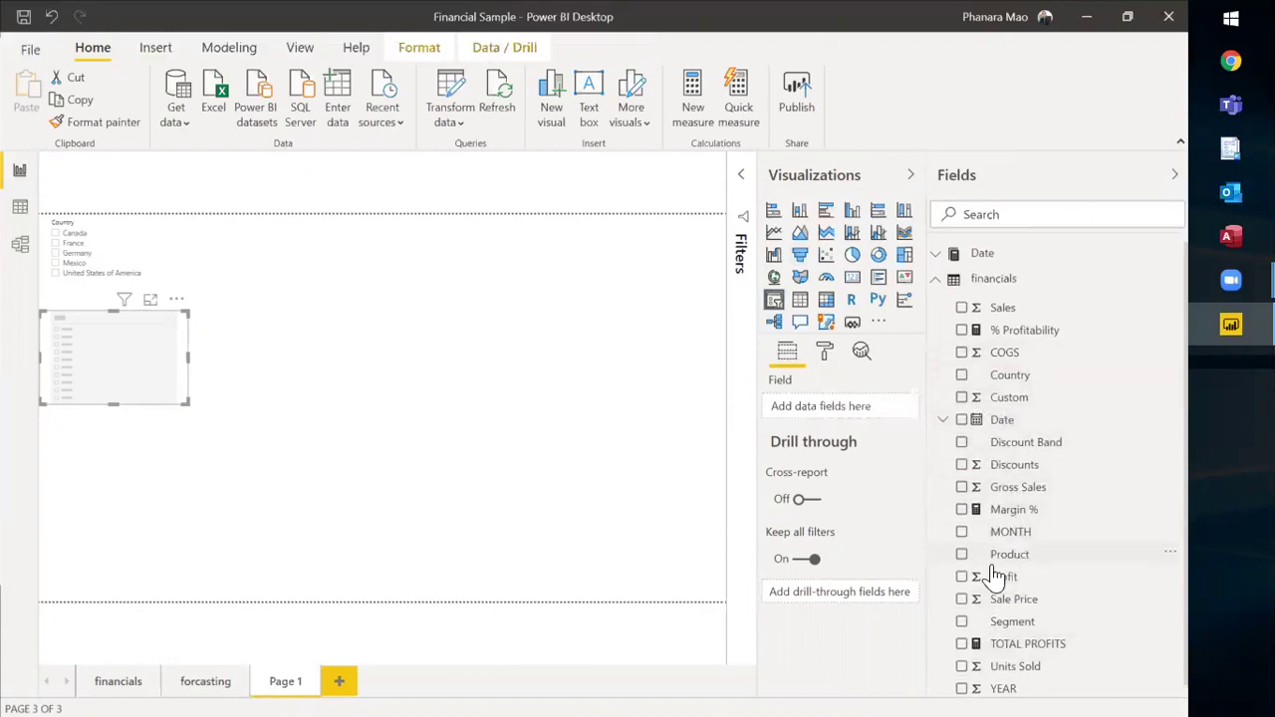
{"action": "left_click", "coordinate": [961, 556]}
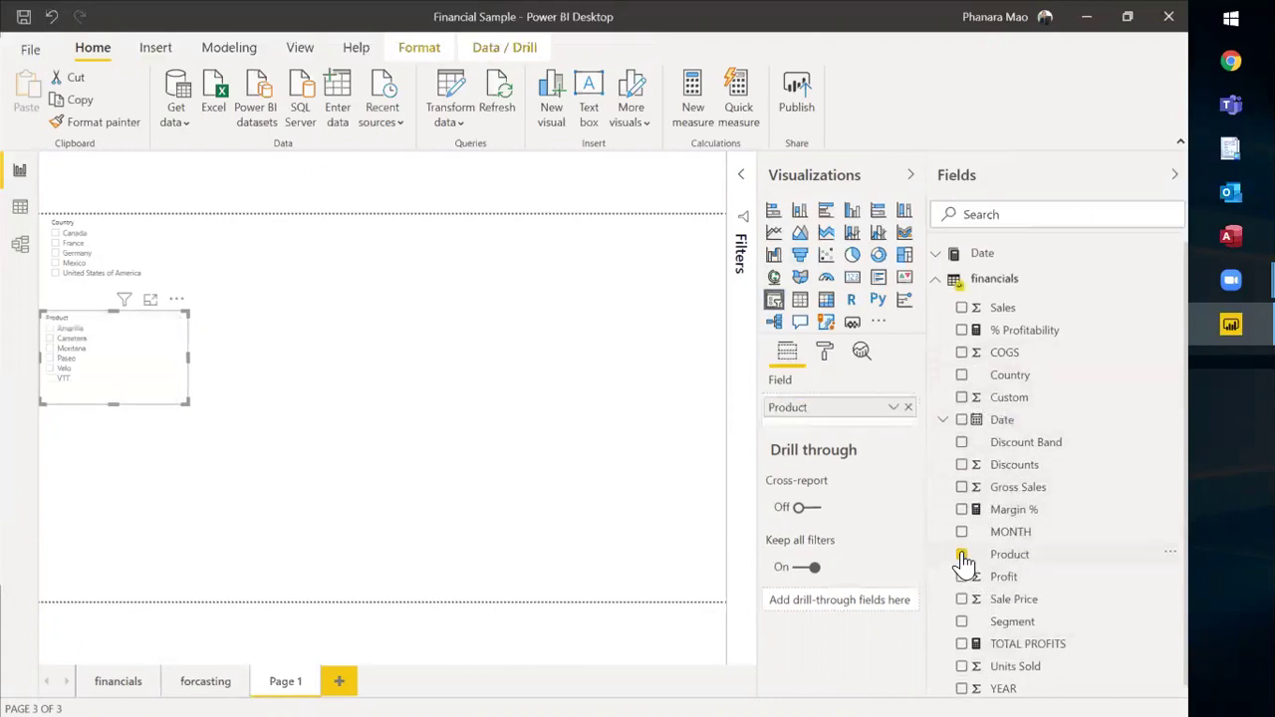
Step: Add a YEAR range slicer and place it beside the Country slicer
{"action": "left_click", "coordinate": [159, 517]}
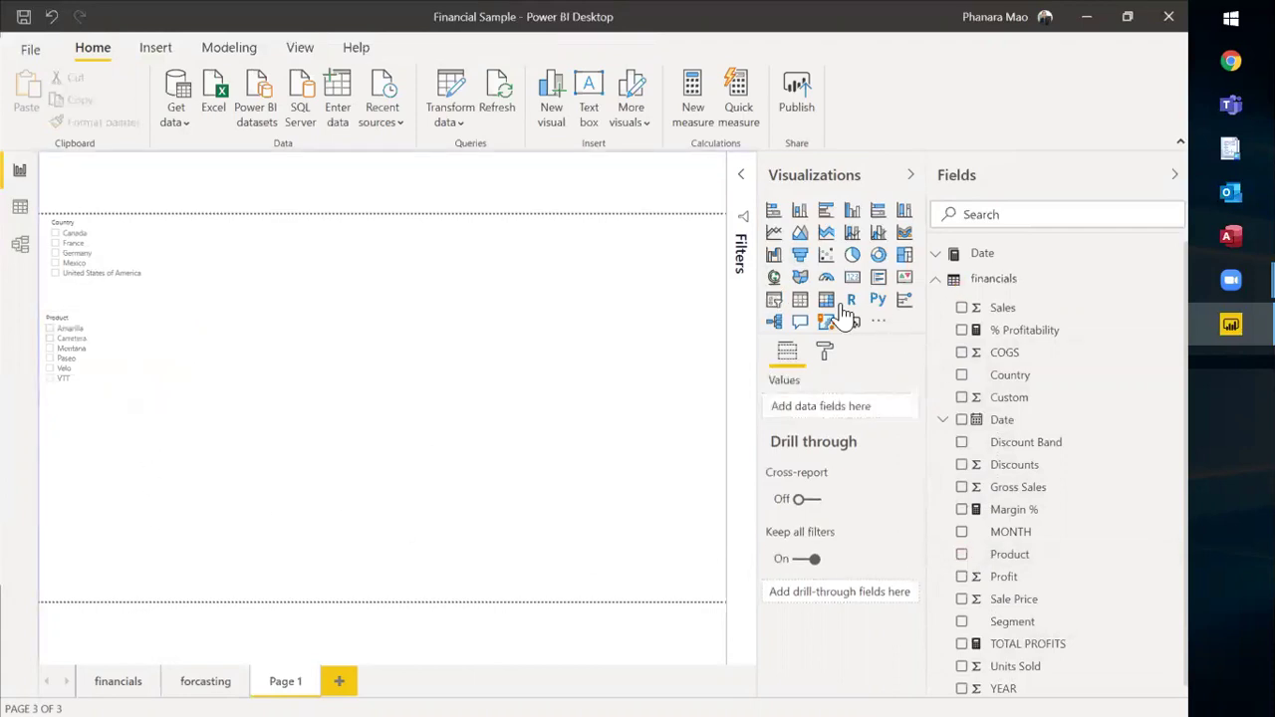
{"action": "left_click", "coordinate": [774, 299]}
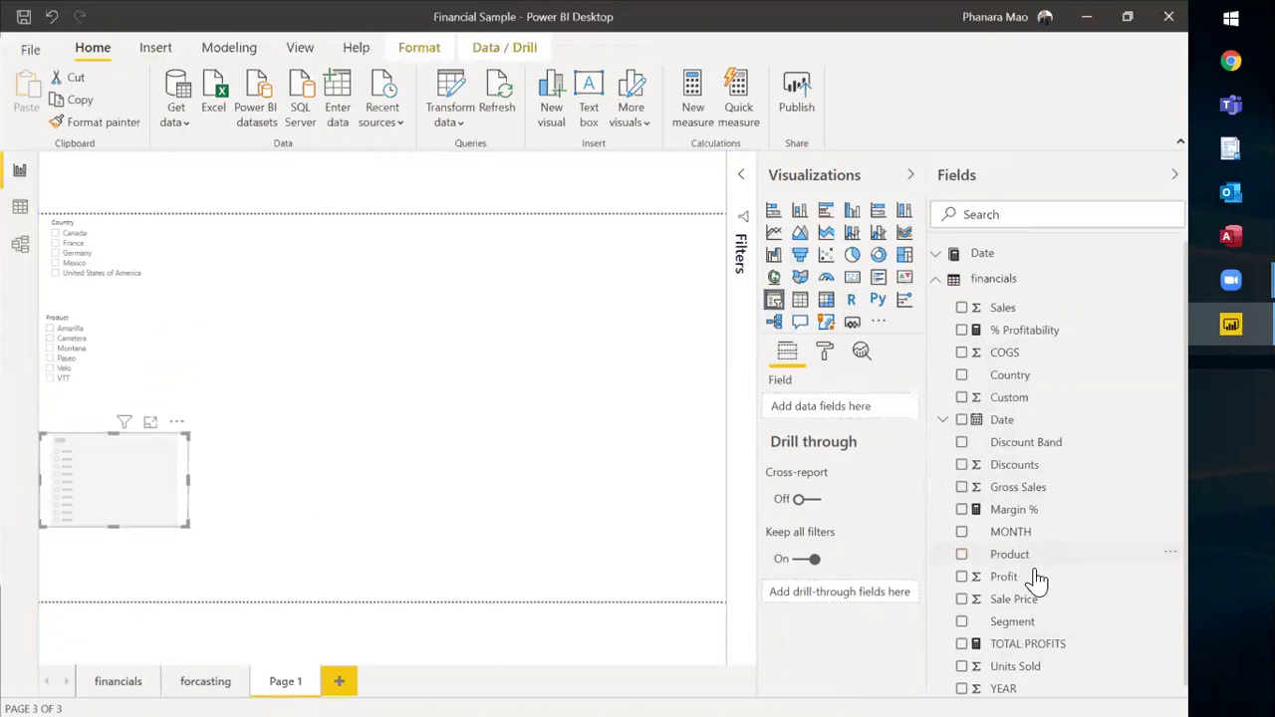
{"action": "scroll", "coordinate": [1081, 620], "scroll_direction": "down", "scroll_amount": 1}
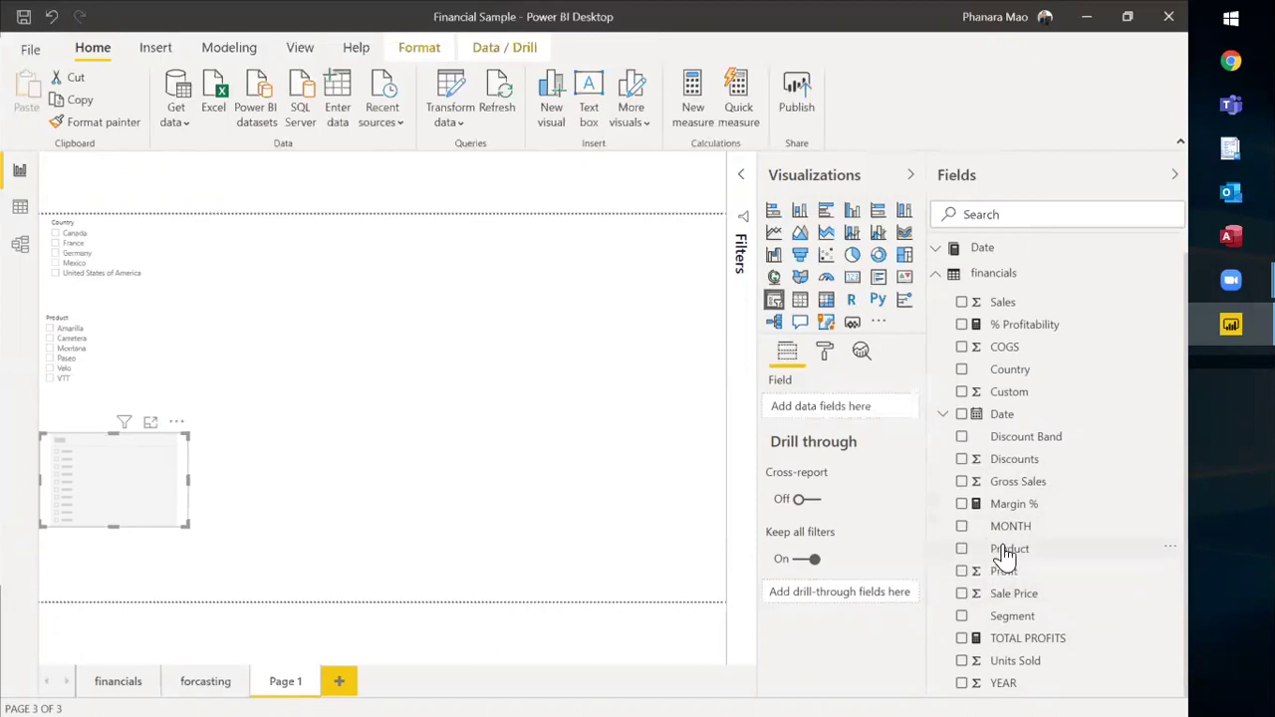
{"action": "left_click", "coordinate": [961, 684]}
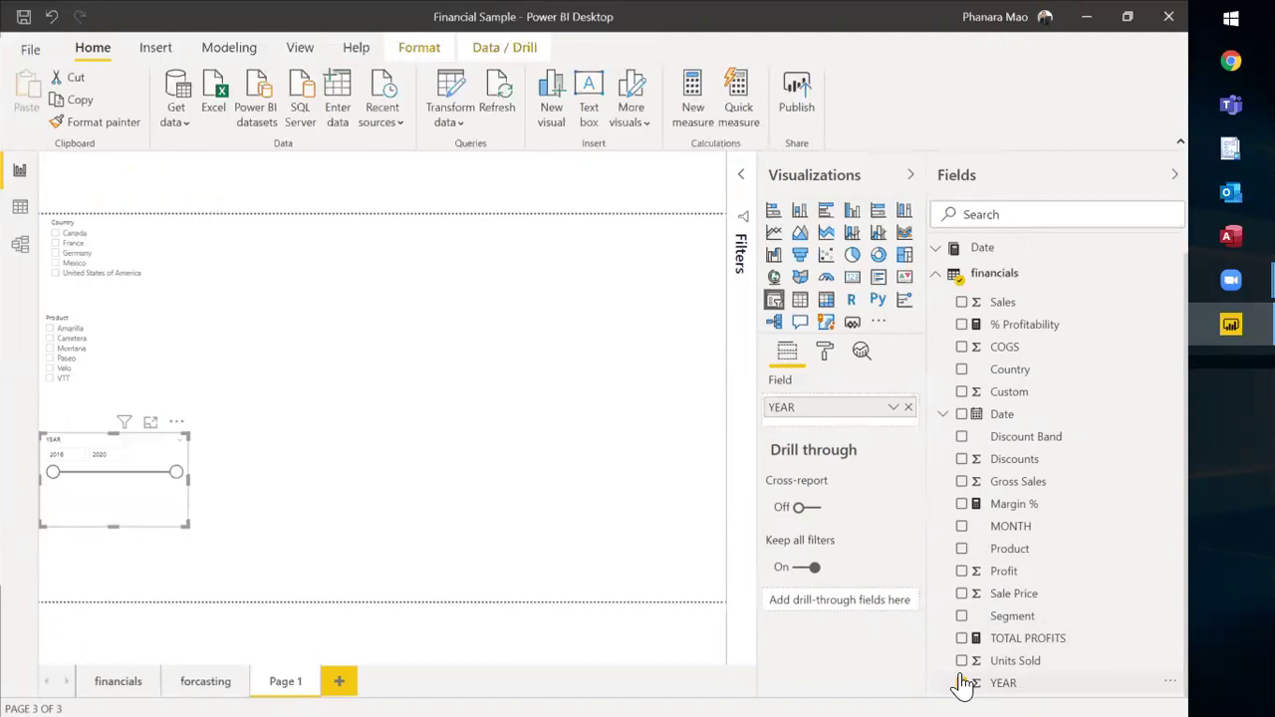
{"action": "left_click", "coordinate": [224, 518]}
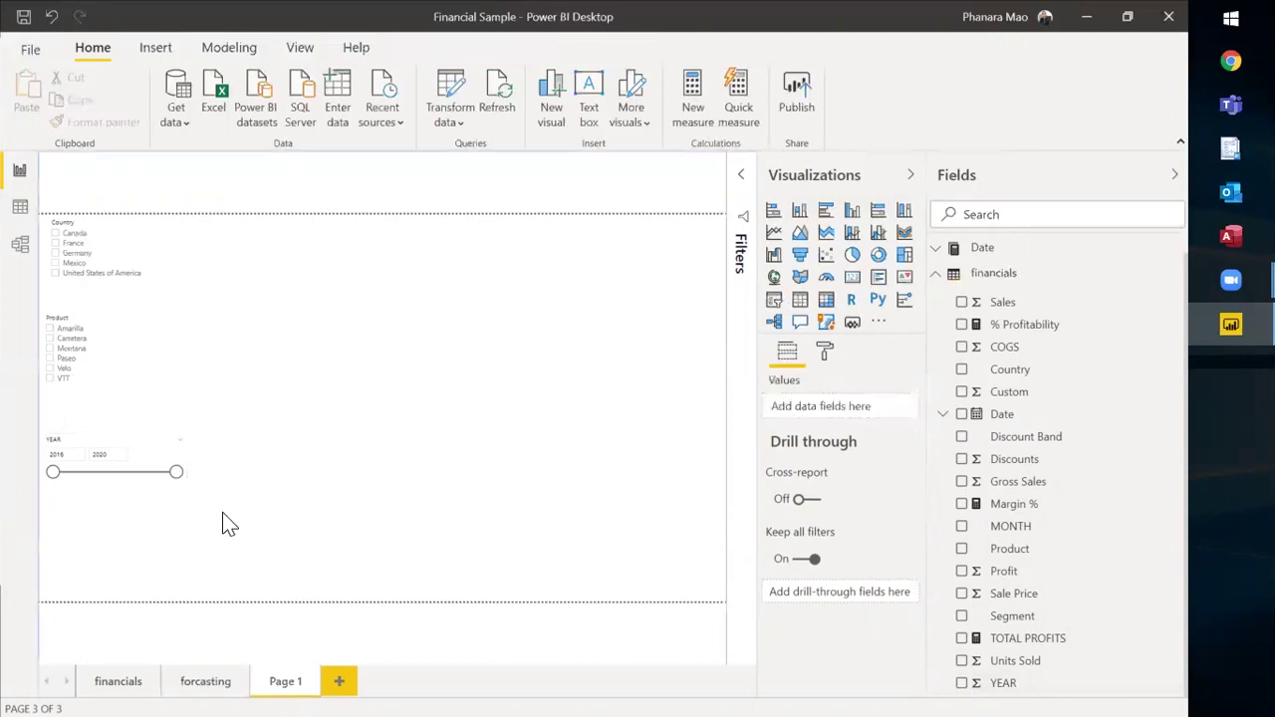
{"action": "left_click", "coordinate": [126, 510]}
{"action": "left_click_drag", "start_coordinate": [124, 485], "coordinate": [282, 267]}
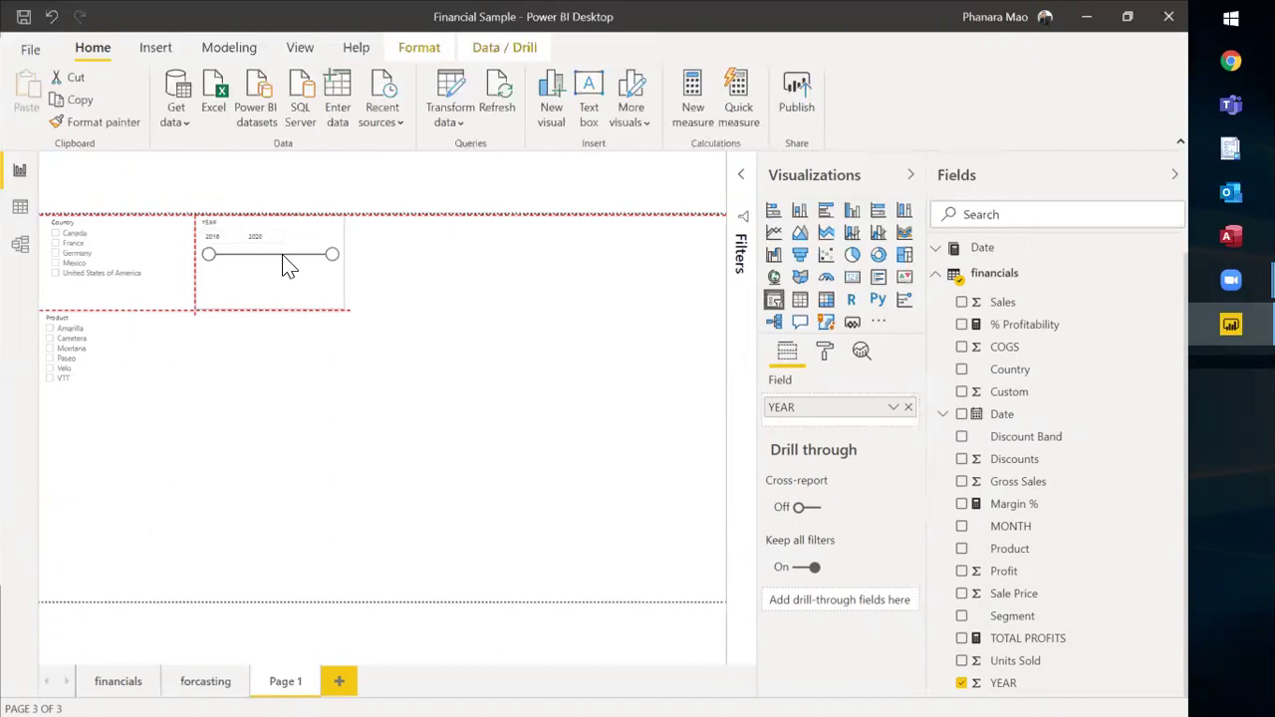
Step: Place a new slicer beside Product, fill it with Segment and test-tick Midmarket
{"action": "left_click", "coordinate": [429, 378]}
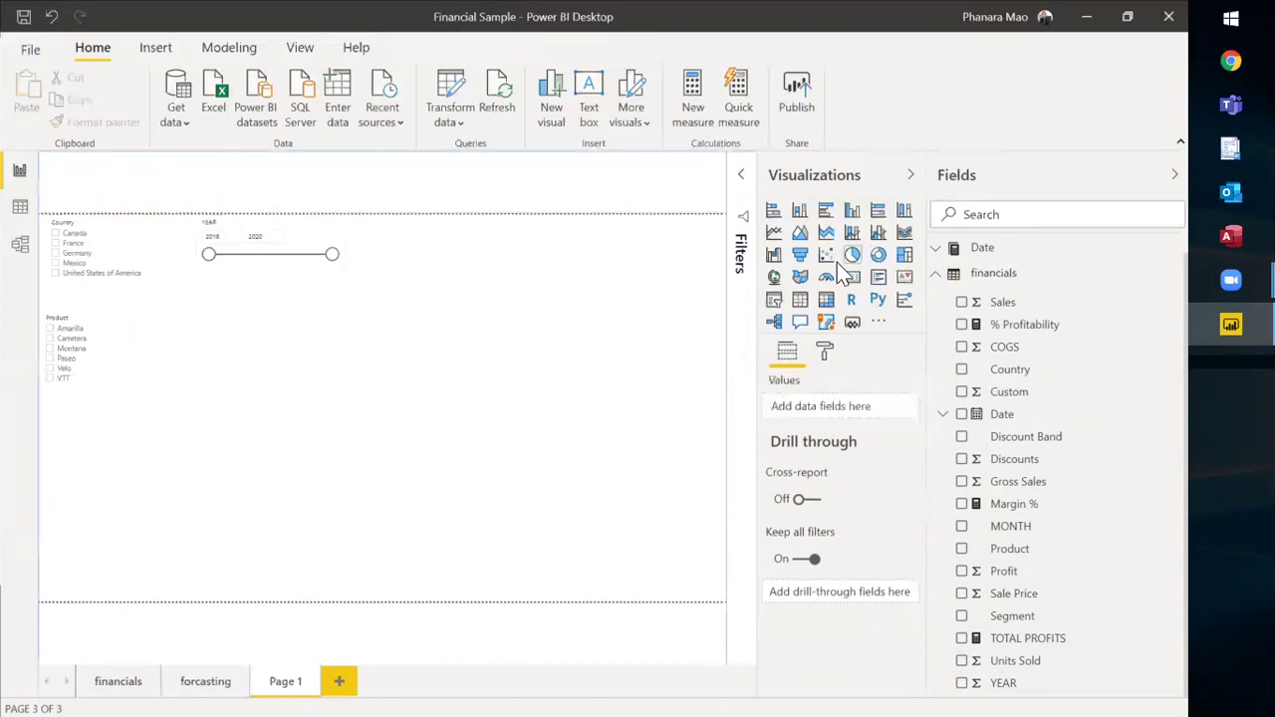
{"action": "left_click", "coordinate": [774, 299]}
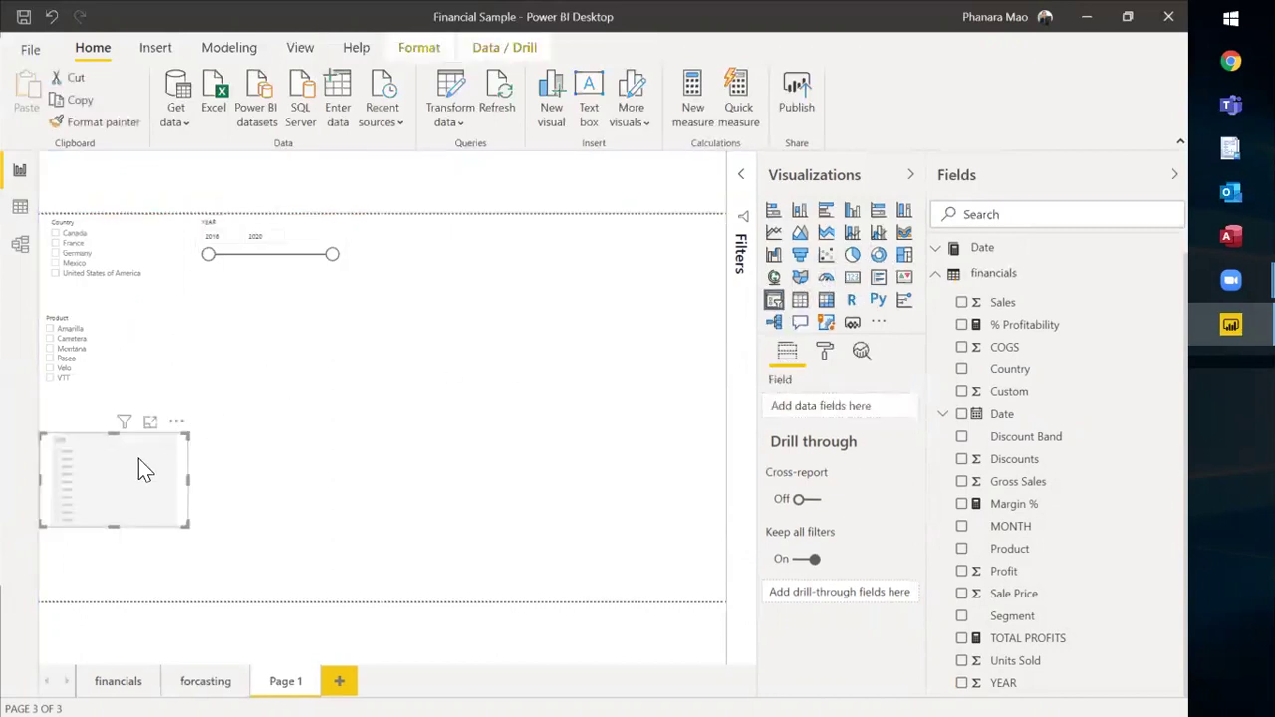
{"action": "left_click_drag", "start_coordinate": [145, 468], "coordinate": [296, 342]}
{"action": "left_click", "coordinate": [478, 344]}
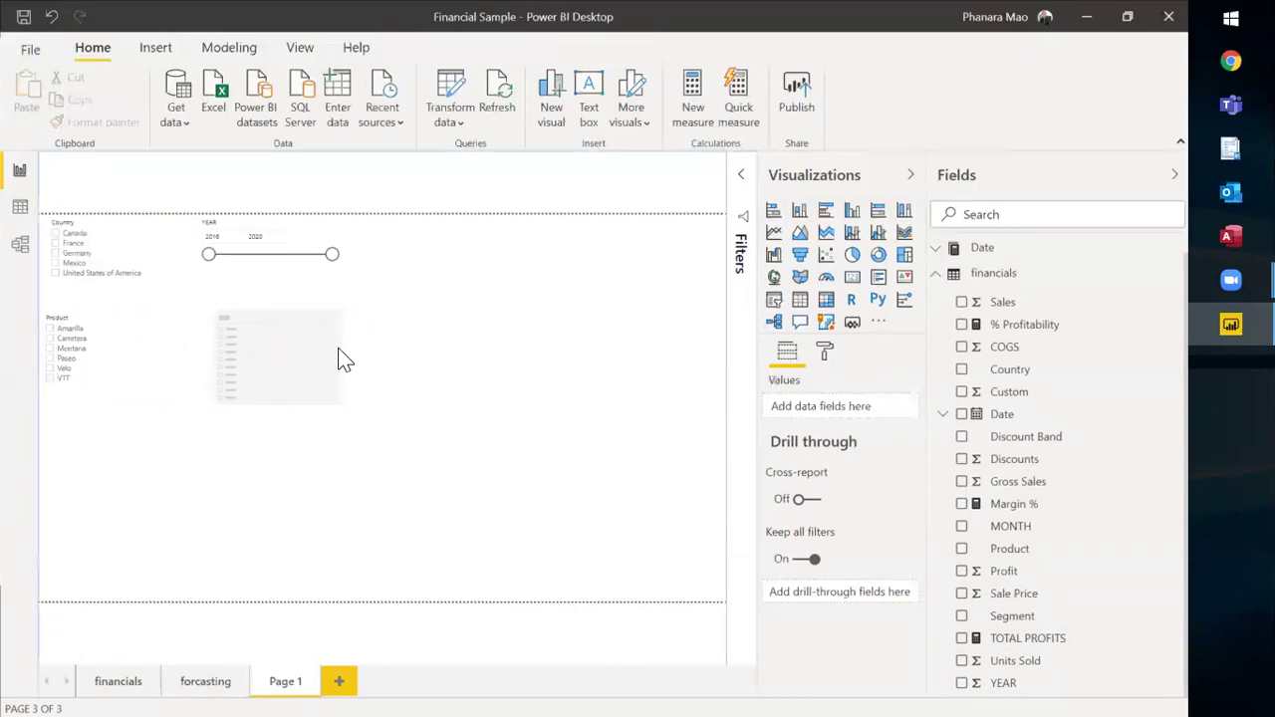
{"action": "left_click", "coordinate": [336, 356]}
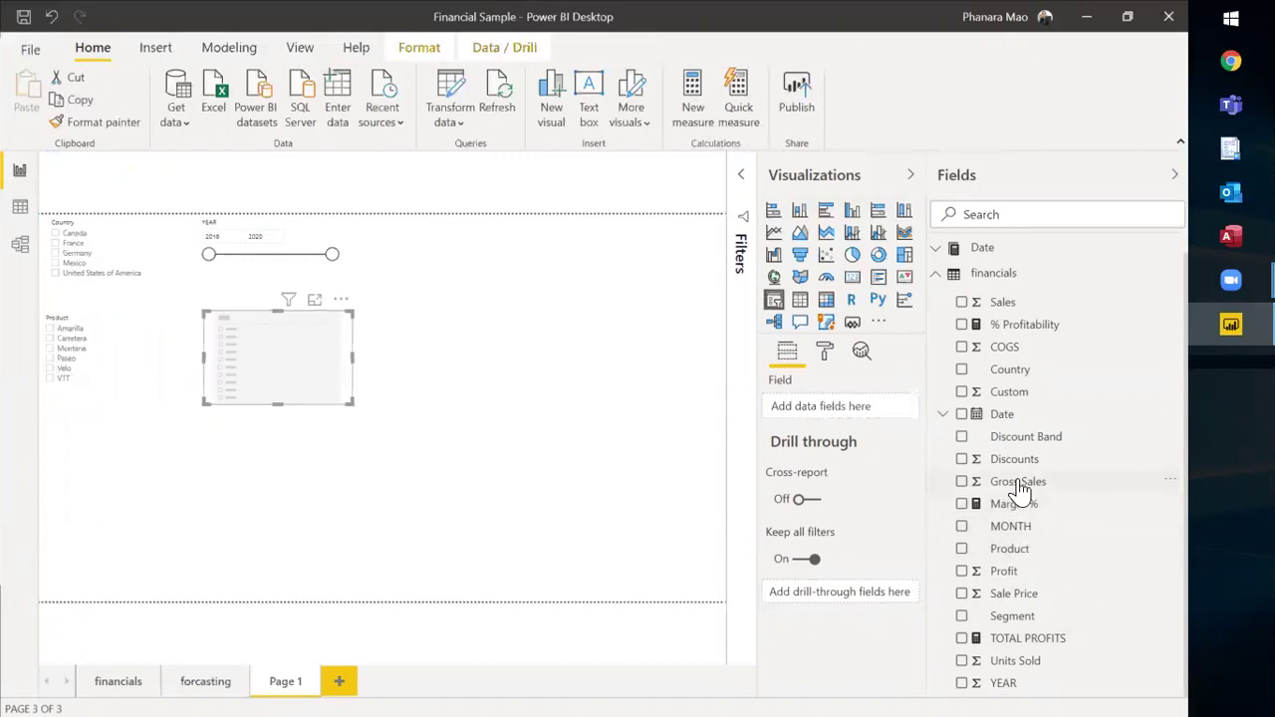
{"action": "left_click", "coordinate": [961, 617]}
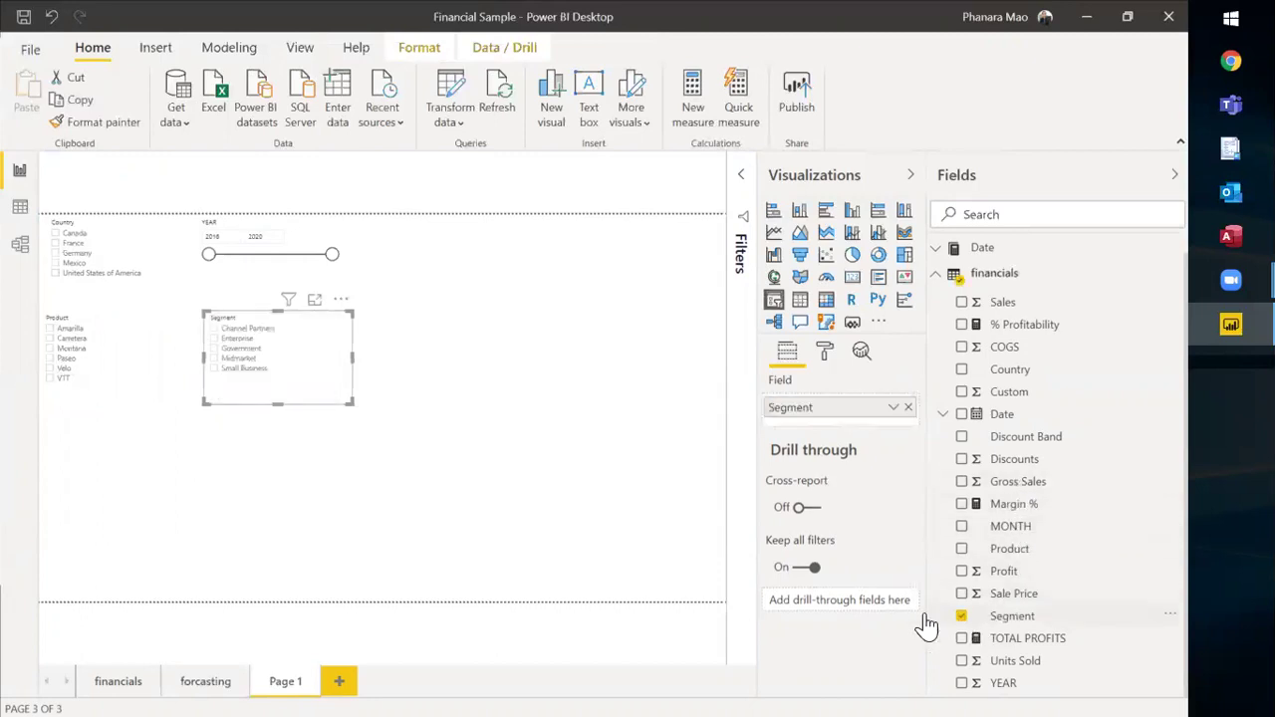
{"action": "left_click", "coordinate": [448, 435]}
{"action": "left_click", "coordinate": [302, 352]}
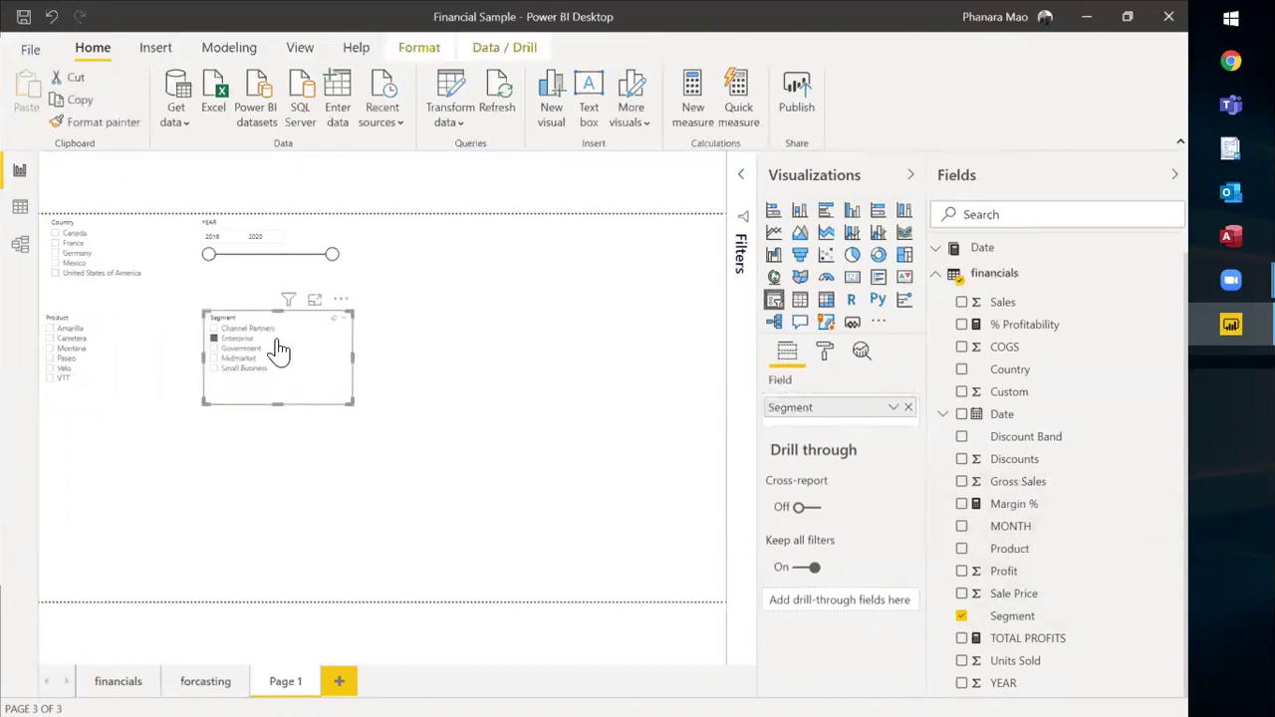
{"action": "left_click", "coordinate": [235, 359]}
{"action": "left_click", "coordinate": [196, 634]}
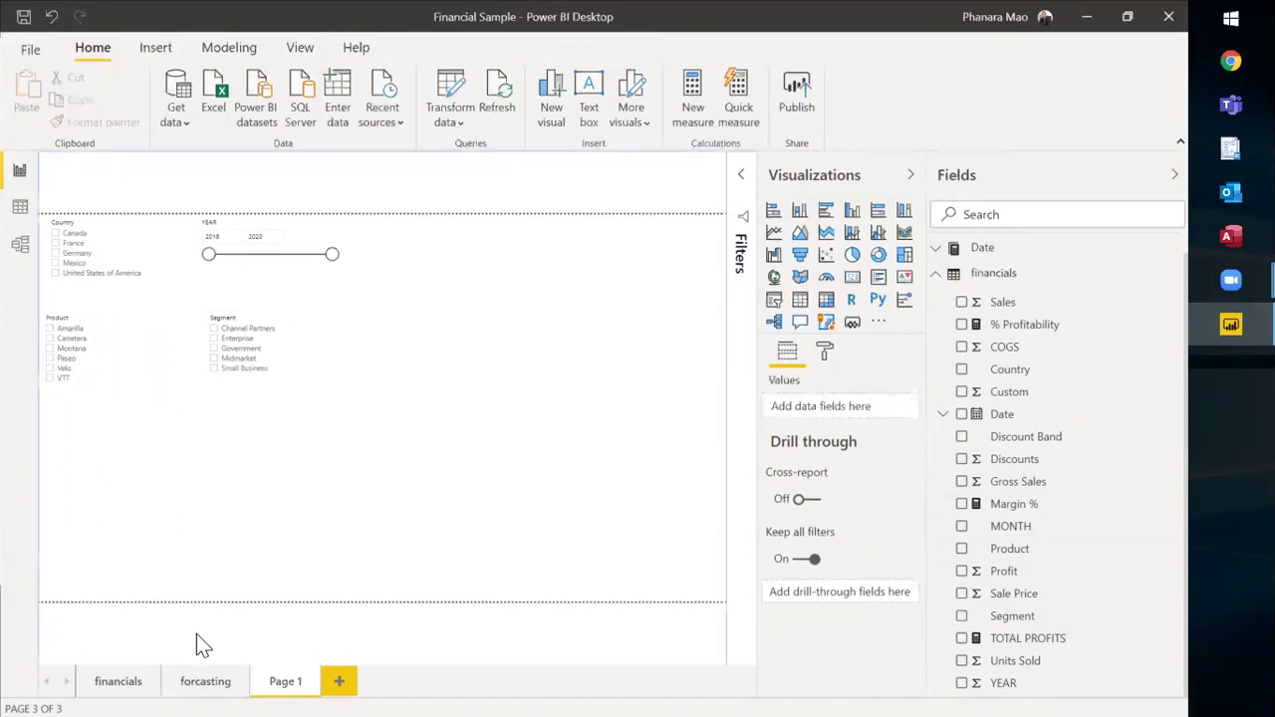
{"action": "left_click", "coordinate": [120, 681]}
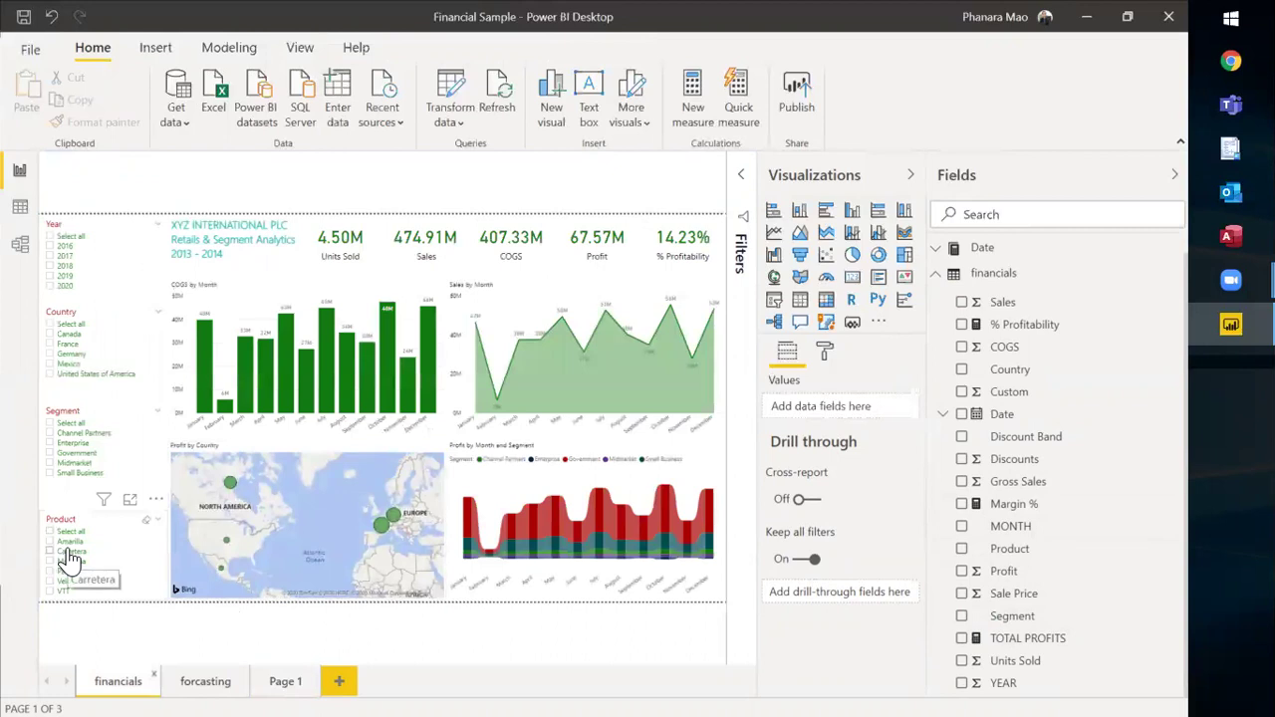
{"action": "left_click", "coordinate": [66, 551]}
{"action": "left_click", "coordinate": [66, 561], "text": "ctrl"}
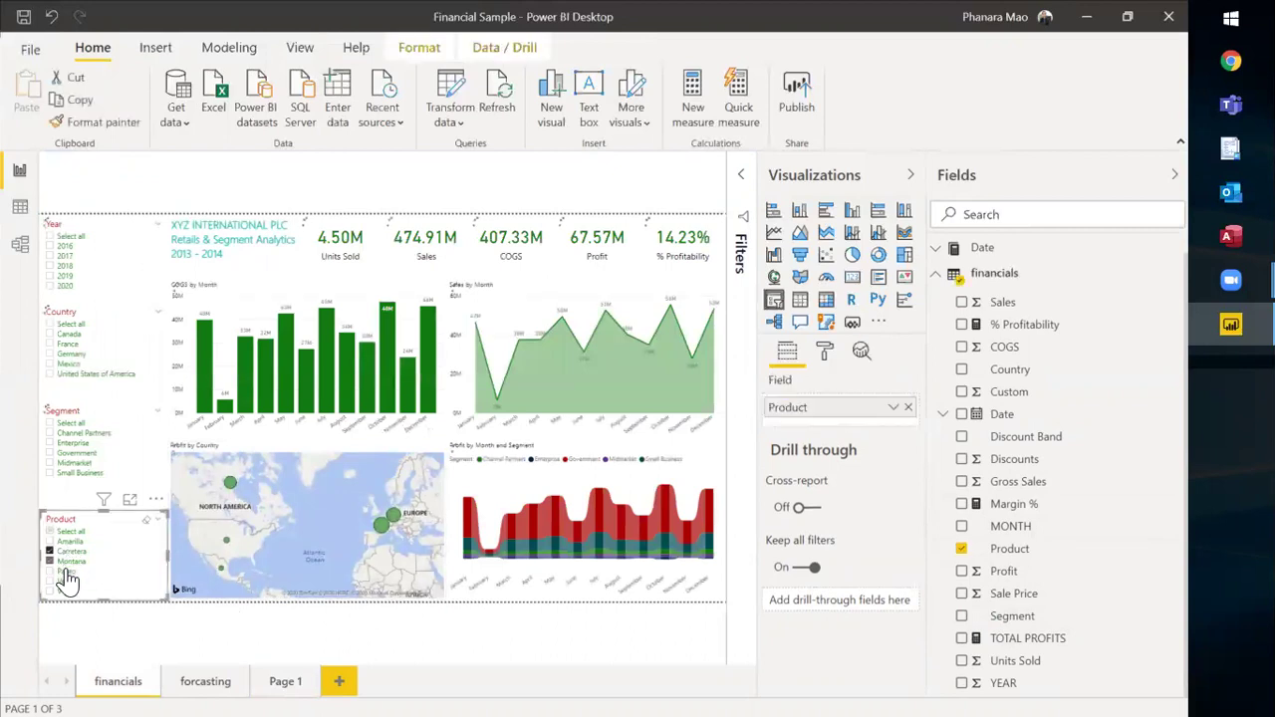
{"action": "left_click", "coordinate": [66, 562], "text": "ctrl"}
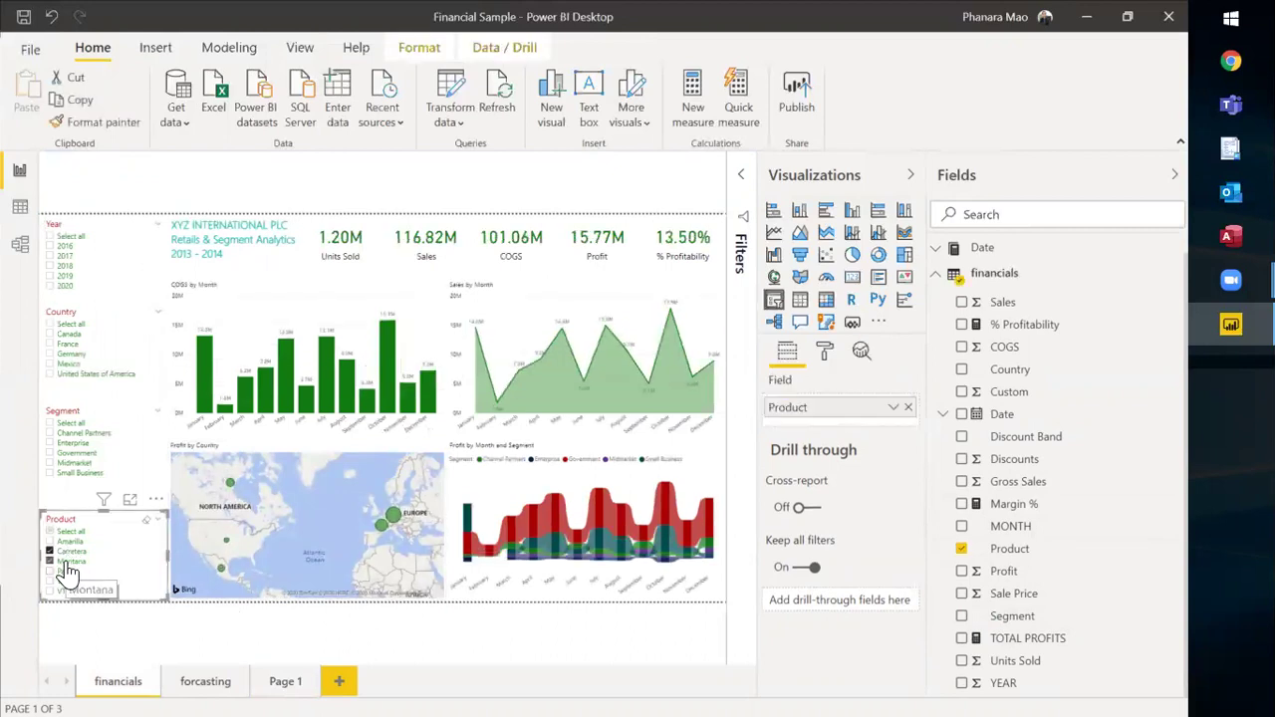
{"action": "left_click", "coordinate": [66, 553], "text": "ctrl"}
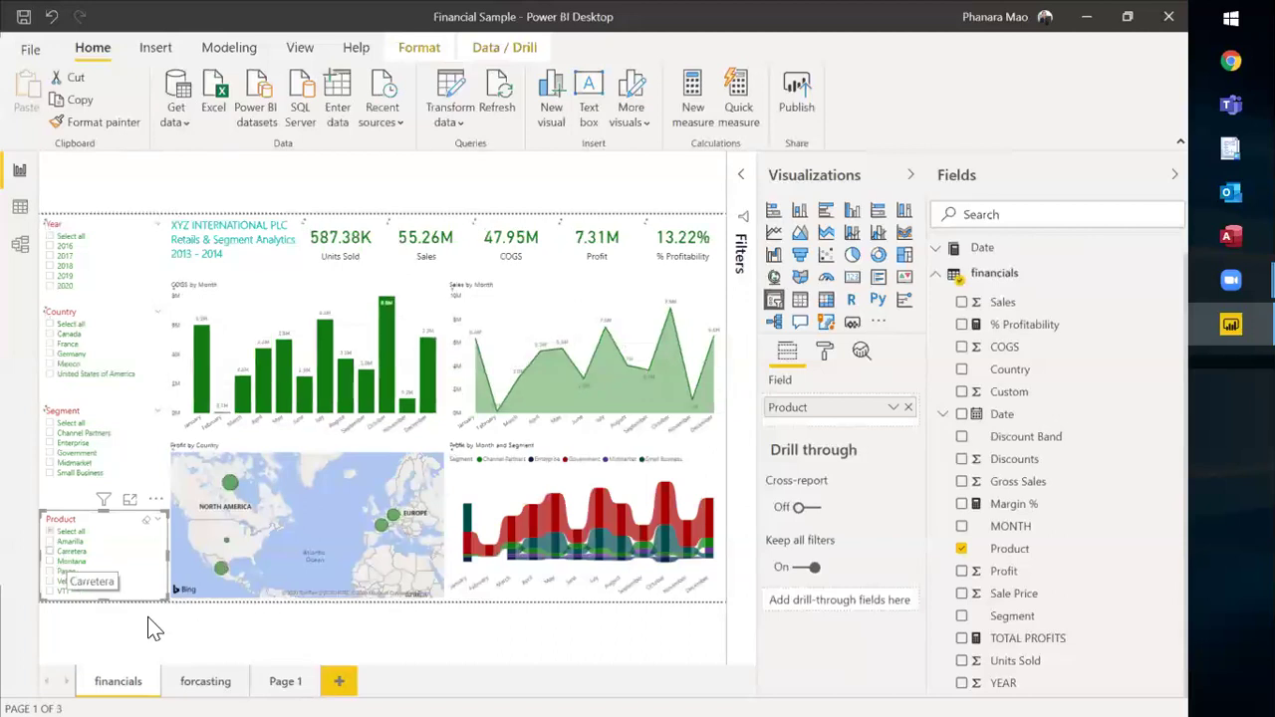
{"action": "left_click", "coordinate": [171, 634]}
{"action": "left_click", "coordinate": [286, 682]}
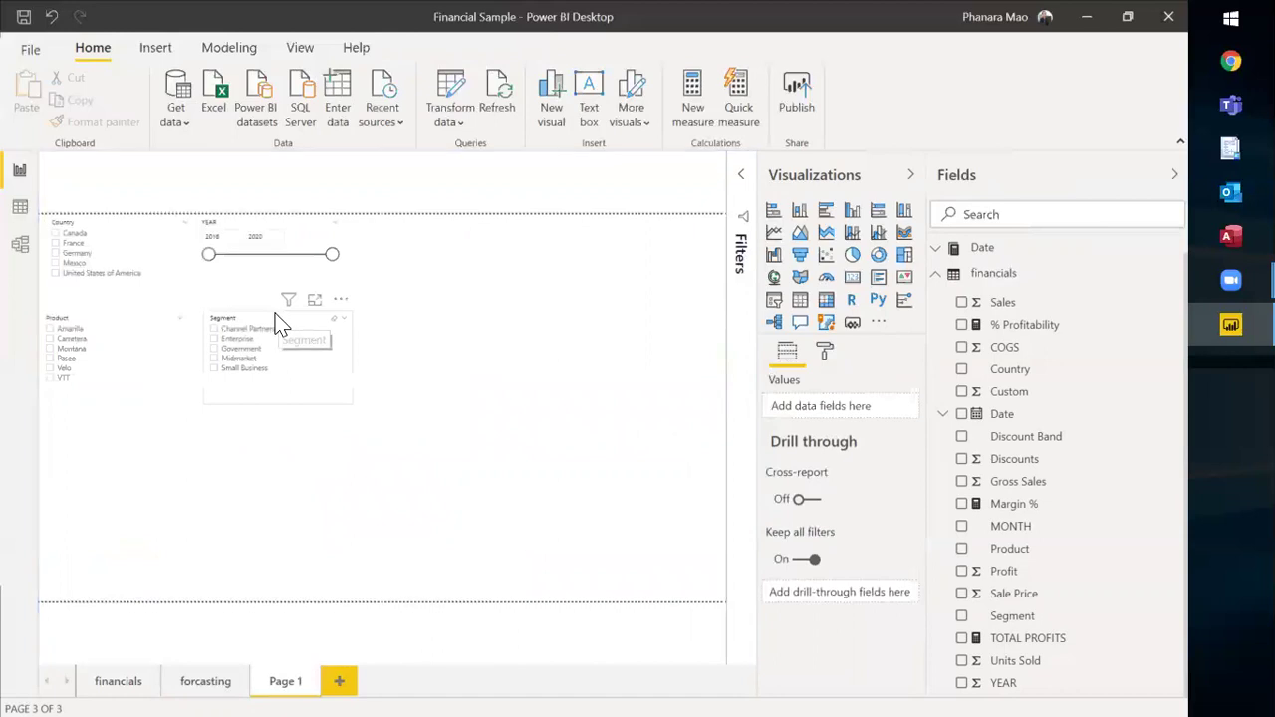
Step: In the Segment slicer's selection controls, turn off Multi-select with CTRL and show Select all
{"action": "left_click", "coordinate": [282, 324]}
{"action": "left_click_drag", "start_coordinate": [352, 401], "coordinate": [527, 584]}
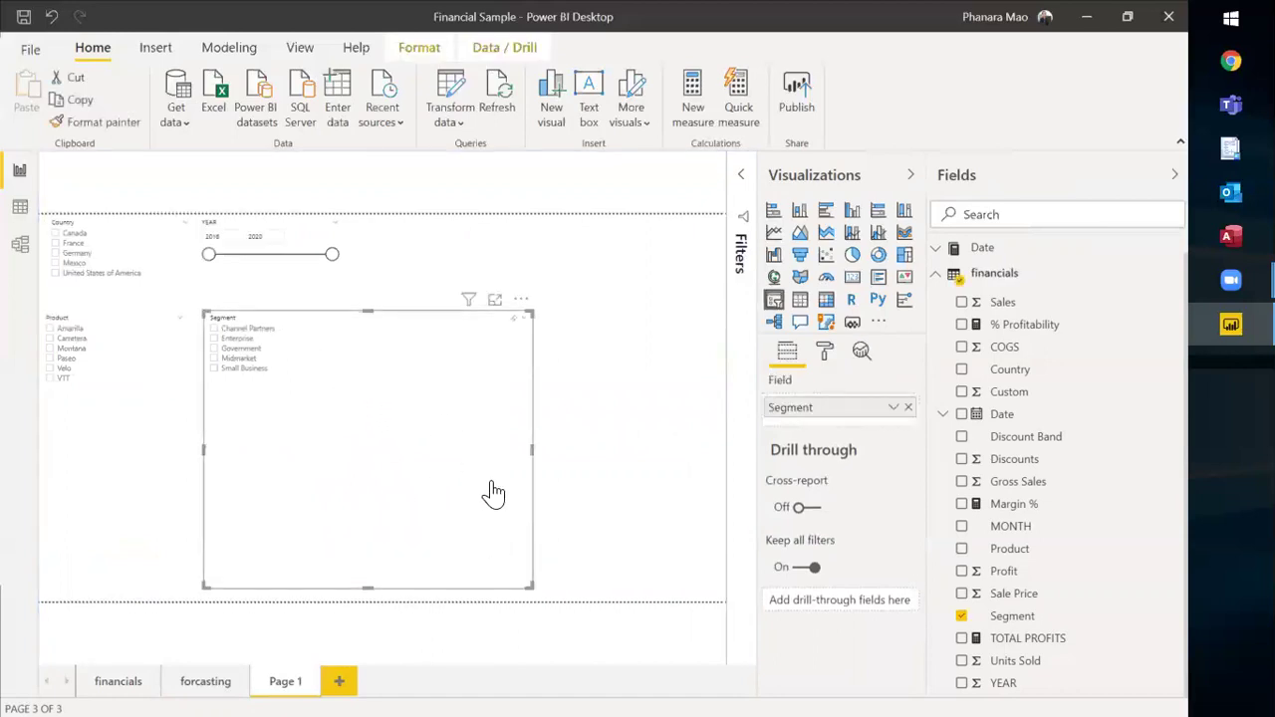
{"action": "key", "text": "ctrl+z"}
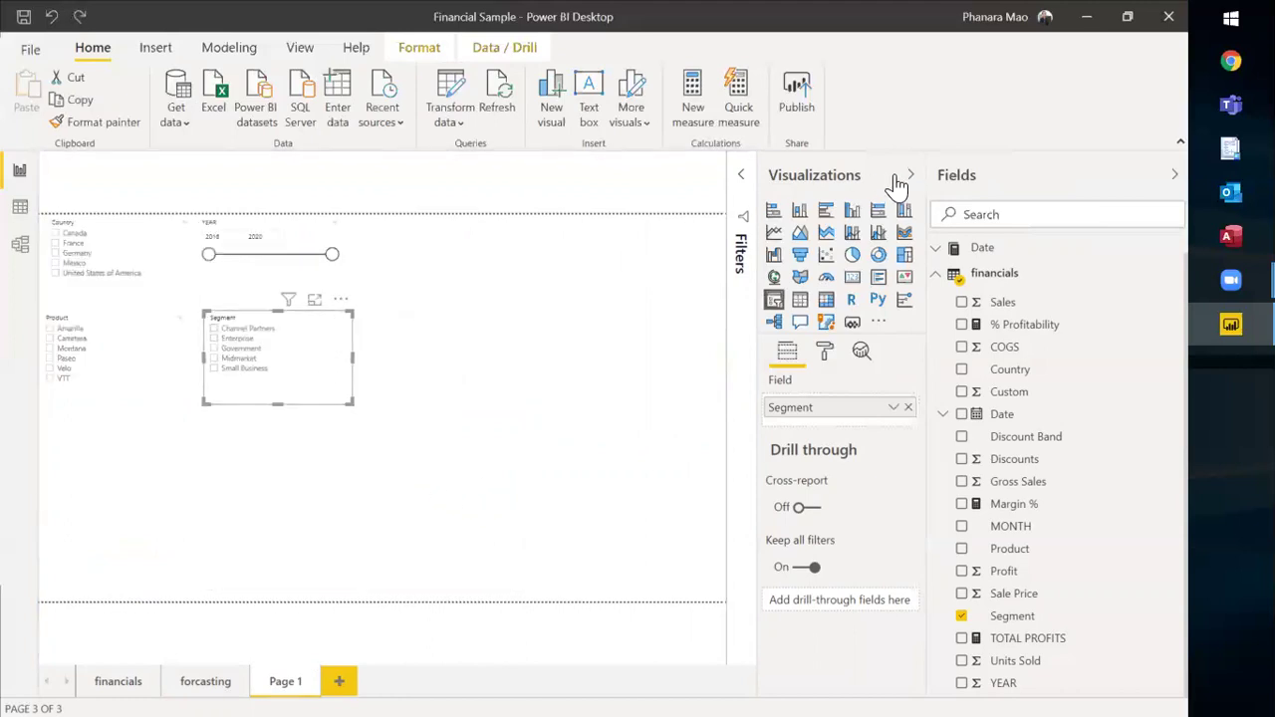
{"action": "left_click", "coordinate": [827, 354]}
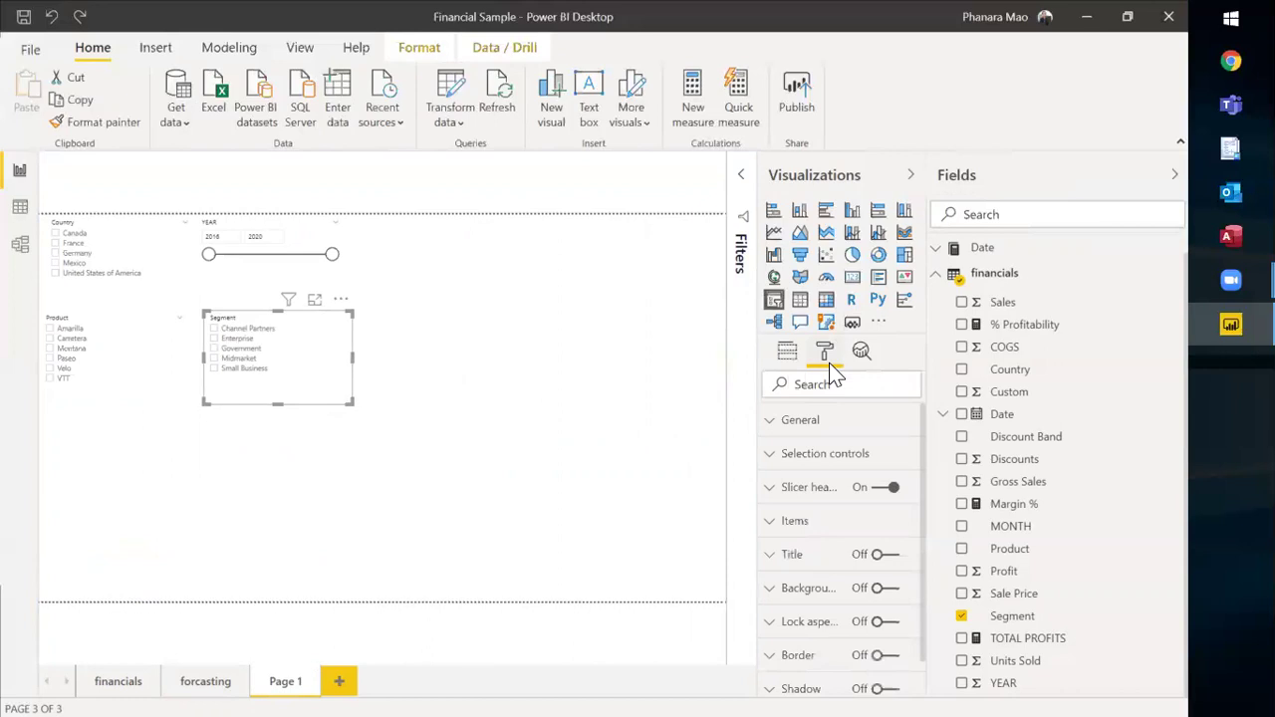
{"action": "left_click", "coordinate": [823, 458]}
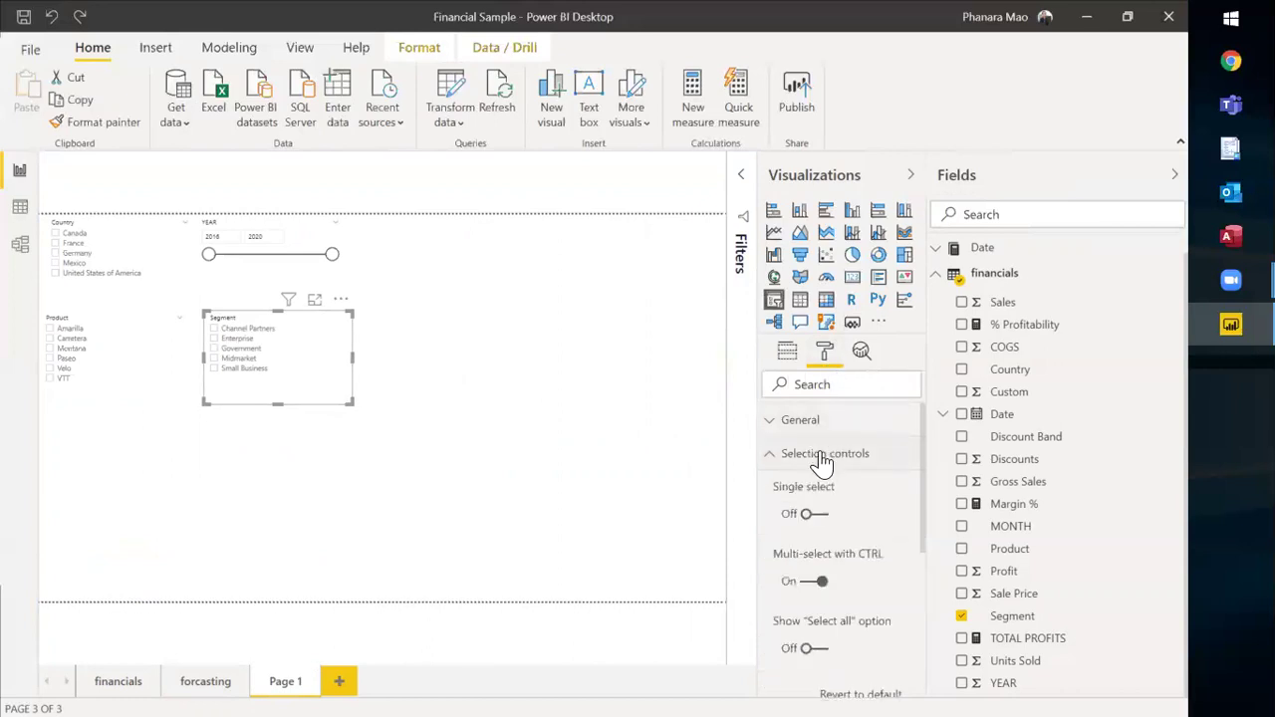
{"action": "left_click", "coordinate": [813, 585]}
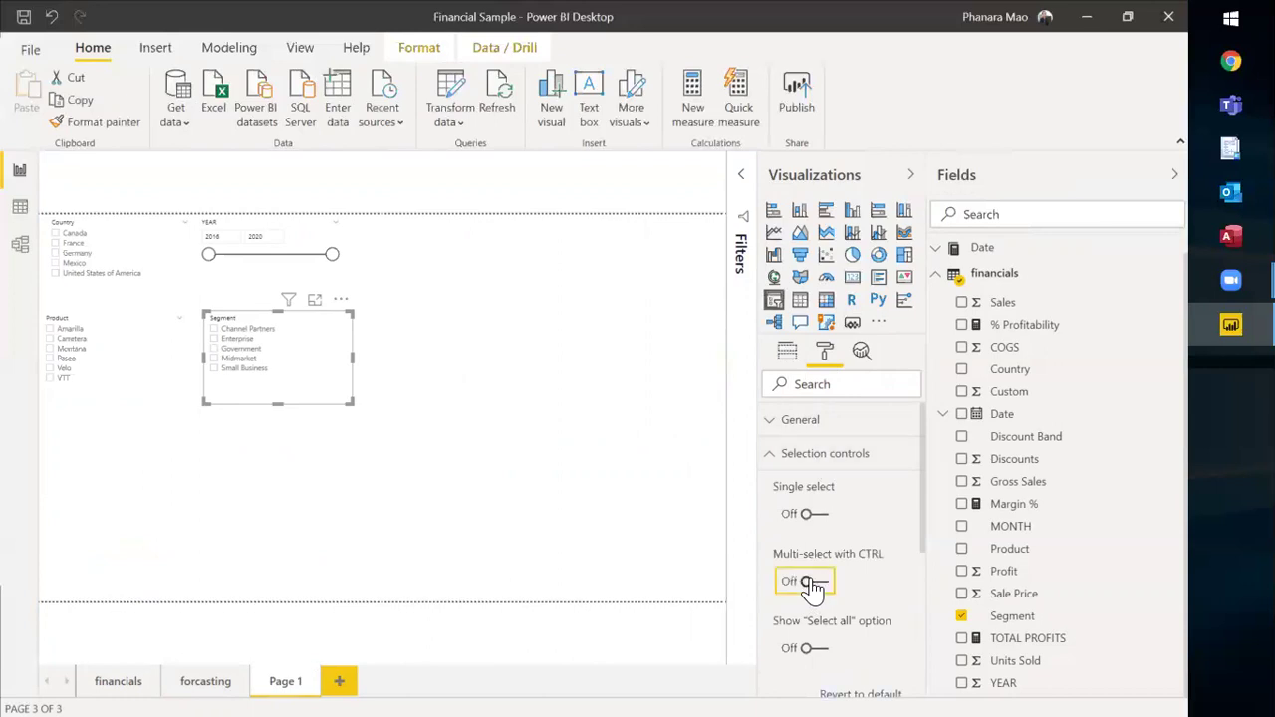
{"action": "left_click", "coordinate": [814, 649]}
{"action": "left_click", "coordinate": [446, 446]}
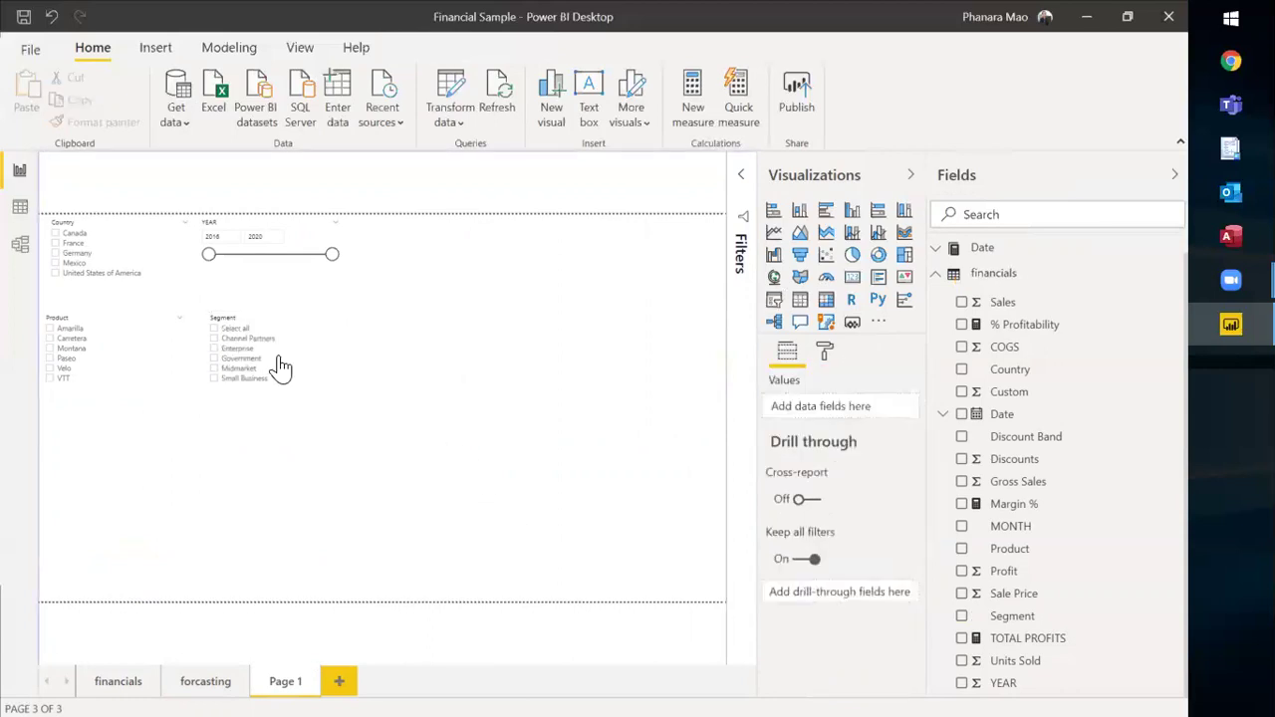
{"action": "left_click", "coordinate": [252, 345]}
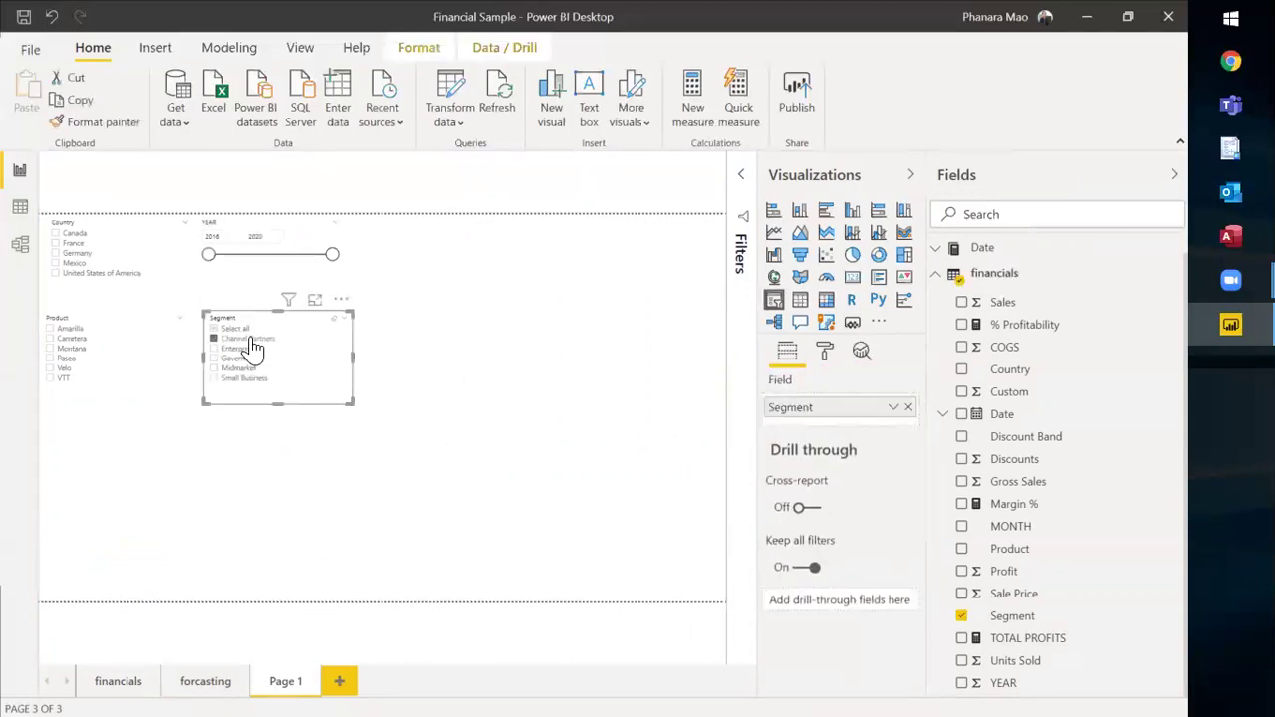
{"action": "left_click", "coordinate": [240, 351]}
{"action": "left_click", "coordinate": [240, 364]}
{"action": "left_click", "coordinate": [236, 332]}
{"action": "left_click", "coordinate": [236, 332]}
{"action": "left_click", "coordinate": [269, 451]}
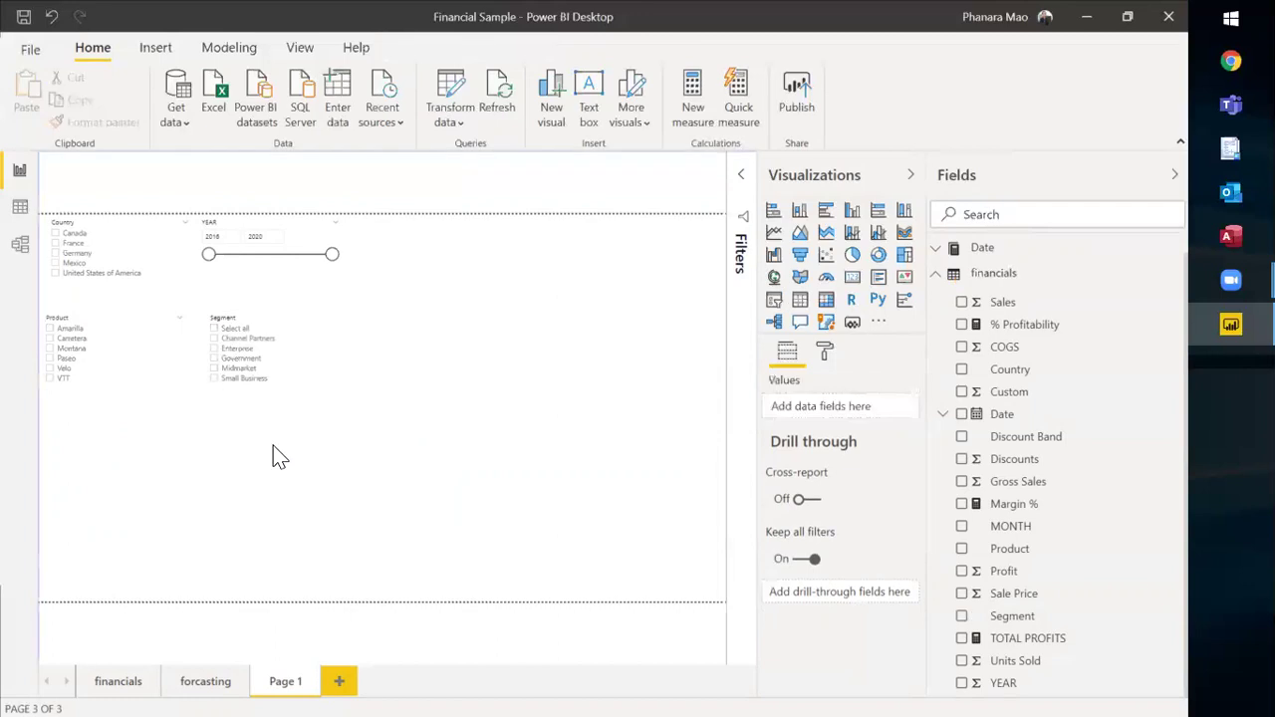
{"action": "left_click", "coordinate": [264, 321]}
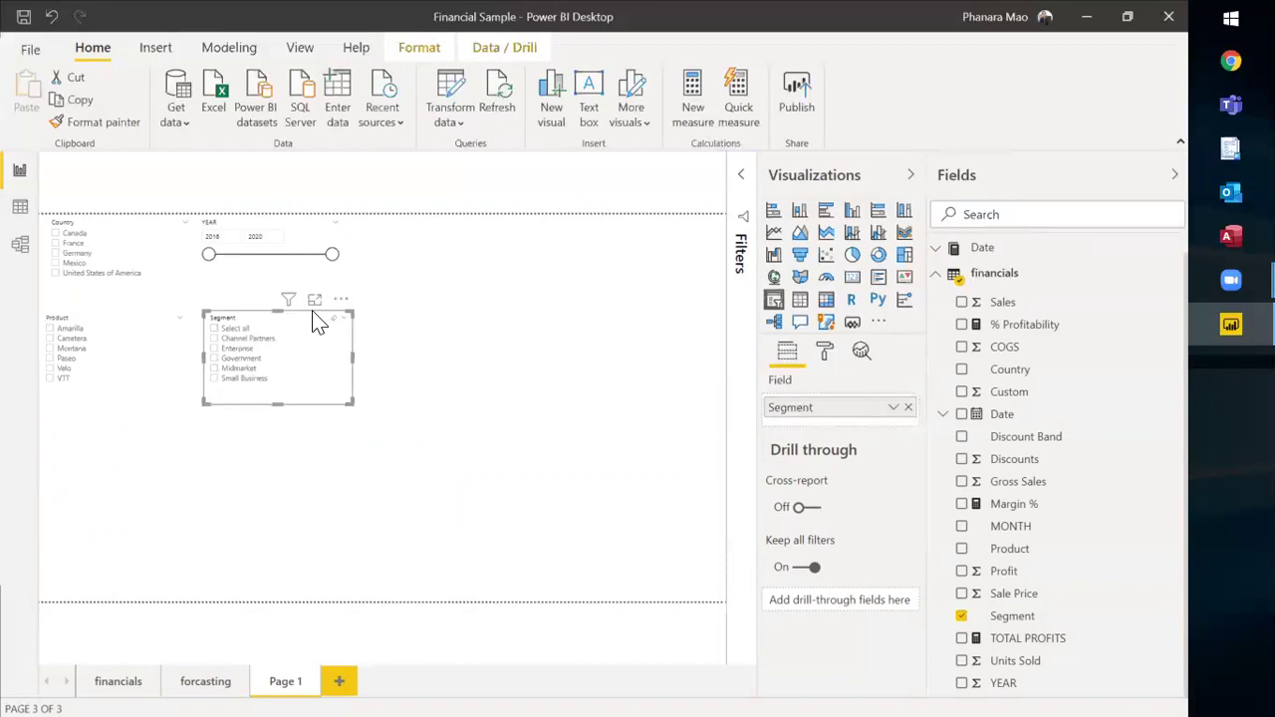
Step: Turn off Multi-select with CTRL and enable Show 'Select all' on the Product slicer
{"action": "left_click", "coordinate": [481, 443]}
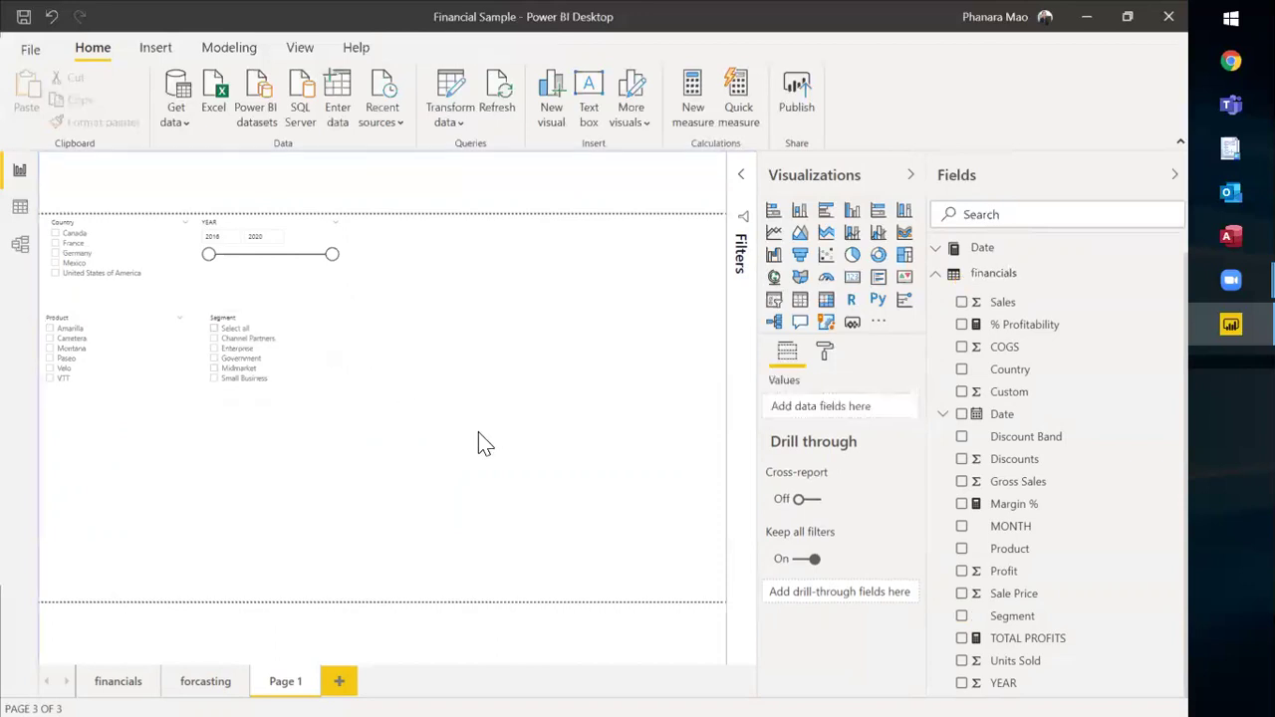
{"action": "left_click", "coordinate": [102, 324]}
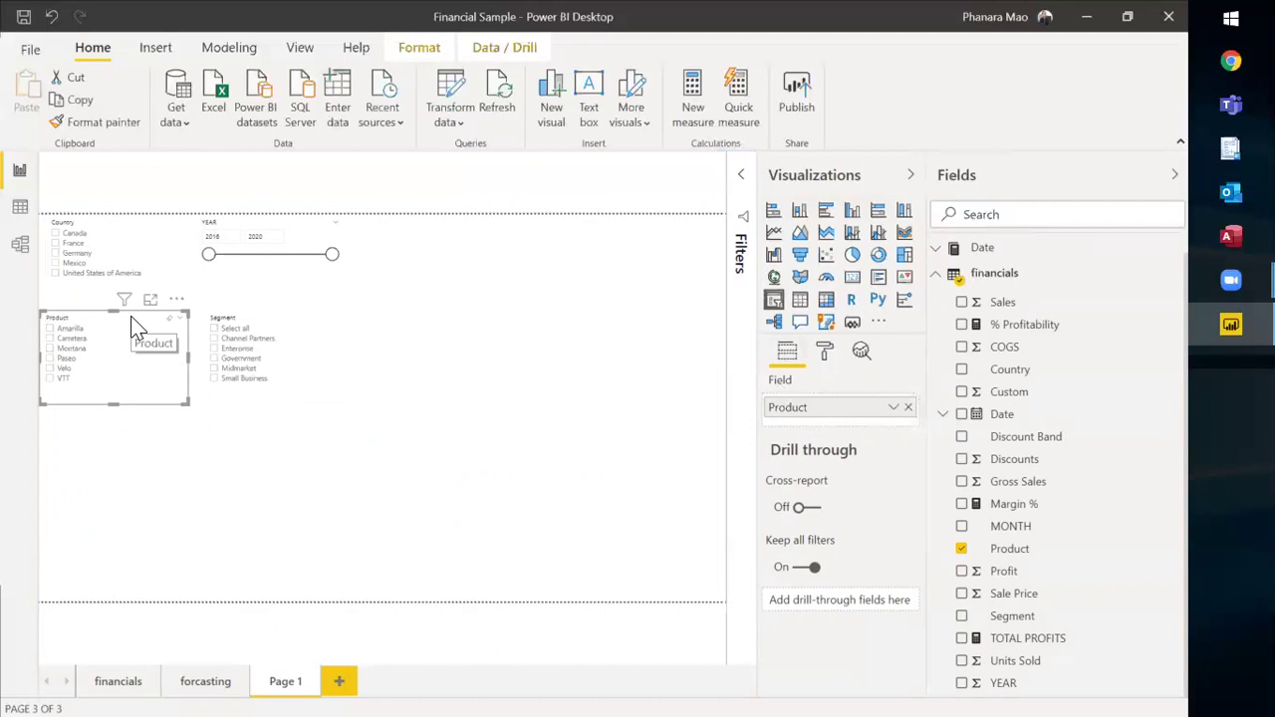
{"action": "left_click", "coordinate": [826, 357]}
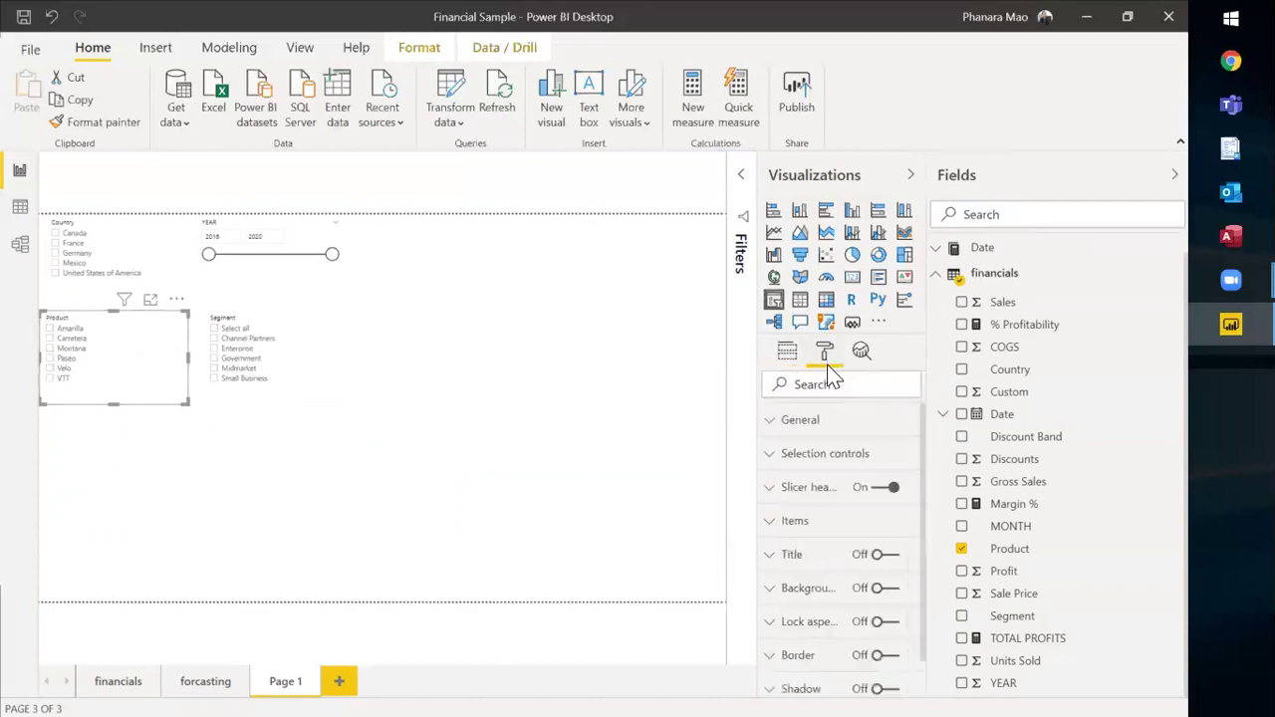
{"action": "left_click", "coordinate": [815, 454]}
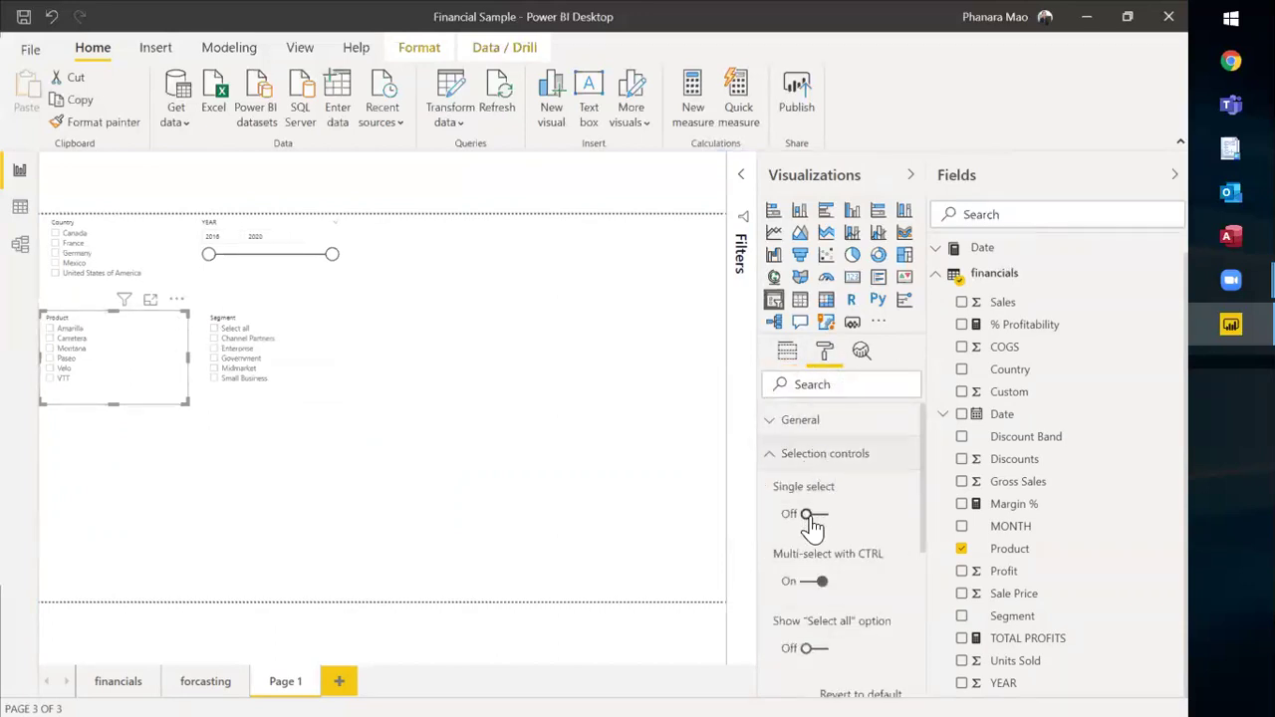
{"action": "left_click", "coordinate": [815, 588]}
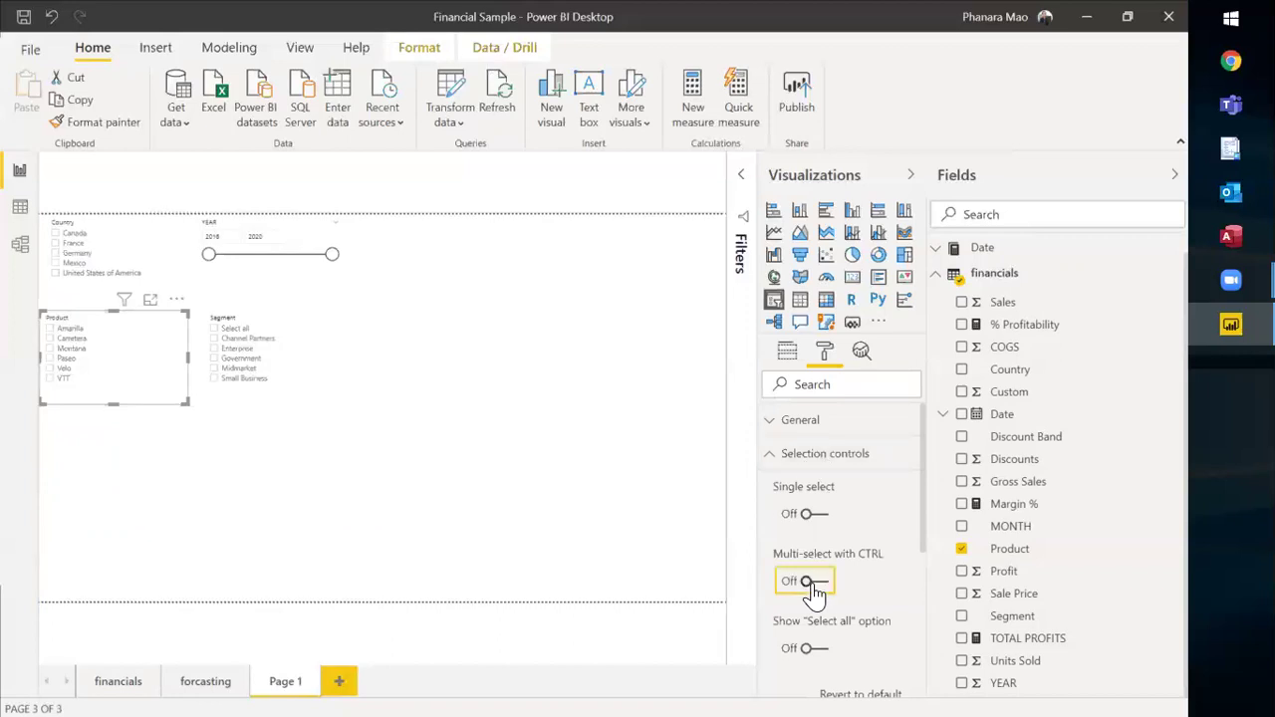
{"action": "left_click", "coordinate": [815, 651]}
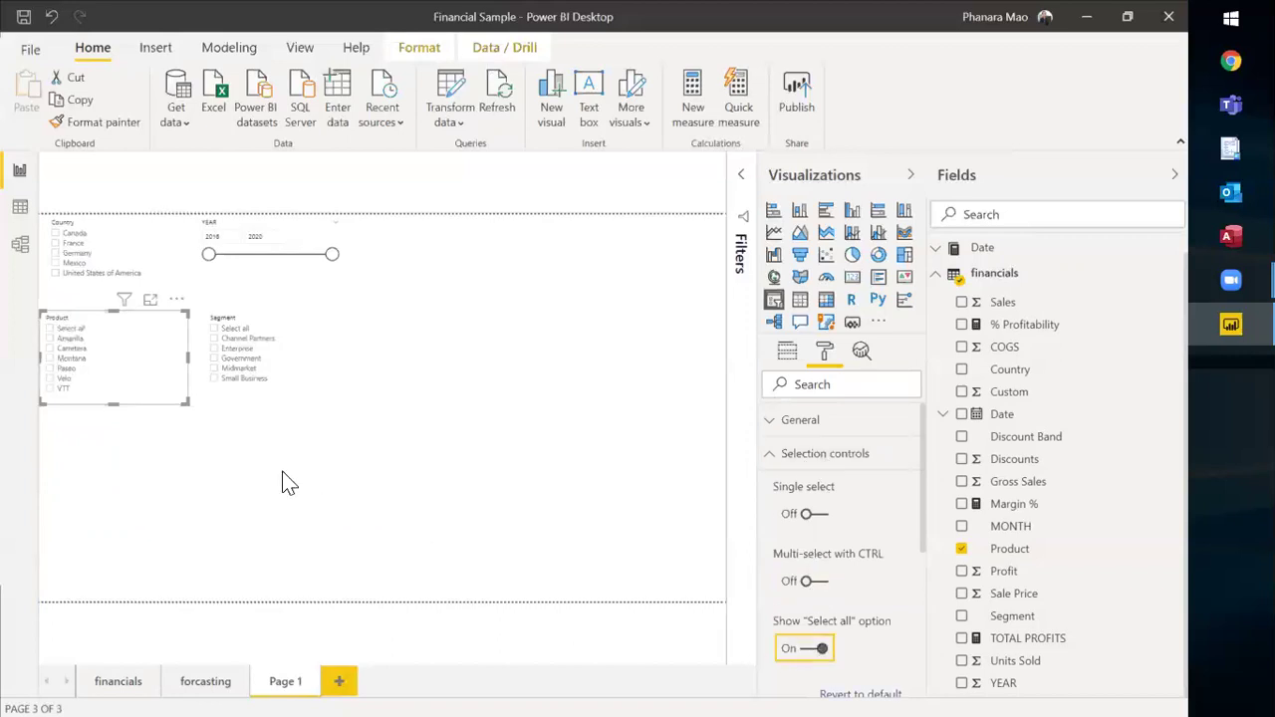
Step: Test multi-select by ticking and unticking Carretera and Montana in the Product slicer
{"action": "left_click", "coordinate": [147, 496]}
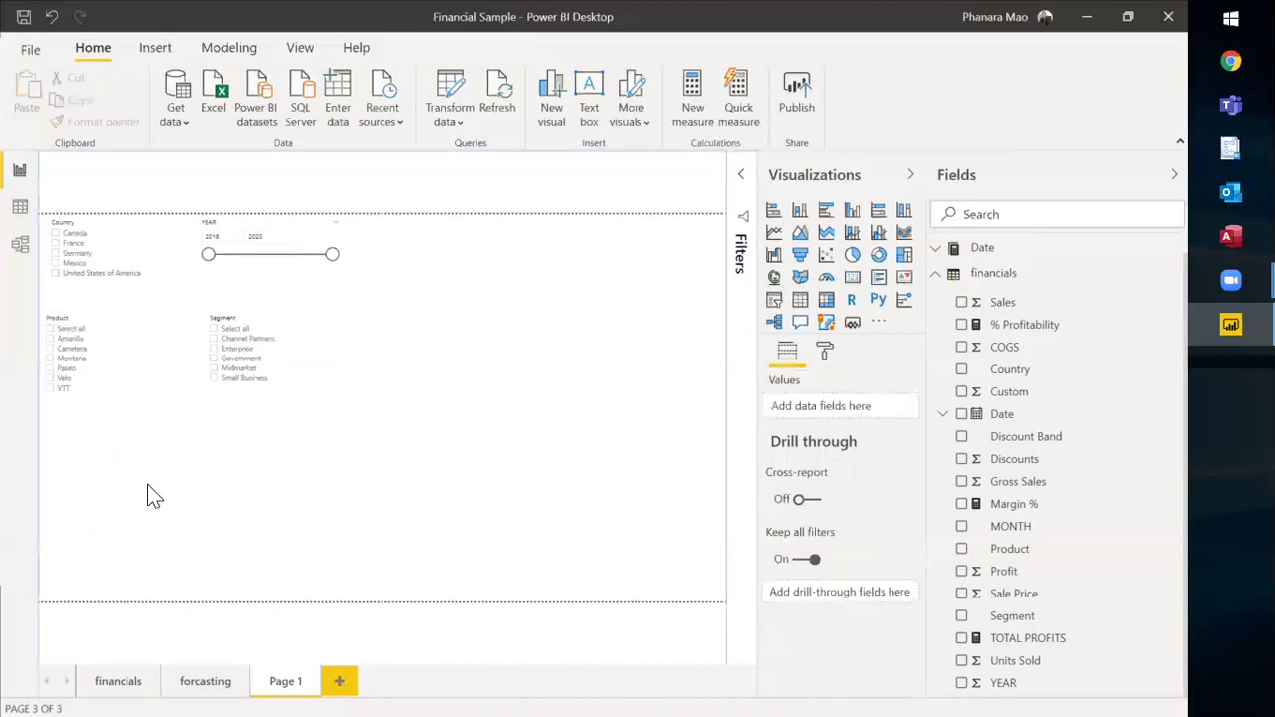
{"action": "left_click", "coordinate": [72, 351]}
{"action": "left_click", "coordinate": [68, 358], "text": "ctrl"}
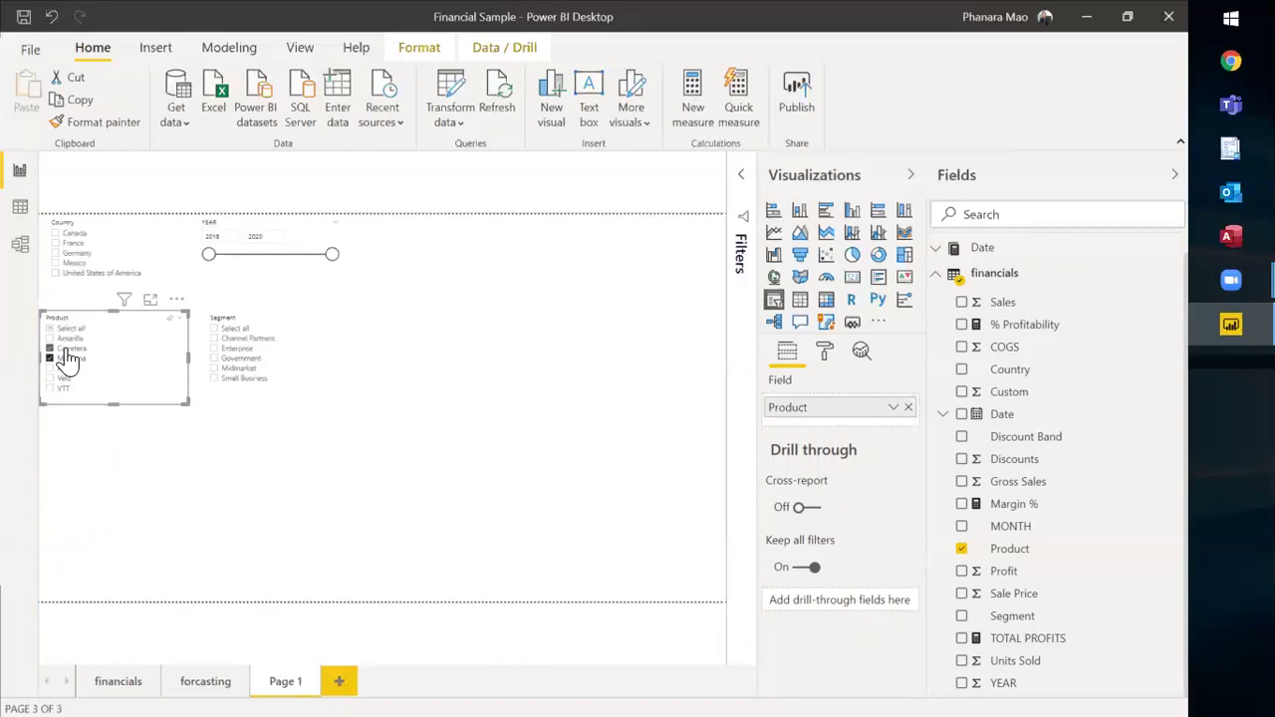
{"action": "left_click", "coordinate": [68, 358]}
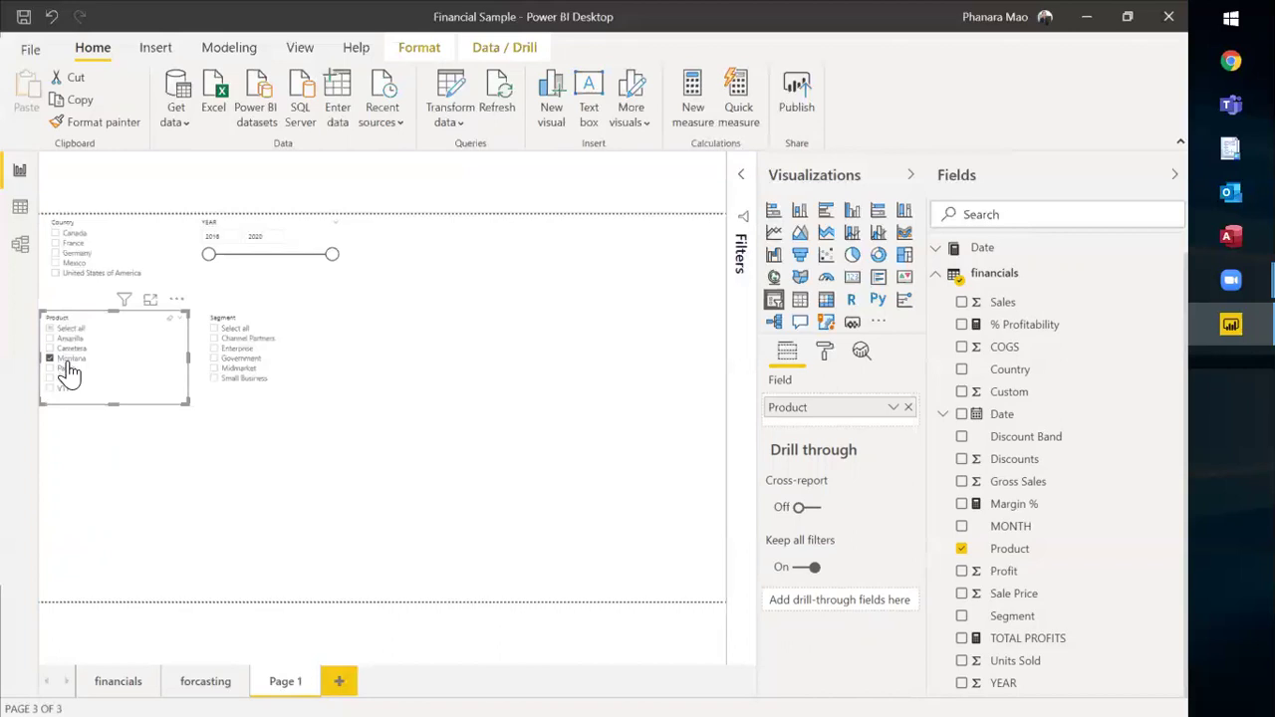
{"action": "left_click", "coordinate": [111, 411]}
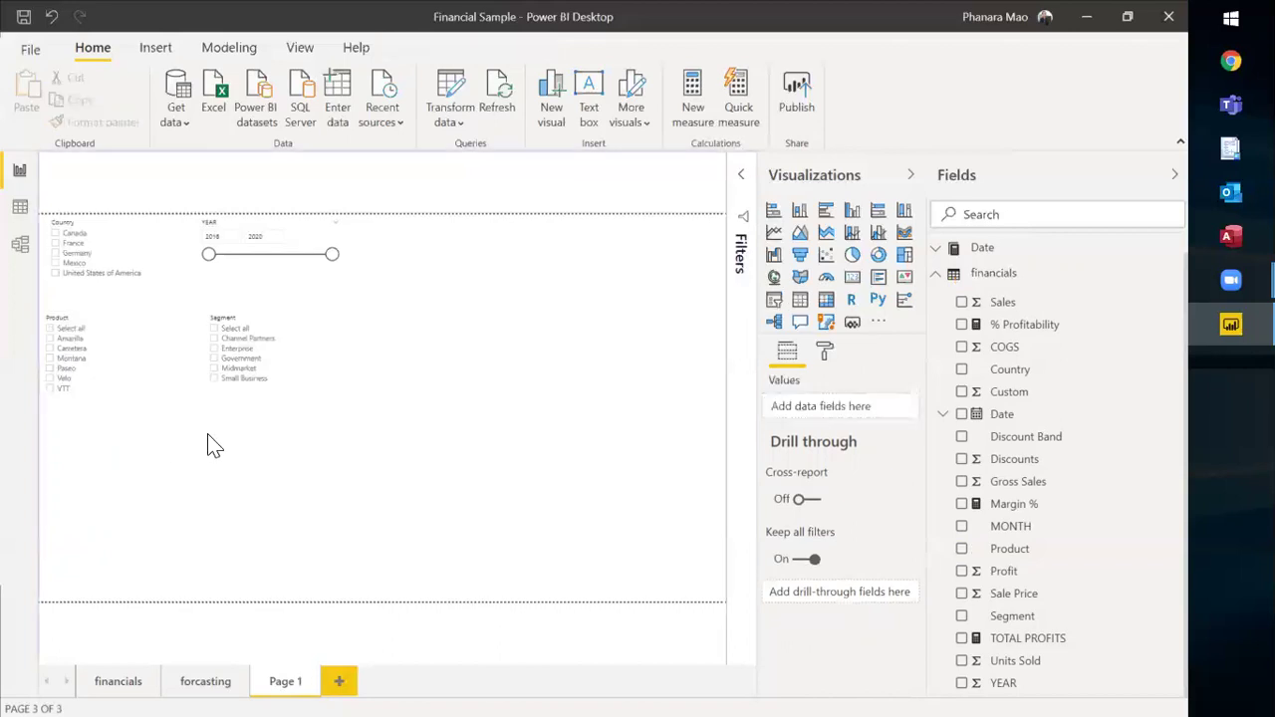
Step: Move the Segment slicer under Product and set its outline colour to black
{"action": "left_click", "coordinate": [270, 322]}
{"action": "left_click_drag", "start_coordinate": [297, 319], "coordinate": [110, 427]}
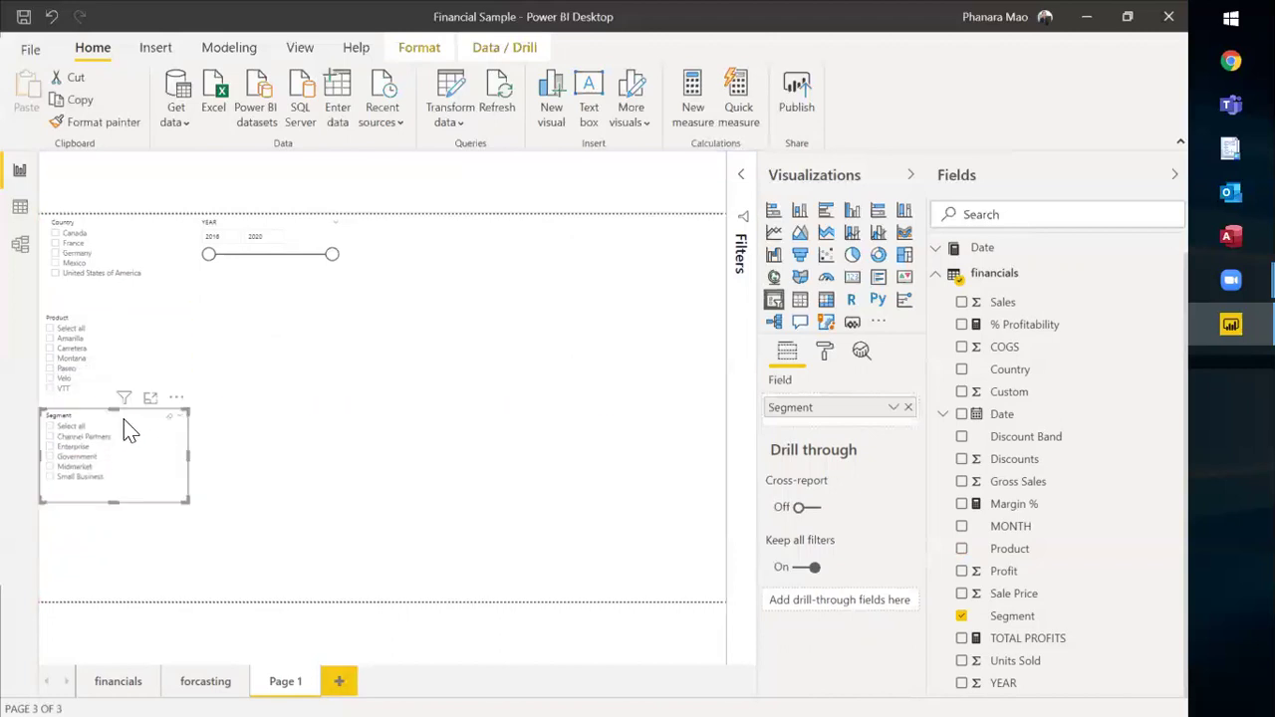
{"action": "left_click", "coordinate": [826, 355]}
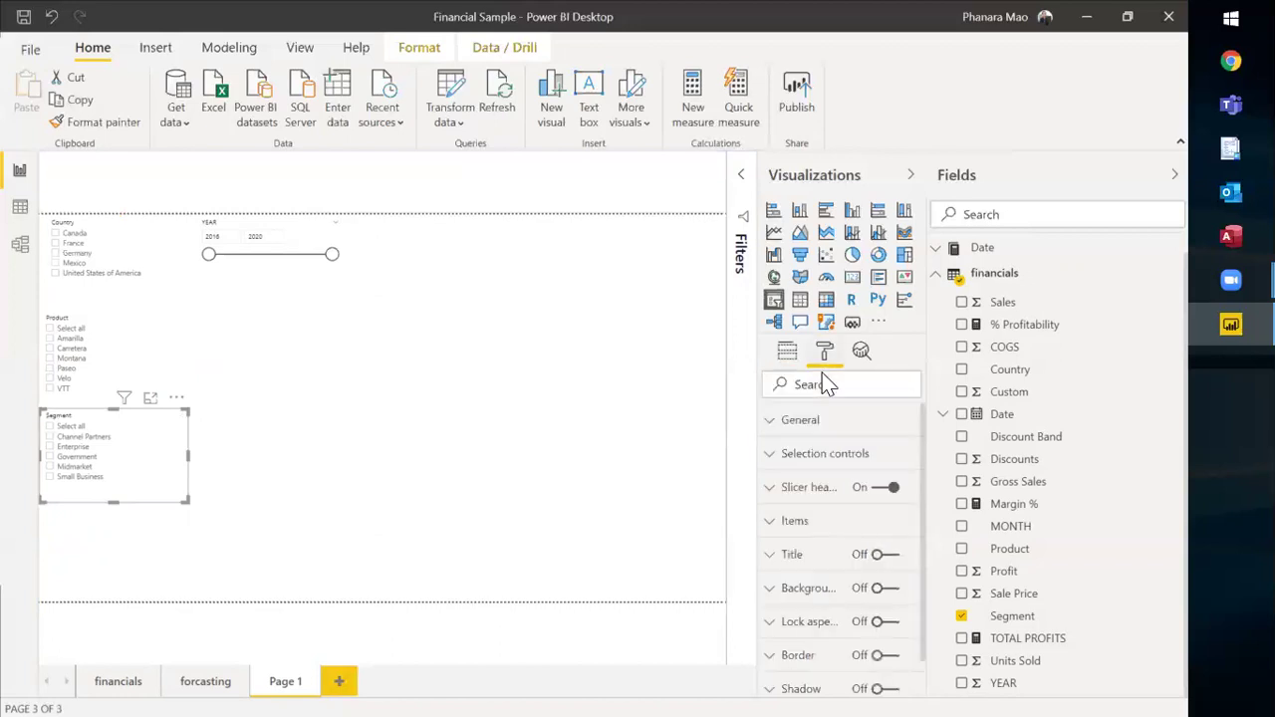
{"action": "left_click", "coordinate": [819, 426]}
{"action": "left_click", "coordinate": [801, 482]}
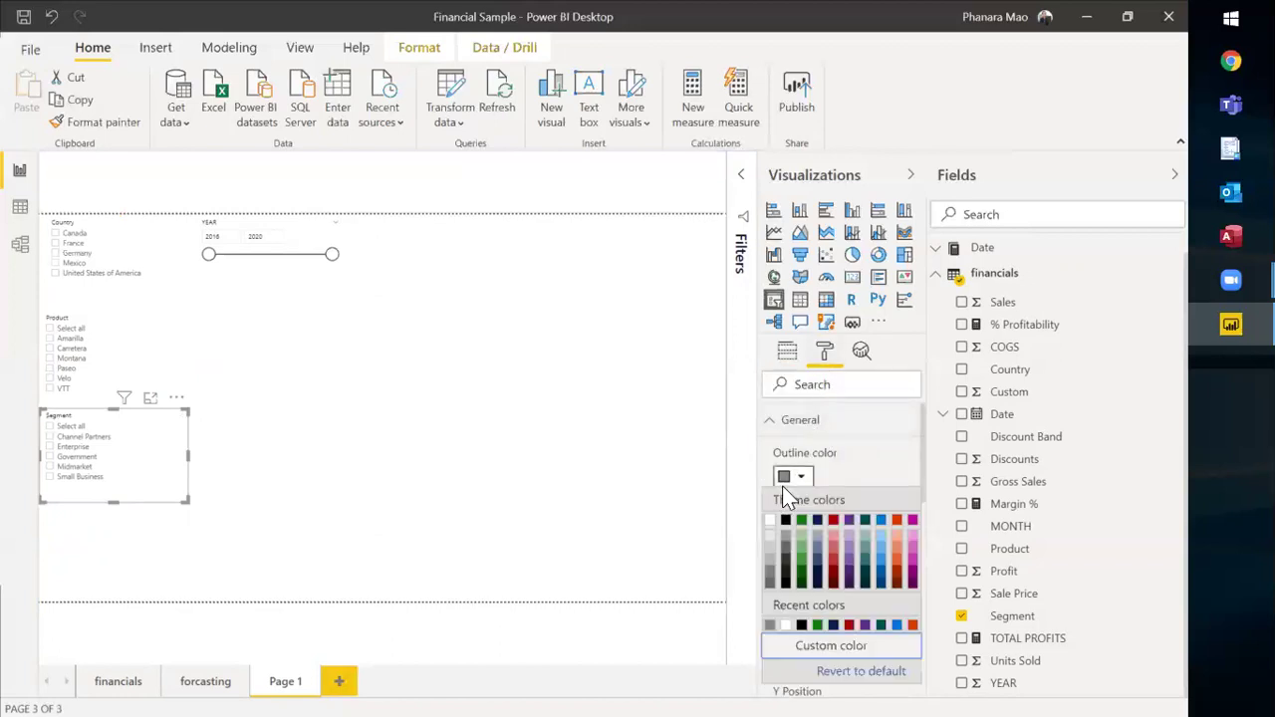
{"action": "left_click", "coordinate": [786, 521]}
{"action": "left_click", "coordinate": [799, 479]}
{"action": "left_click", "coordinate": [807, 528]}
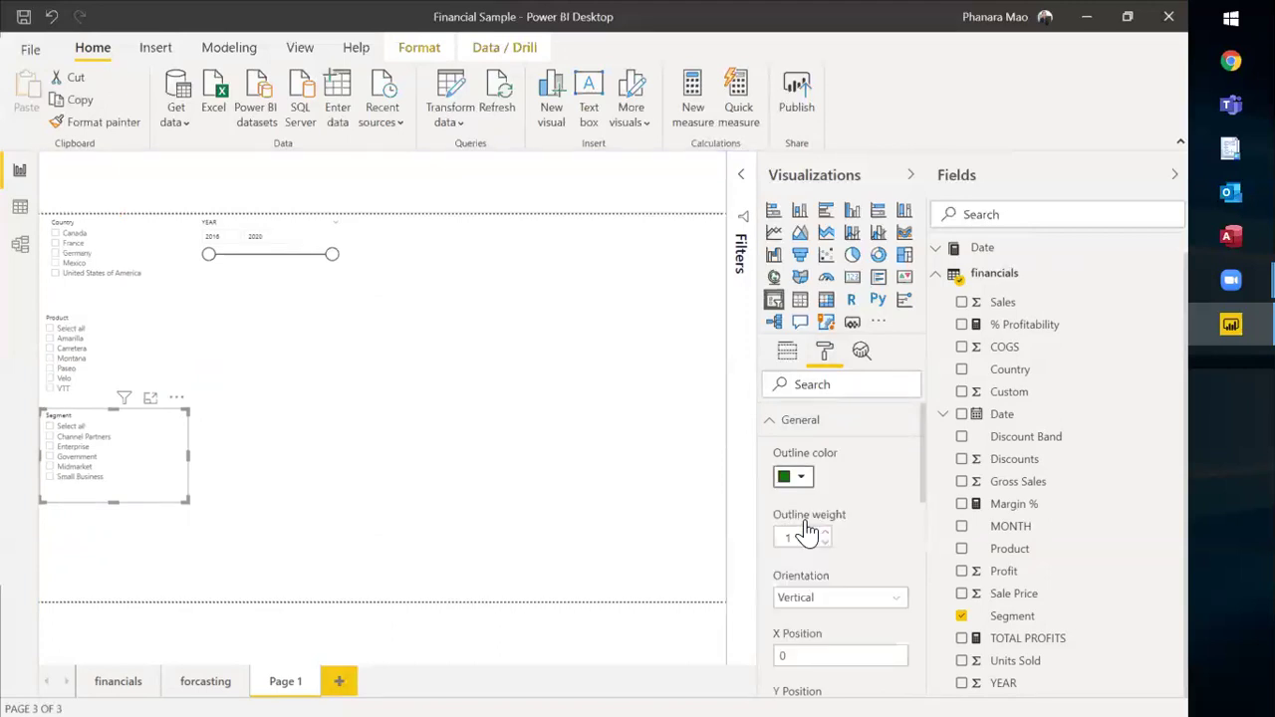
{"action": "left_click", "coordinate": [801, 480]}
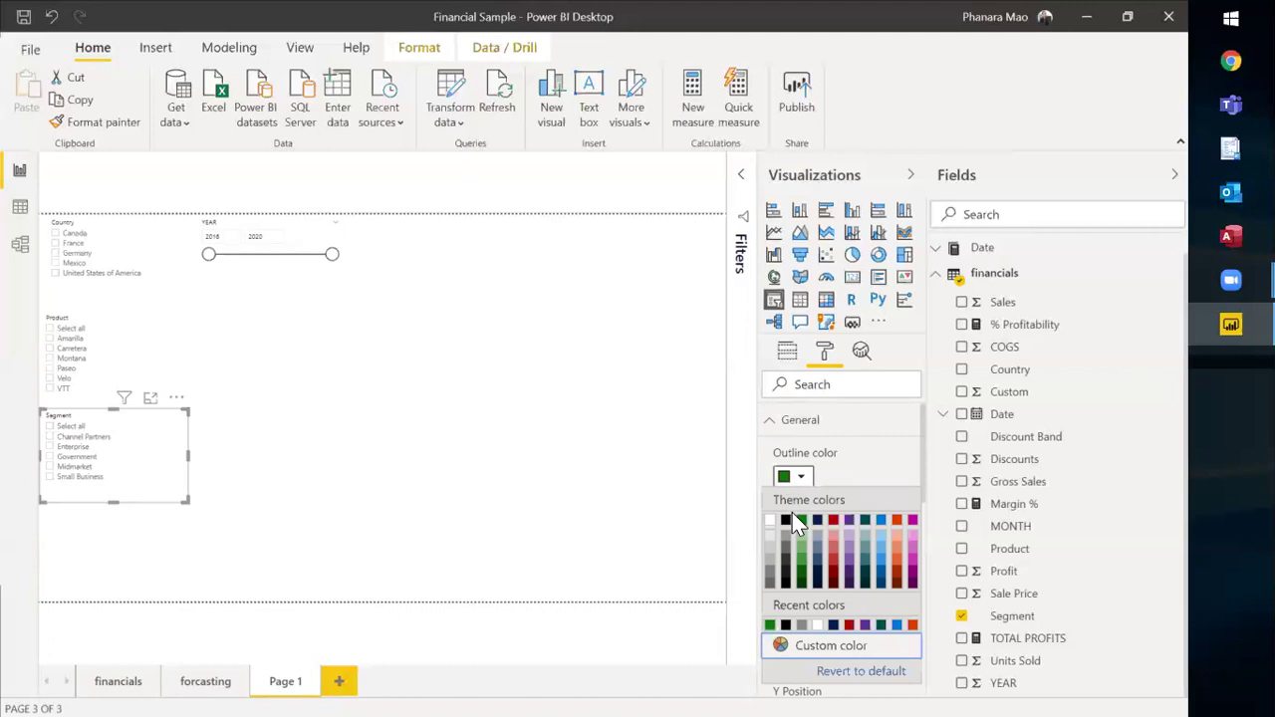
{"action": "left_click", "coordinate": [787, 522]}
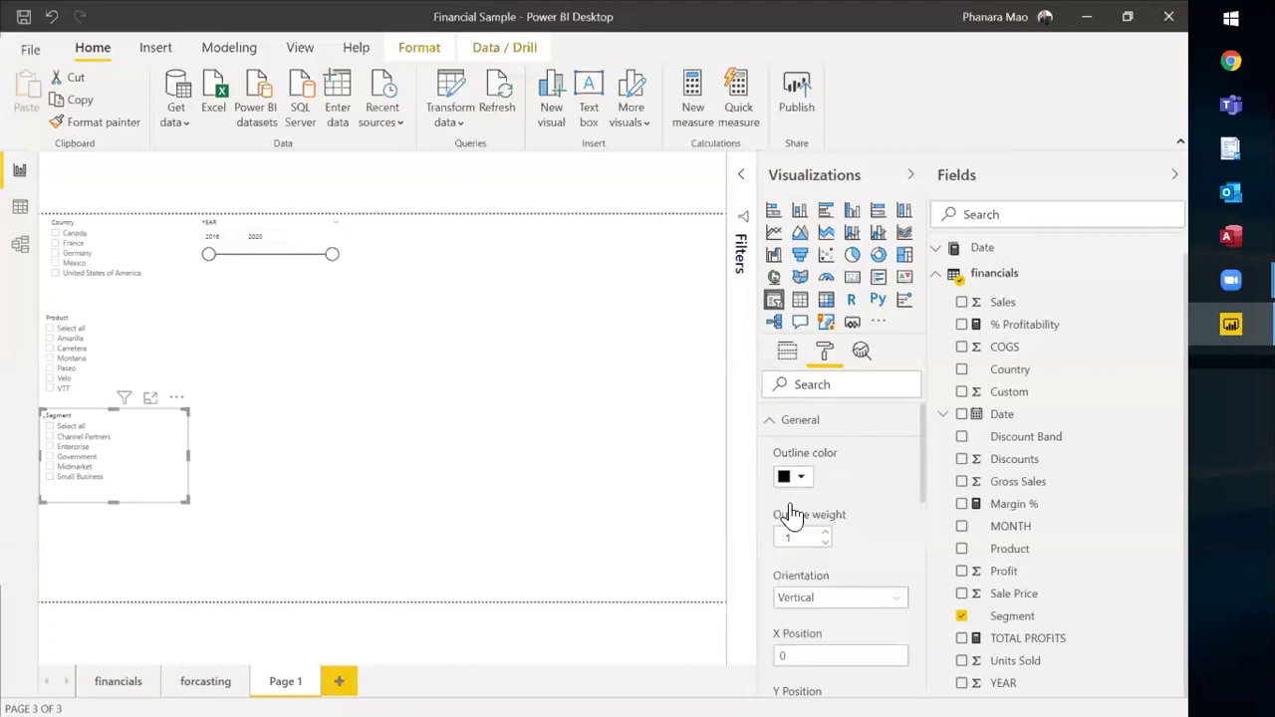
Step: Give the Segment slicer header a dark red font colour and 16 pt text size
{"action": "left_click", "coordinate": [786, 426]}
{"action": "left_click", "coordinate": [792, 458]}
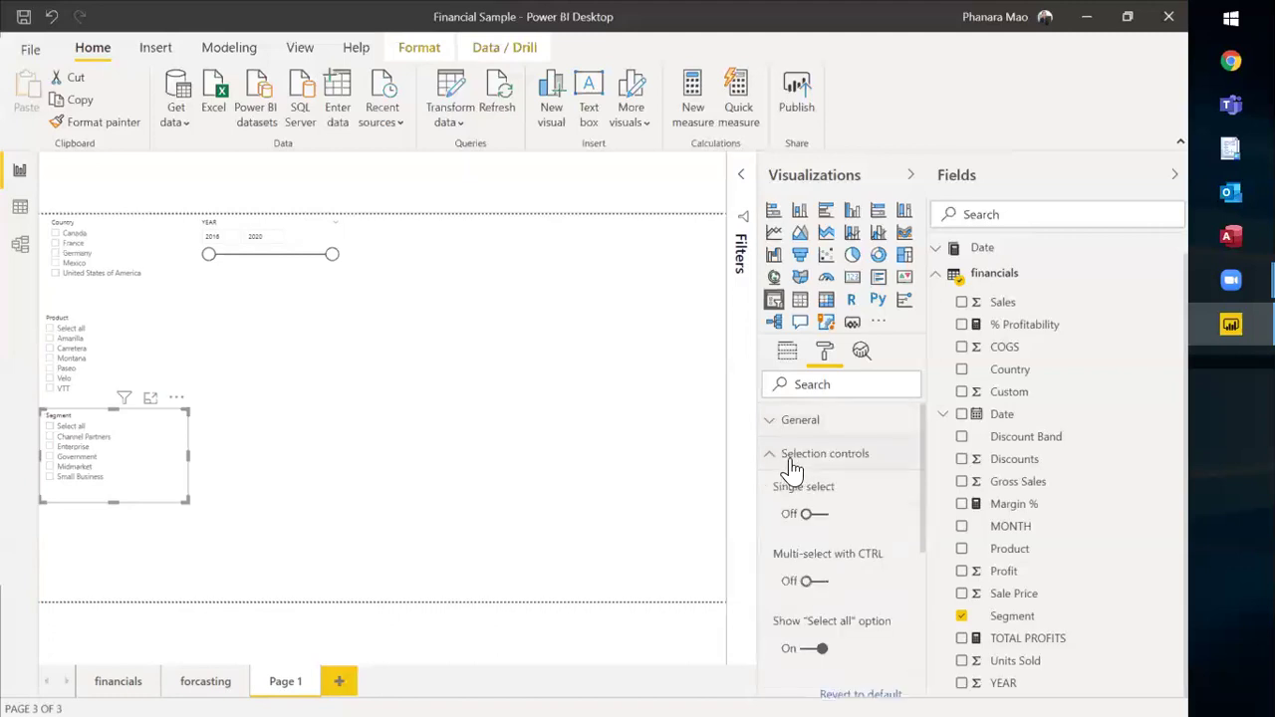
{"action": "left_click", "coordinate": [792, 460]}
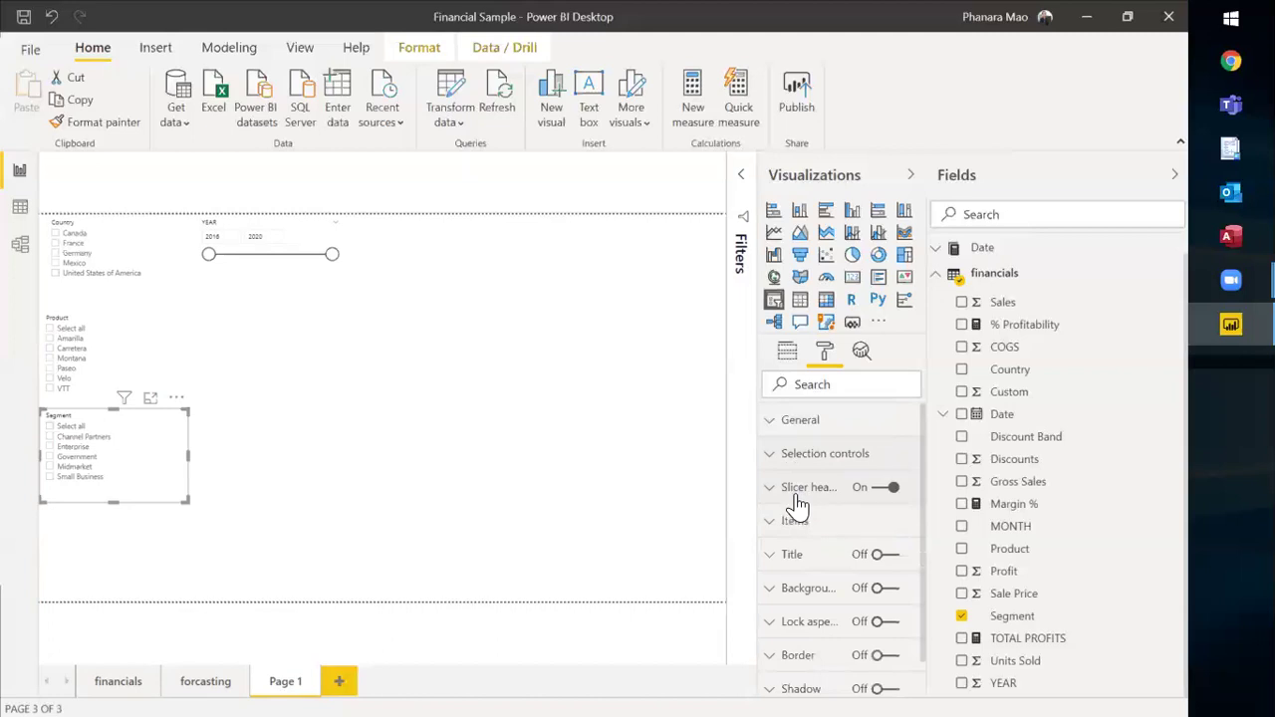
{"action": "left_click", "coordinate": [802, 489]}
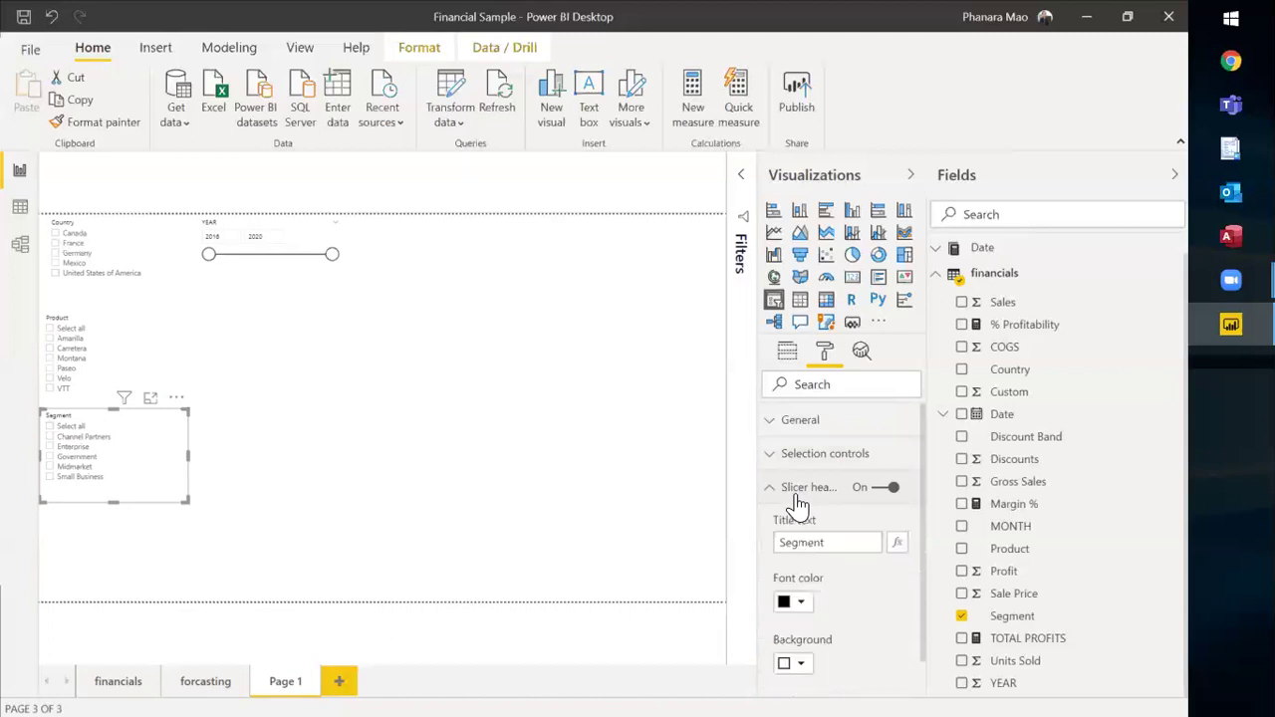
{"action": "left_click", "coordinate": [798, 605]}
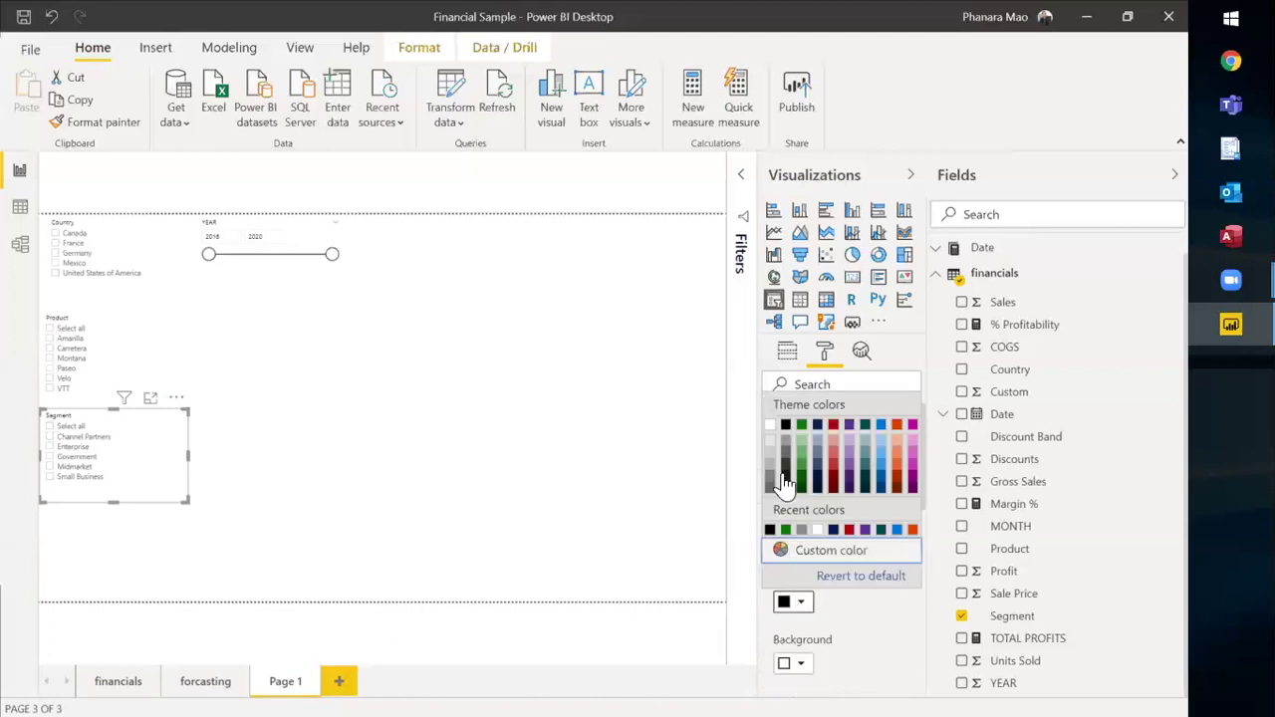
{"action": "left_click", "coordinate": [834, 428]}
{"action": "scroll", "coordinate": [845, 543], "scroll_direction": "down", "scroll_amount": 3}
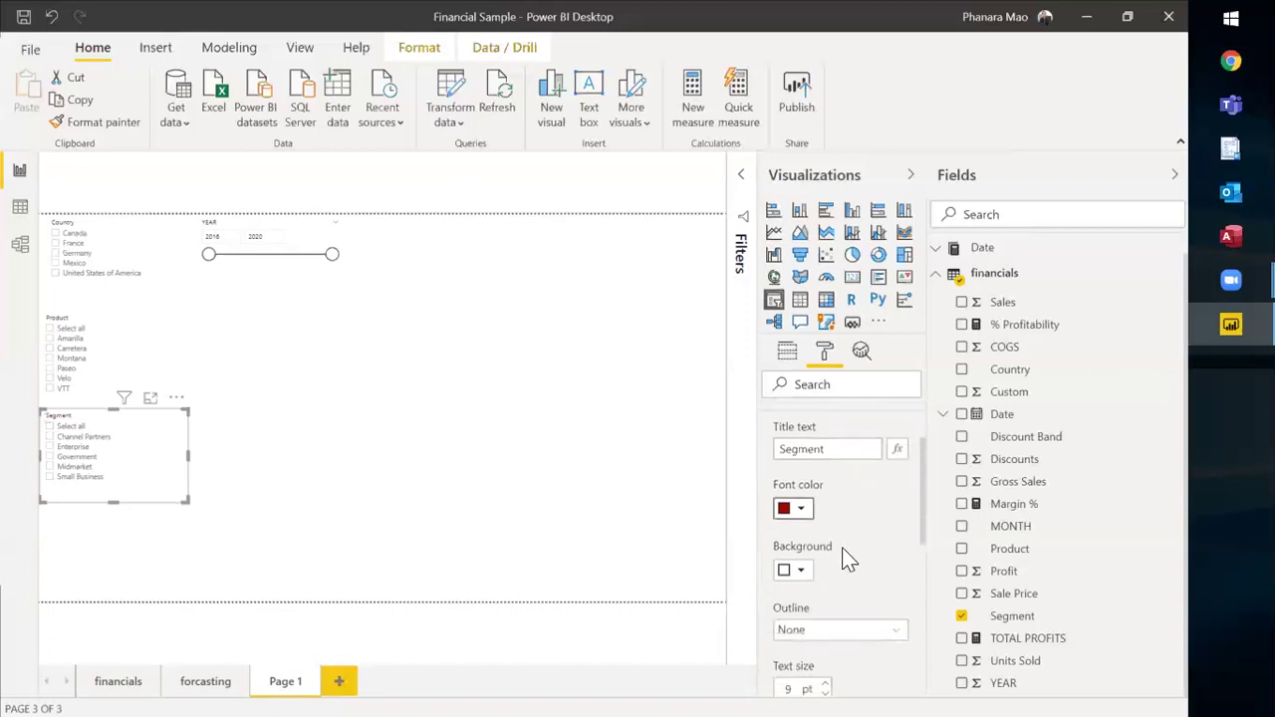
{"action": "scroll", "coordinate": [797, 588], "scroll_direction": "down", "scroll_amount": 2}
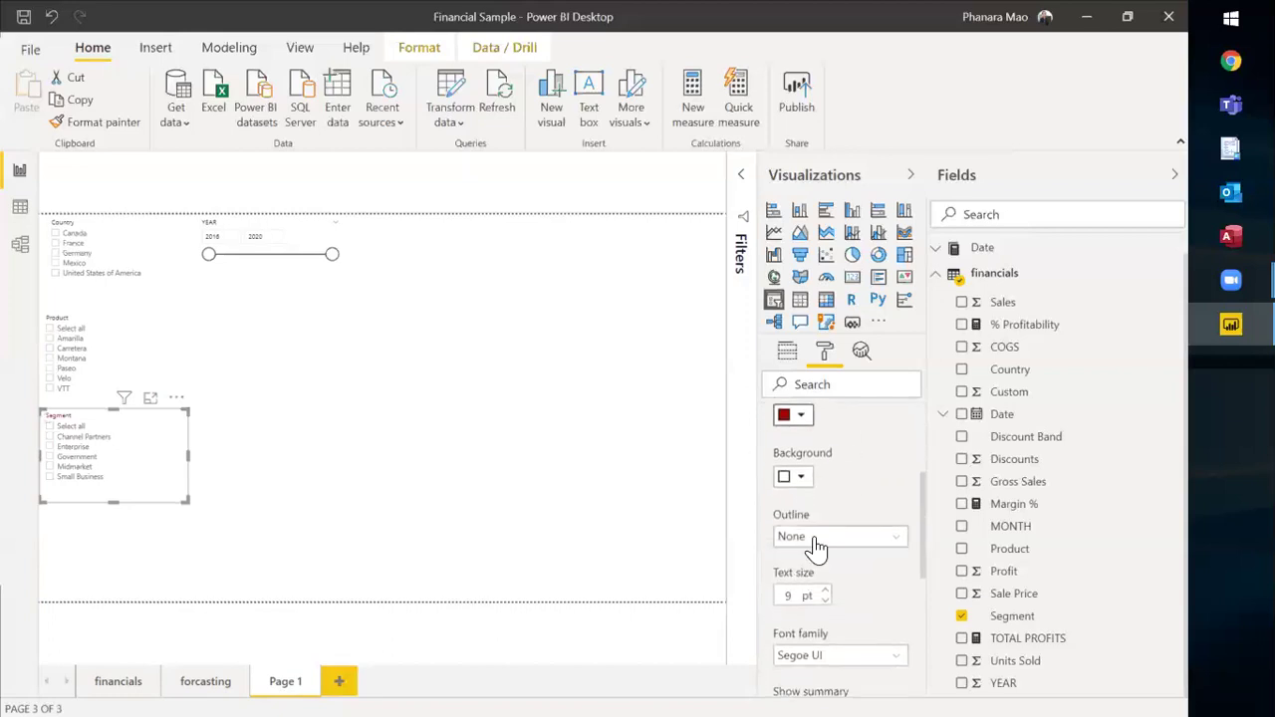
{"action": "left_click", "coordinate": [824, 592]}
{"action": "left_click", "coordinate": [824, 592]}
{"action": "left_click", "coordinate": [824, 592]}
{"action": "left_click", "coordinate": [823, 592]}
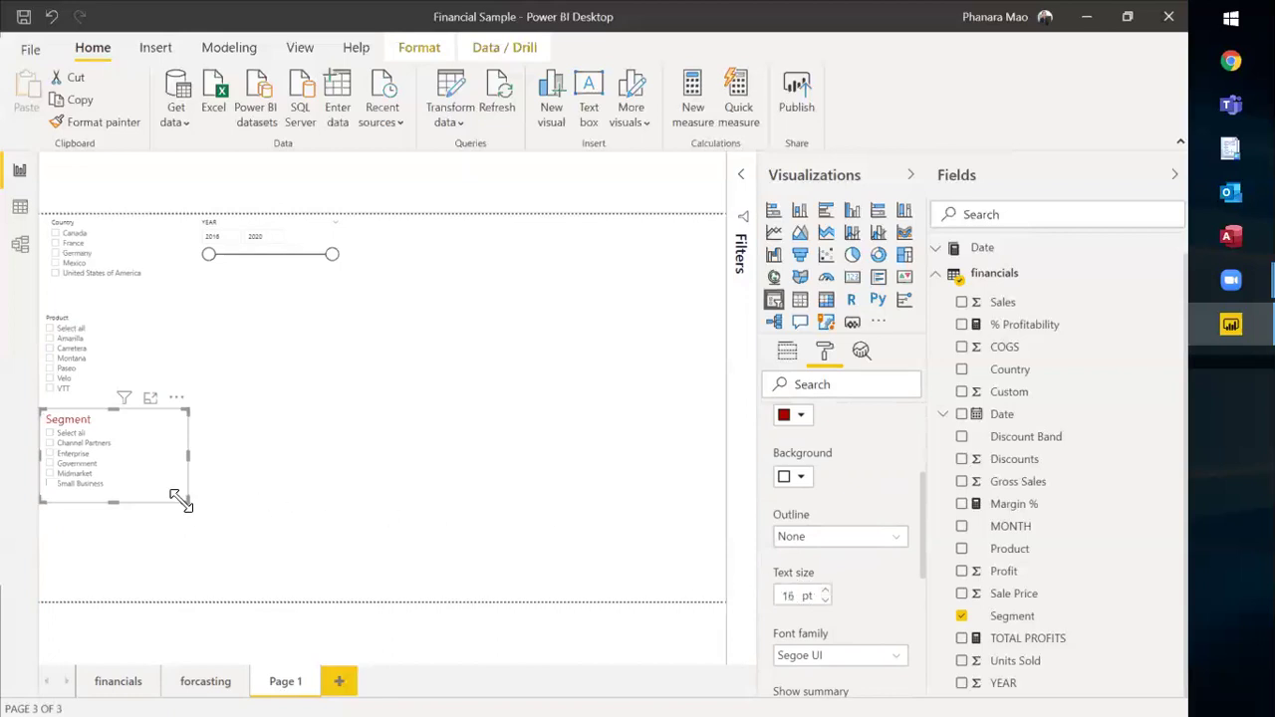
{"action": "scroll", "coordinate": [856, 602], "scroll_direction": "down", "scroll_amount": 5}
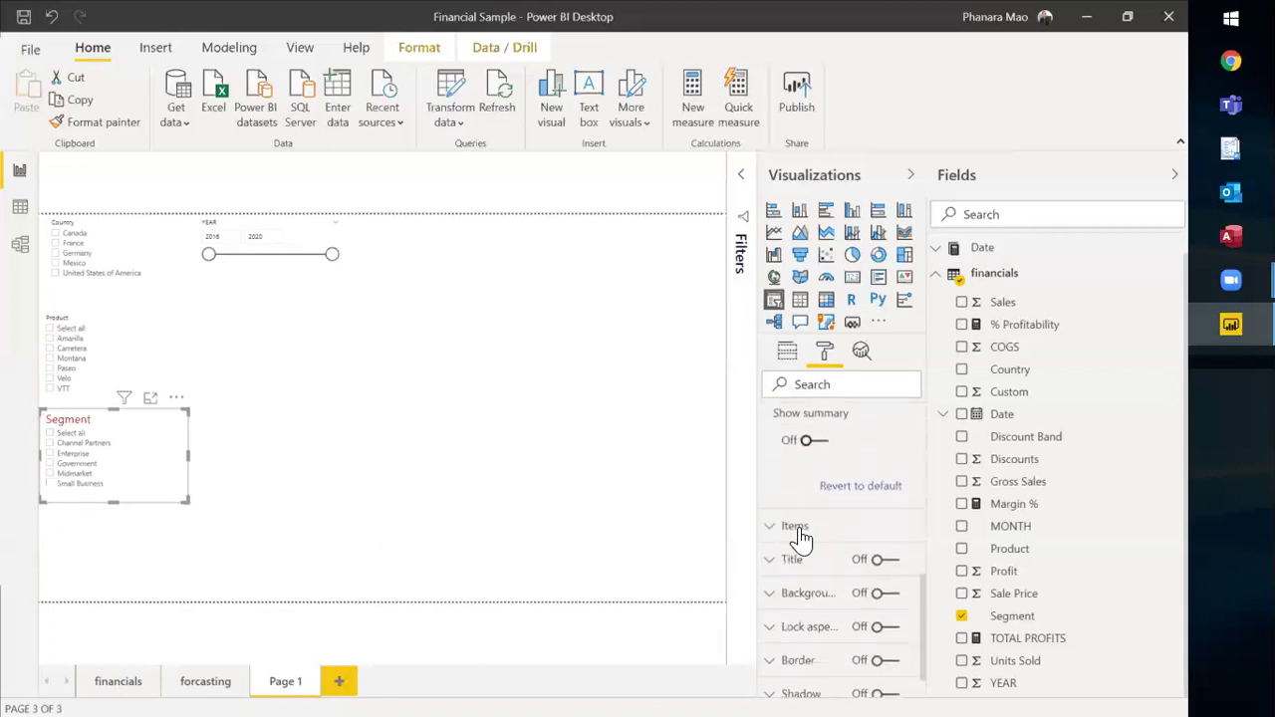
Step: Make the Segment items black at 14 pt, then lengthen the slicer and move it lower
{"action": "left_click", "coordinate": [797, 527]}
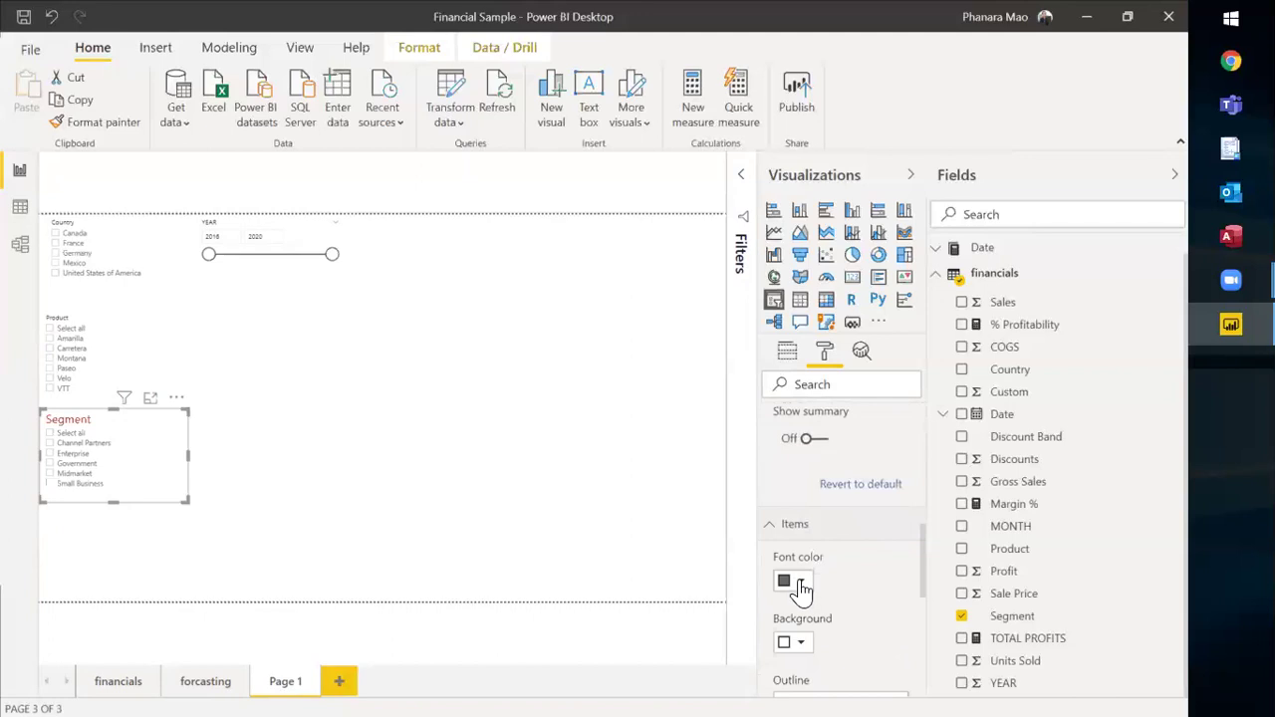
{"action": "left_click", "coordinate": [800, 583]}
{"action": "left_click", "coordinate": [787, 412]}
{"action": "scroll", "coordinate": [863, 548], "scroll_direction": "down", "scroll_amount": 4}
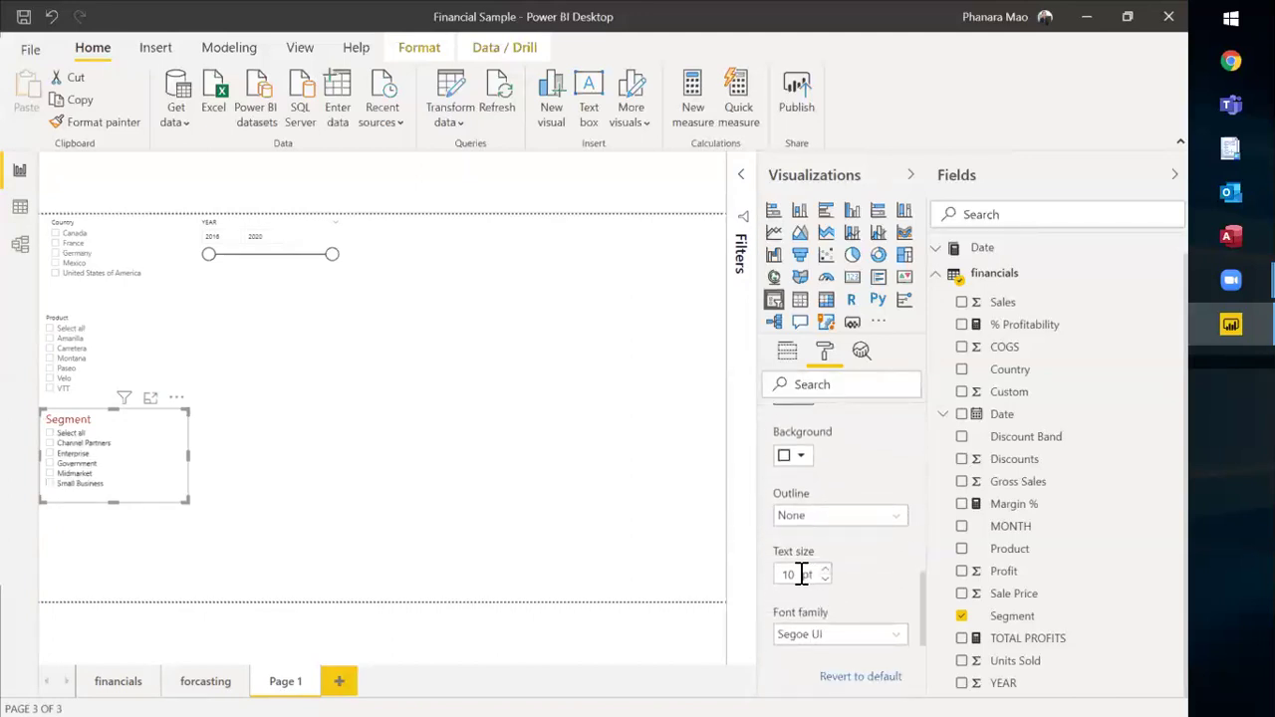
{"action": "left_click_drag", "start_coordinate": [802, 573], "coordinate": [784, 574]}
{"action": "type", "text": "14"}
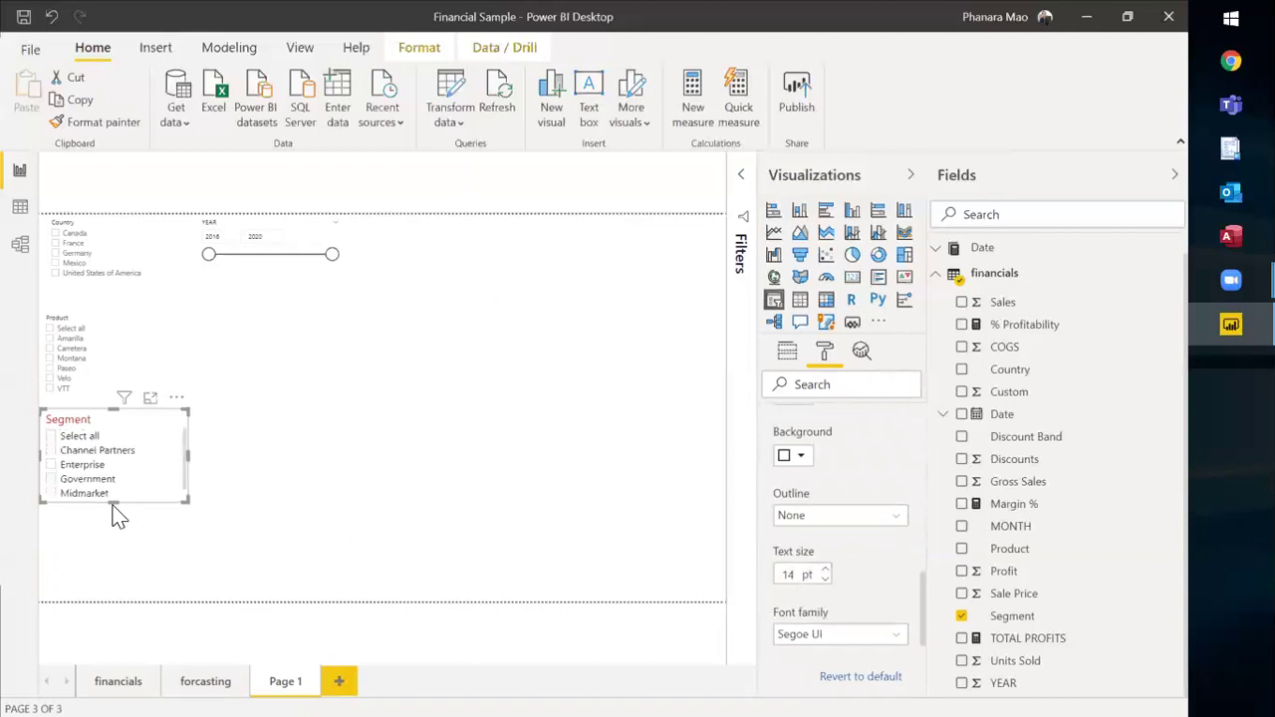
{"action": "left_click_drag", "start_coordinate": [112, 502], "coordinate": [107, 527]}
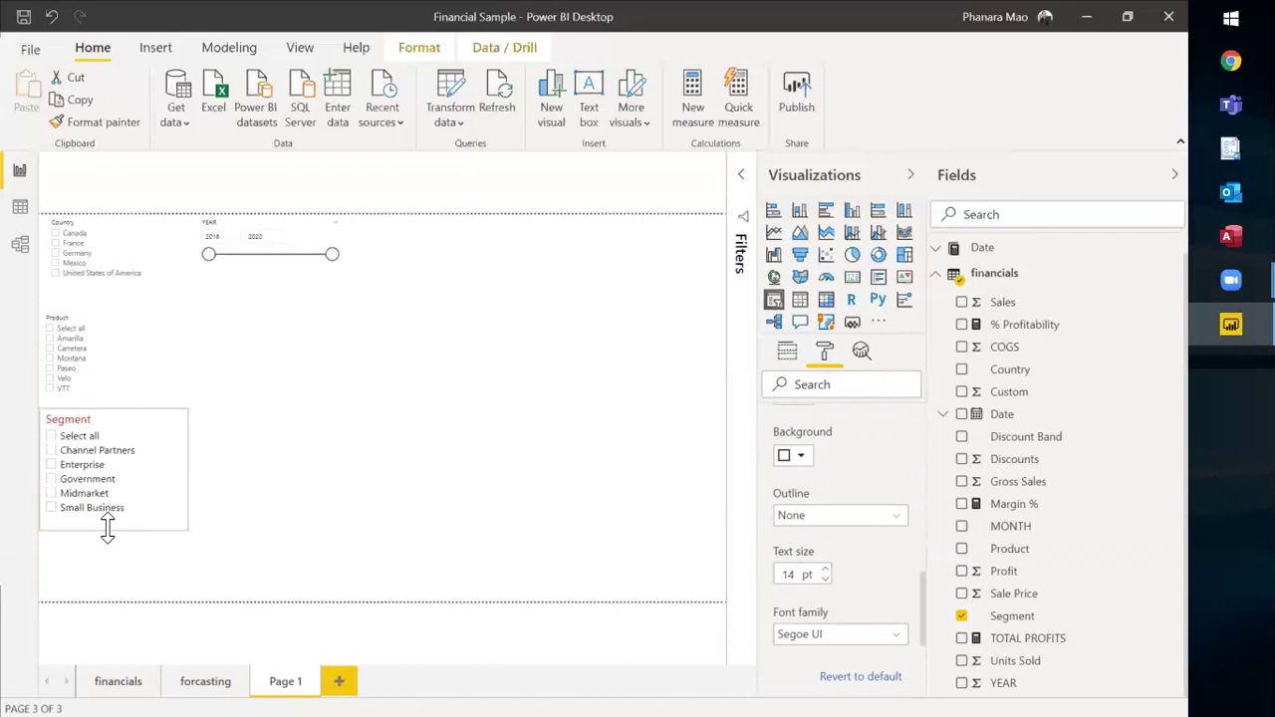
{"action": "left_click_drag", "start_coordinate": [130, 412], "coordinate": [112, 497]}
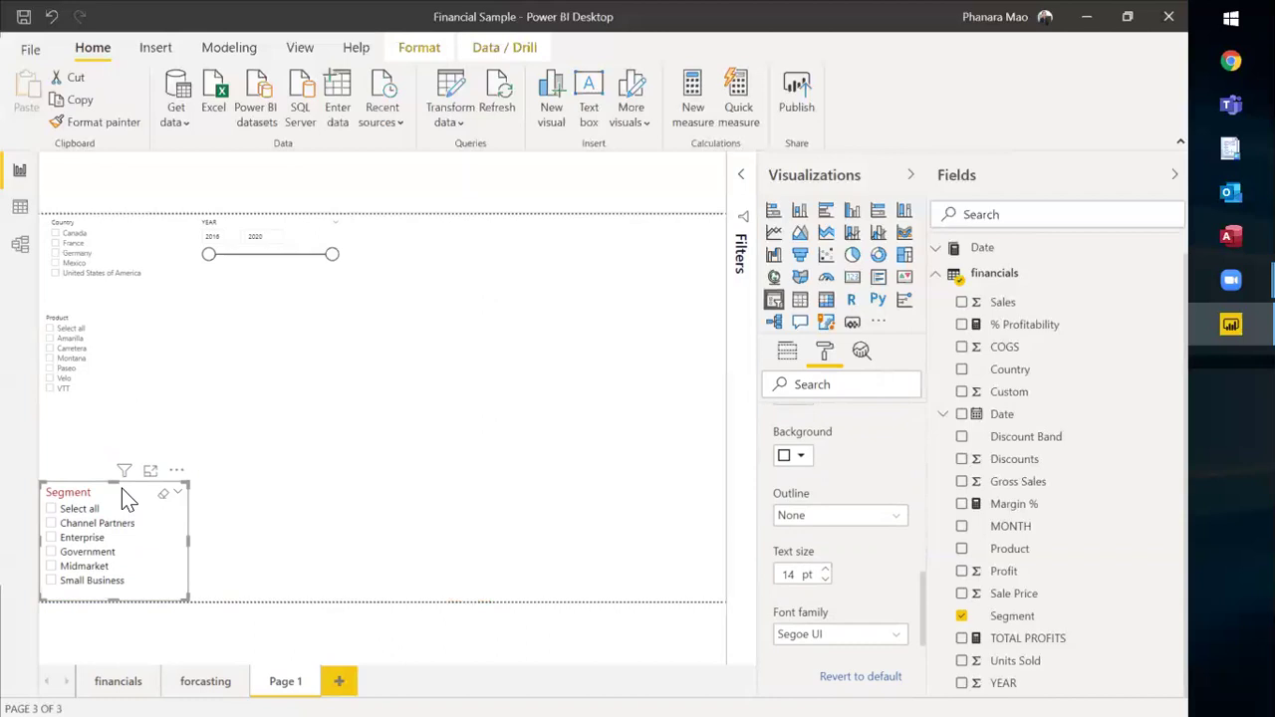
Step: Copy the Segment slicer's formatting onto Product and lengthen it to show Velo and VTT
{"action": "left_click", "coordinate": [102, 123]}
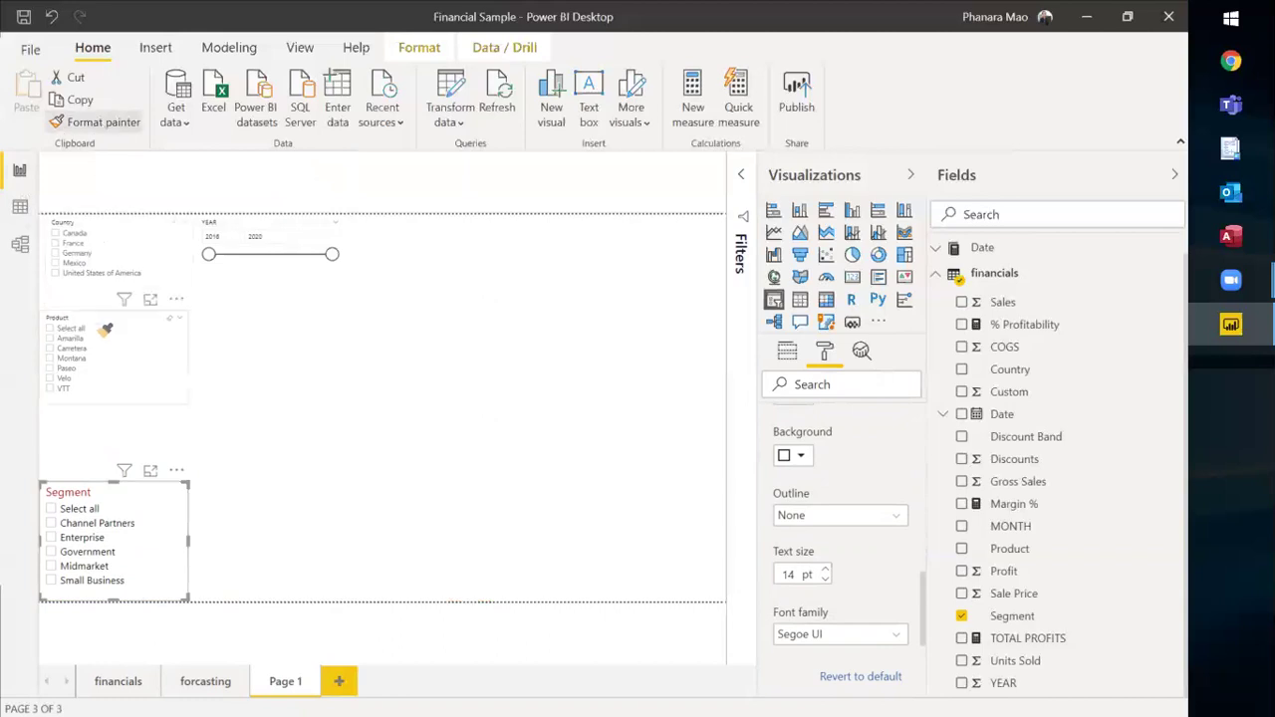
{"action": "left_click", "coordinate": [106, 343]}
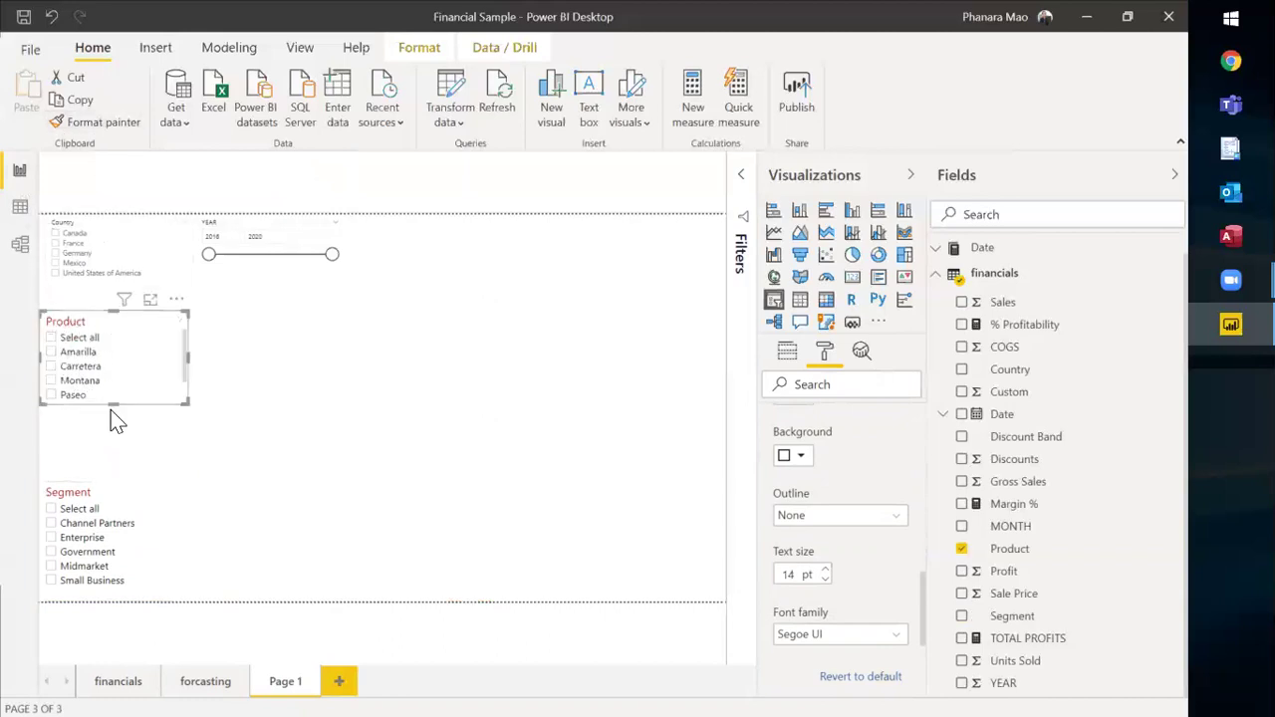
{"action": "left_click_drag", "start_coordinate": [106, 404], "coordinate": [100, 448]}
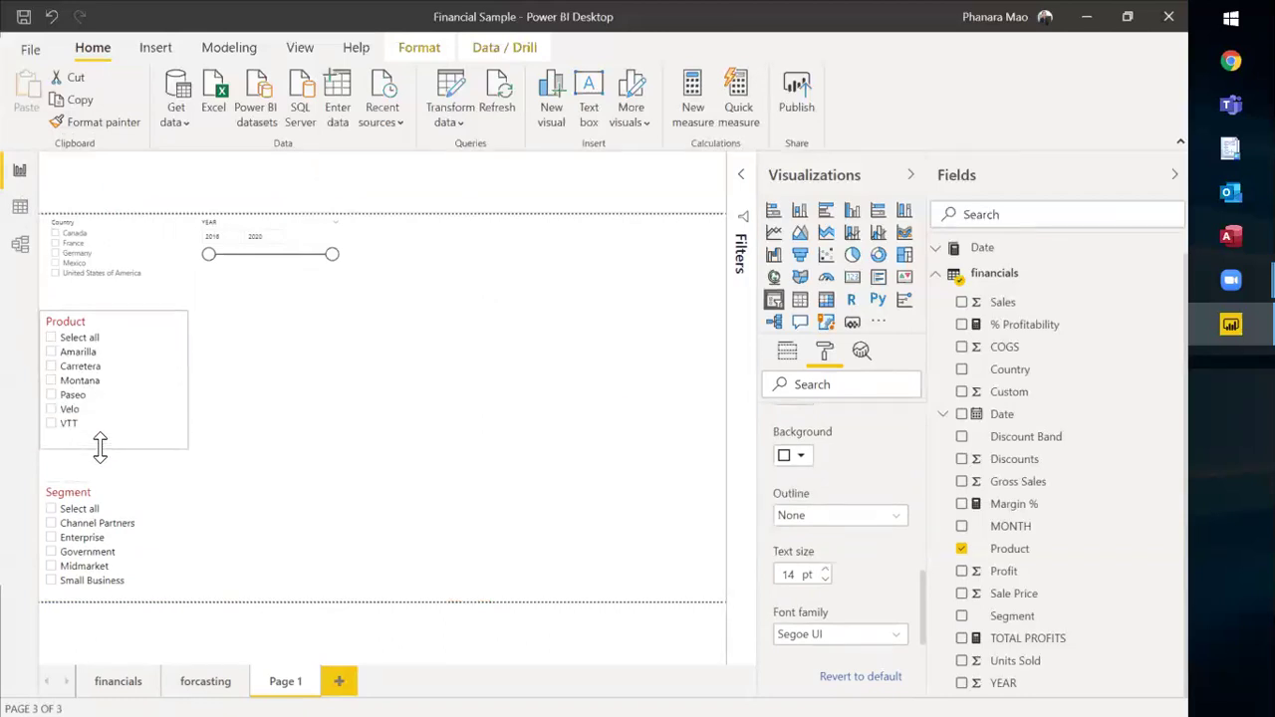
{"action": "left_click", "coordinate": [104, 450]}
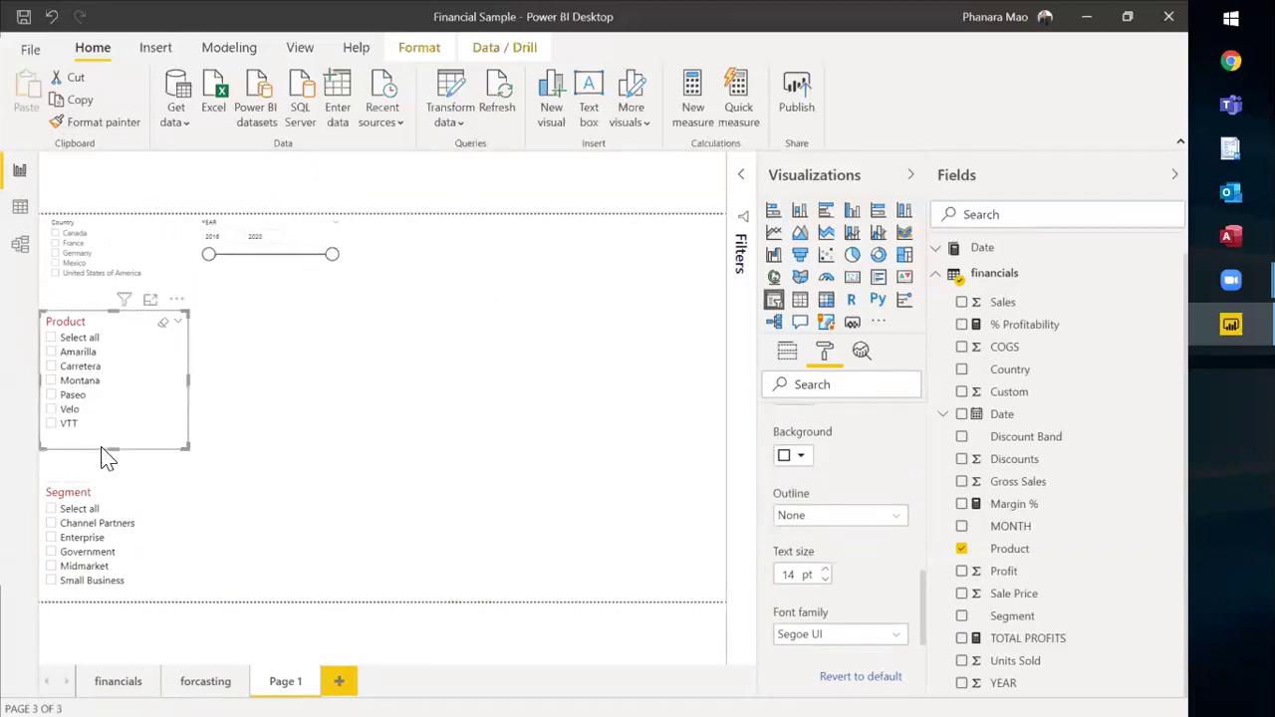
Step: Copy Product's formatting onto Country, move Product down, lengthen Country and uncheck France
{"action": "left_click", "coordinate": [92, 121]}
{"action": "left_click", "coordinate": [124, 246]}
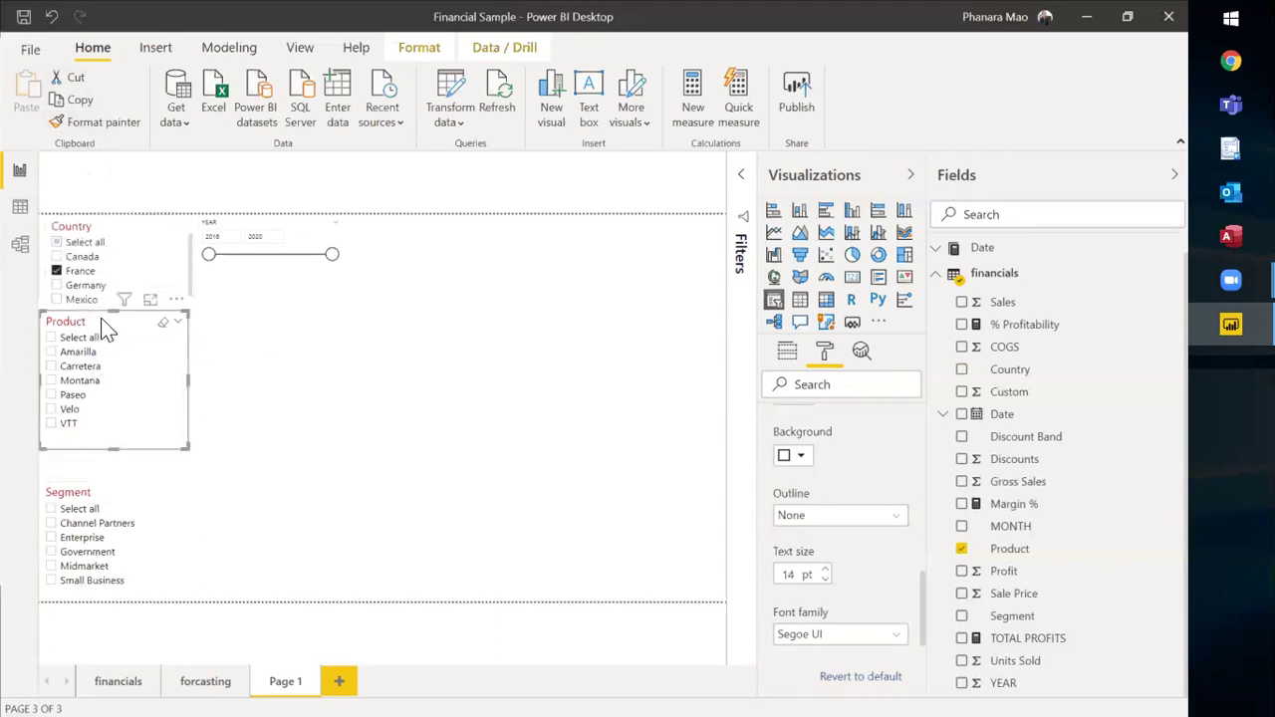
{"action": "left_click_drag", "start_coordinate": [106, 332], "coordinate": [106, 360]}
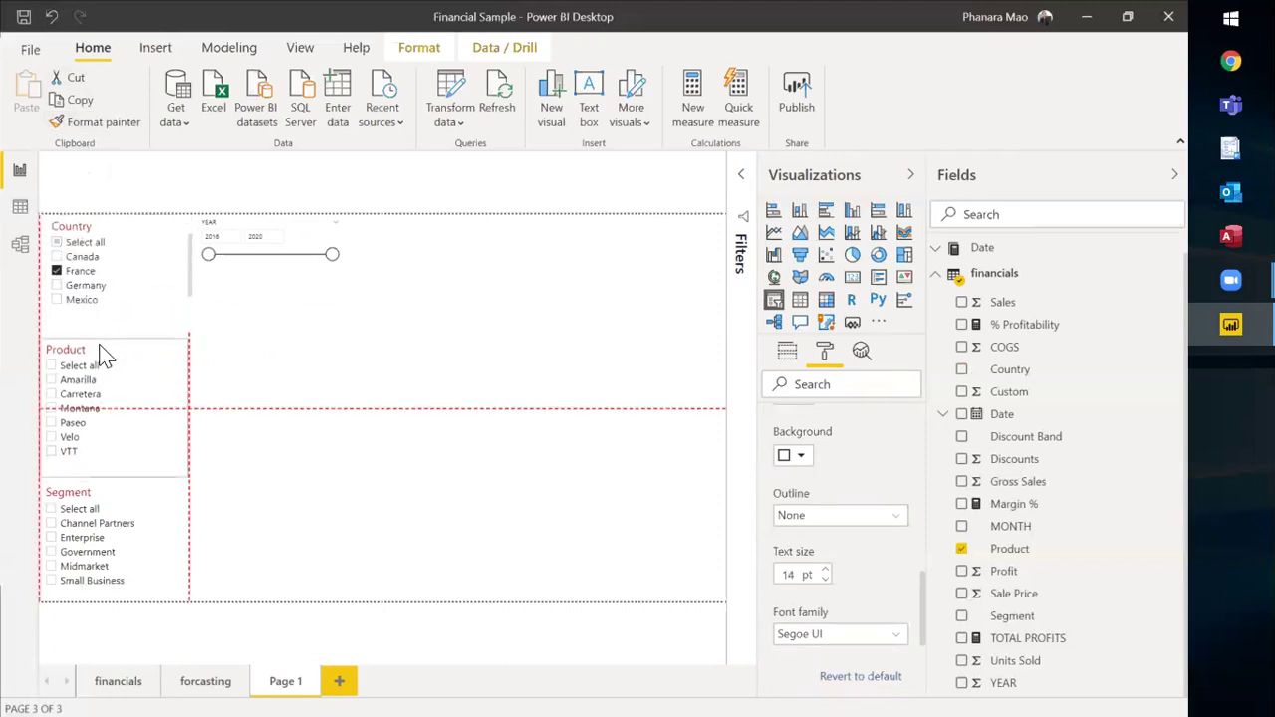
{"action": "left_click", "coordinate": [137, 235]}
{"action": "left_click_drag", "start_coordinate": [116, 306], "coordinate": [116, 328]}
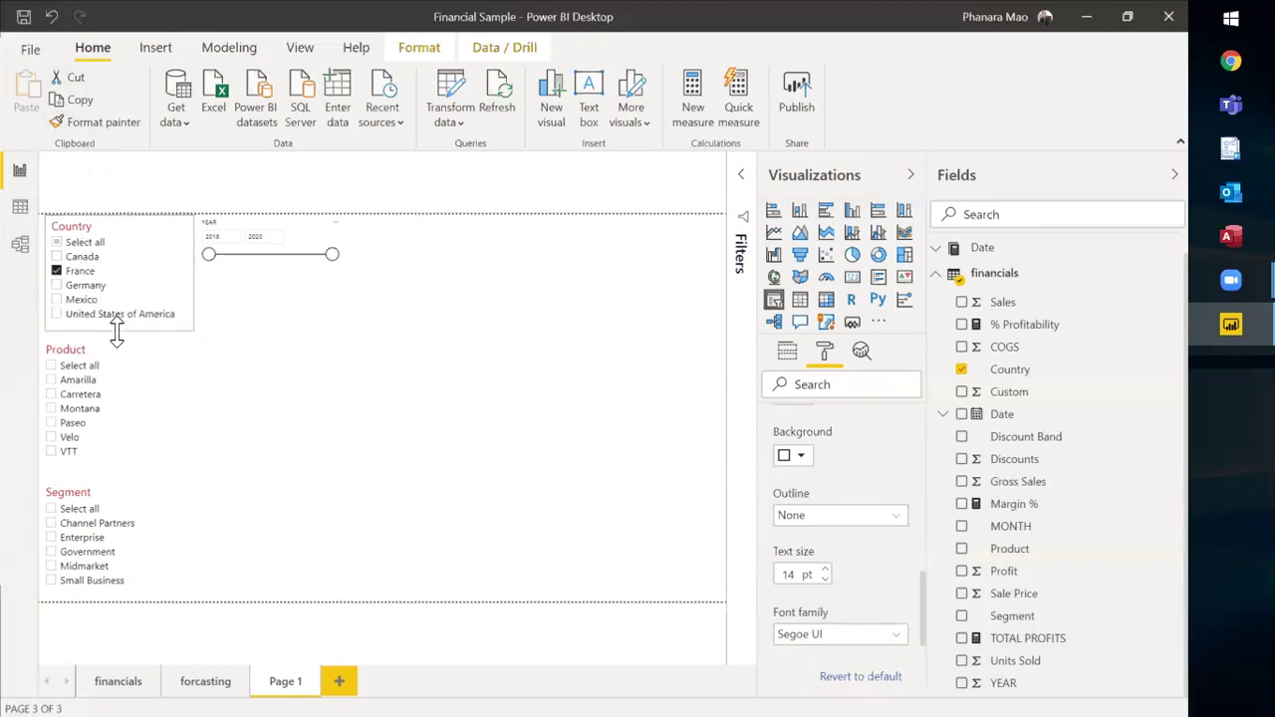
{"action": "left_click", "coordinate": [81, 256]}
{"action": "left_click", "coordinate": [80, 256]}
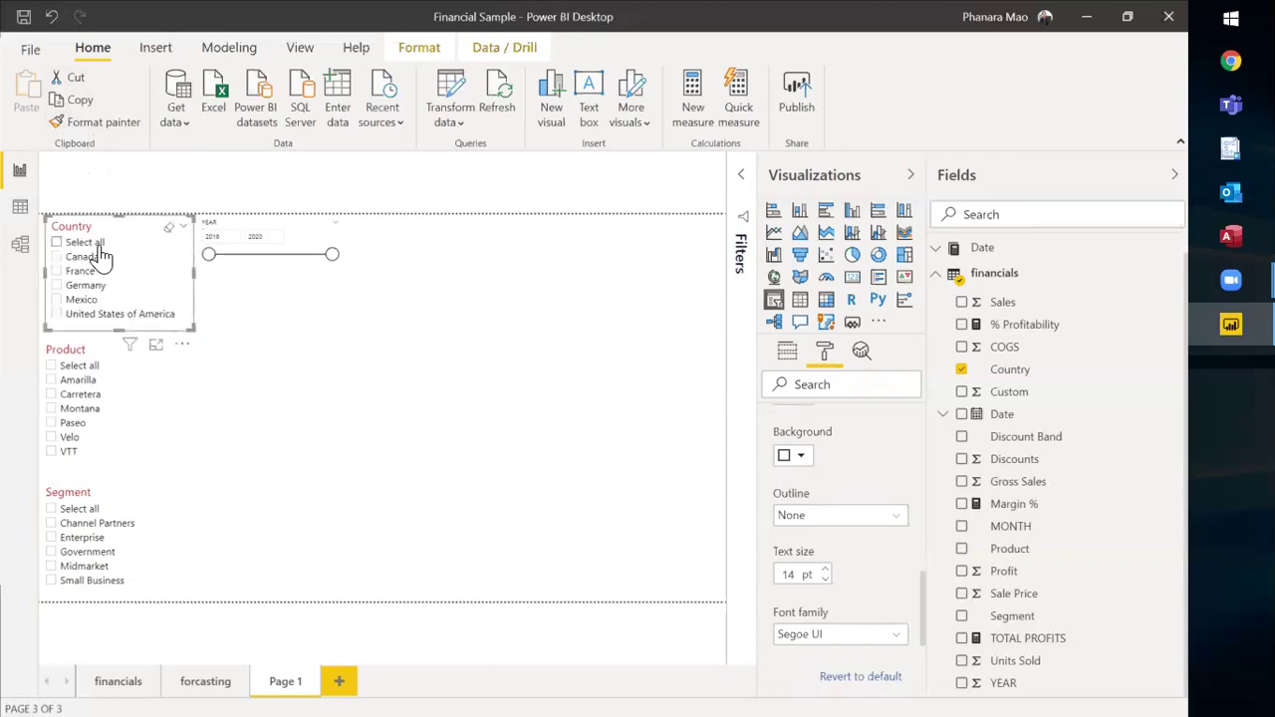
{"action": "left_click", "coordinate": [306, 340]}
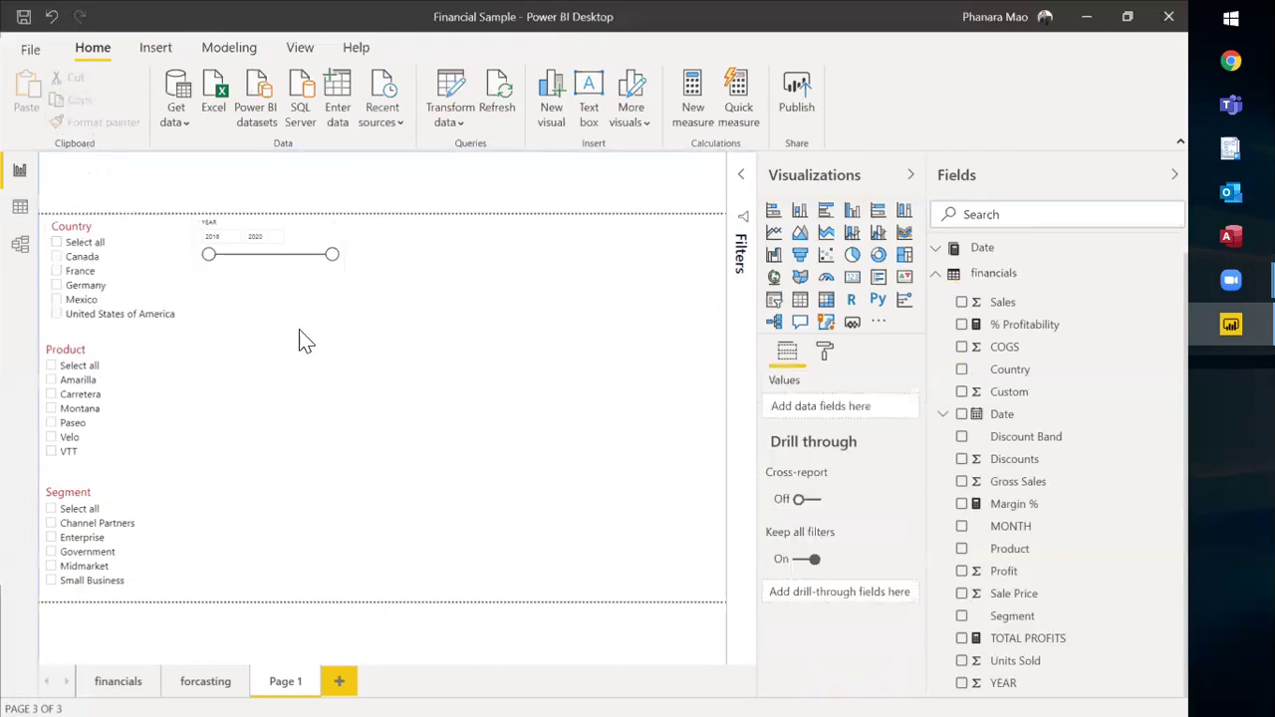
Step: Move the YEAR slider slicer slightly right and check its 2016–2020 start and end years
{"action": "left_click", "coordinate": [299, 233]}
{"action": "left_click_drag", "start_coordinate": [291, 231], "coordinate": [347, 231]}
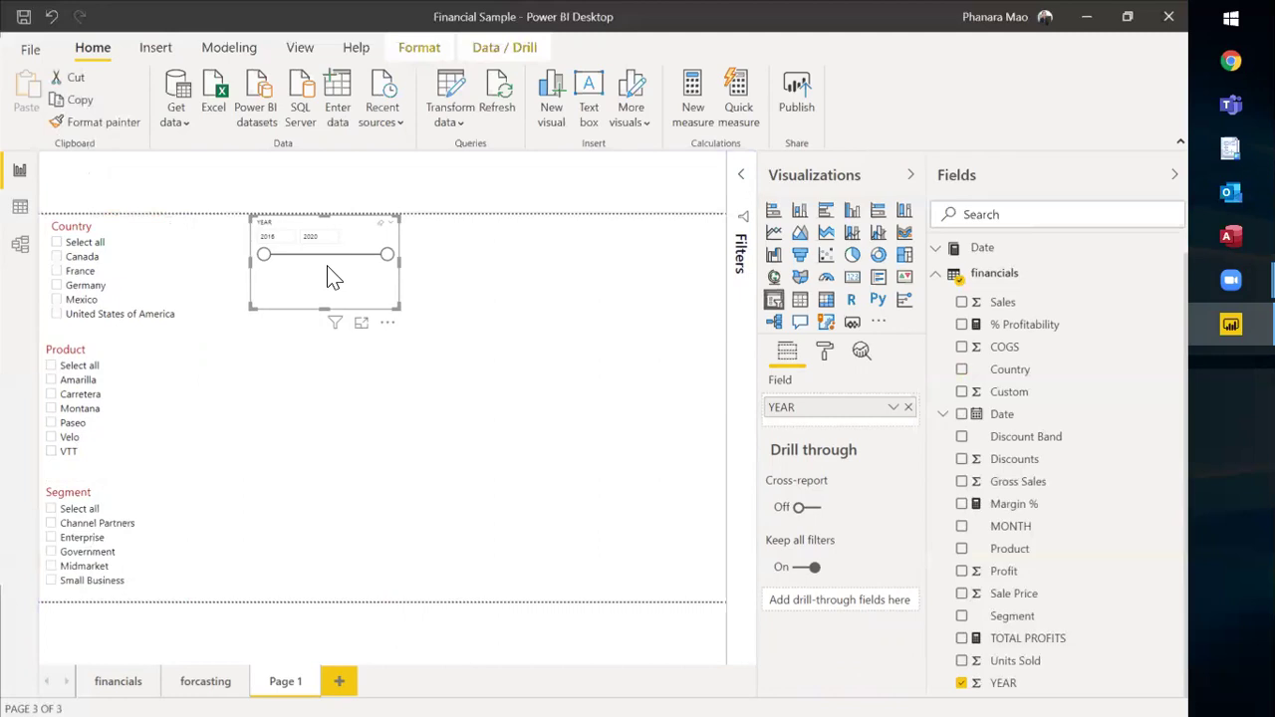
{"action": "left_click", "coordinate": [271, 235]}
{"action": "left_click", "coordinate": [319, 236]}
{"action": "left_click", "coordinate": [315, 277]}
Step: Change the YEAR slicer style from a range slider to a checkbox List
{"action": "left_click", "coordinate": [108, 226]}
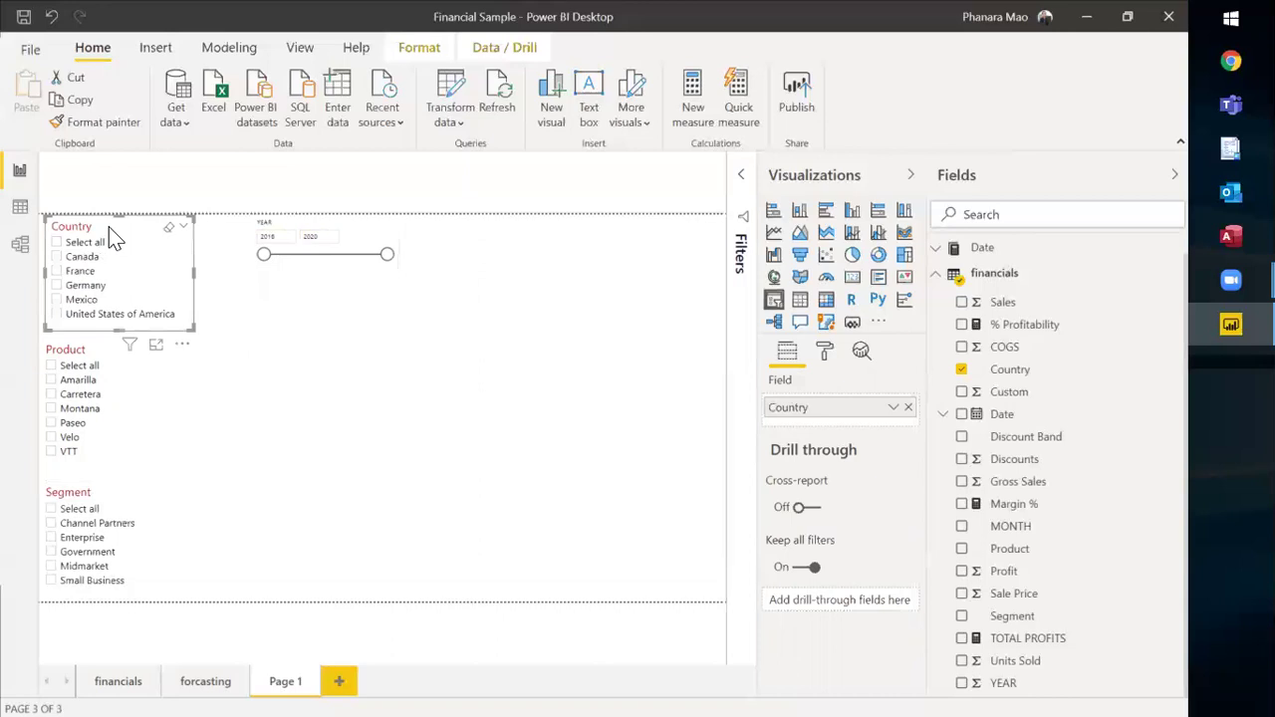
{"action": "left_click", "coordinate": [369, 229]}
{"action": "left_click", "coordinate": [392, 228]}
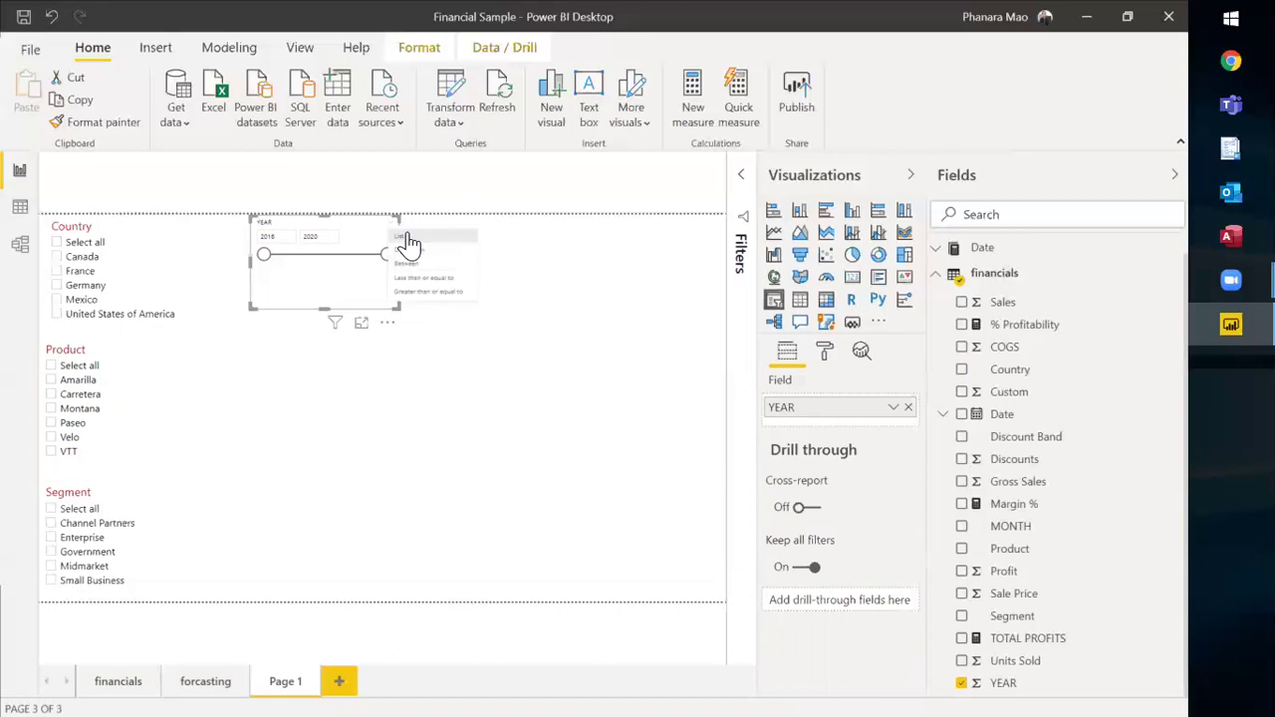
{"action": "left_click", "coordinate": [408, 242]}
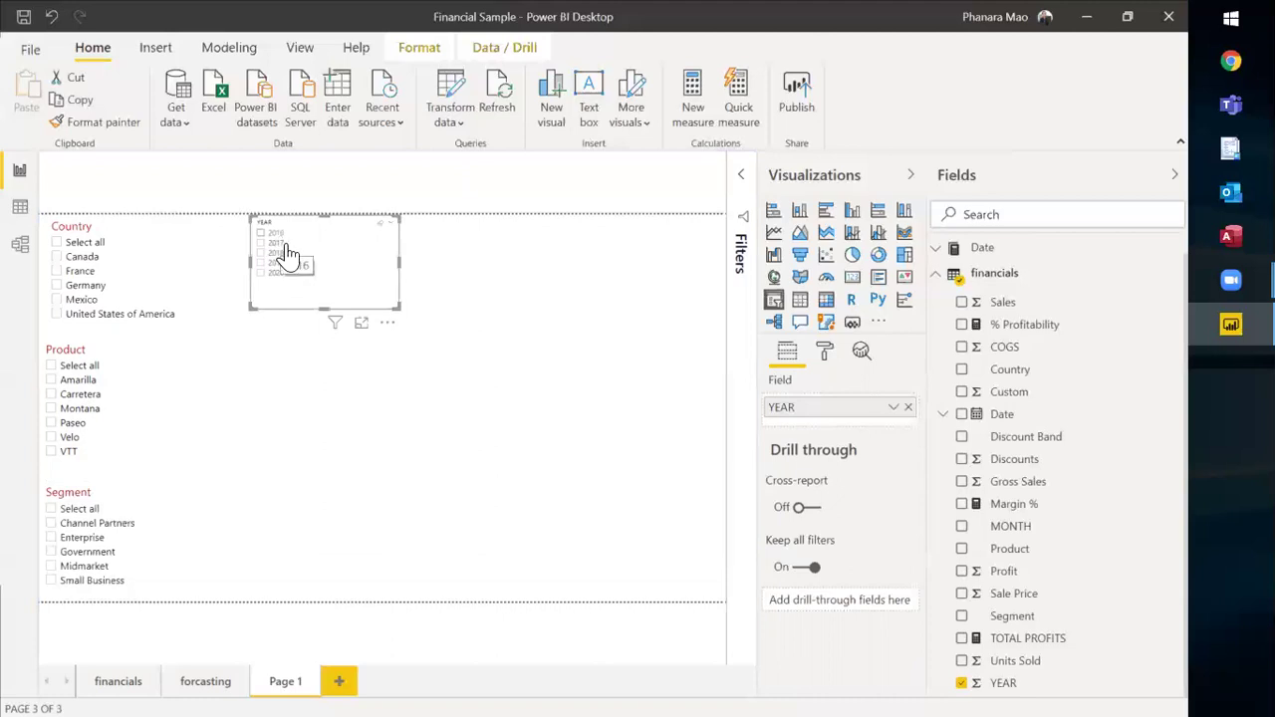
Step: Format-paint Country's red header onto YEAR, lengthen it to show 2020, and clear the 2018 selection
{"action": "left_click", "coordinate": [127, 236]}
{"action": "left_click", "coordinate": [122, 123]}
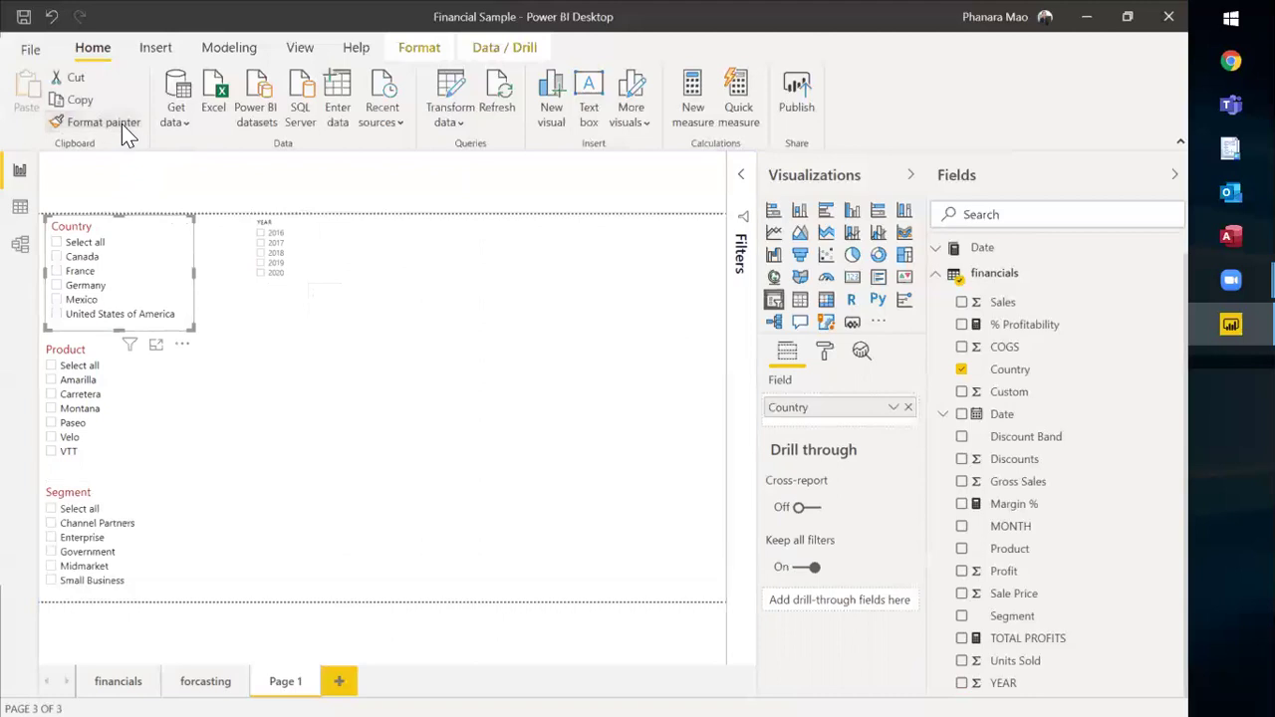
{"action": "left_click", "coordinate": [331, 263]}
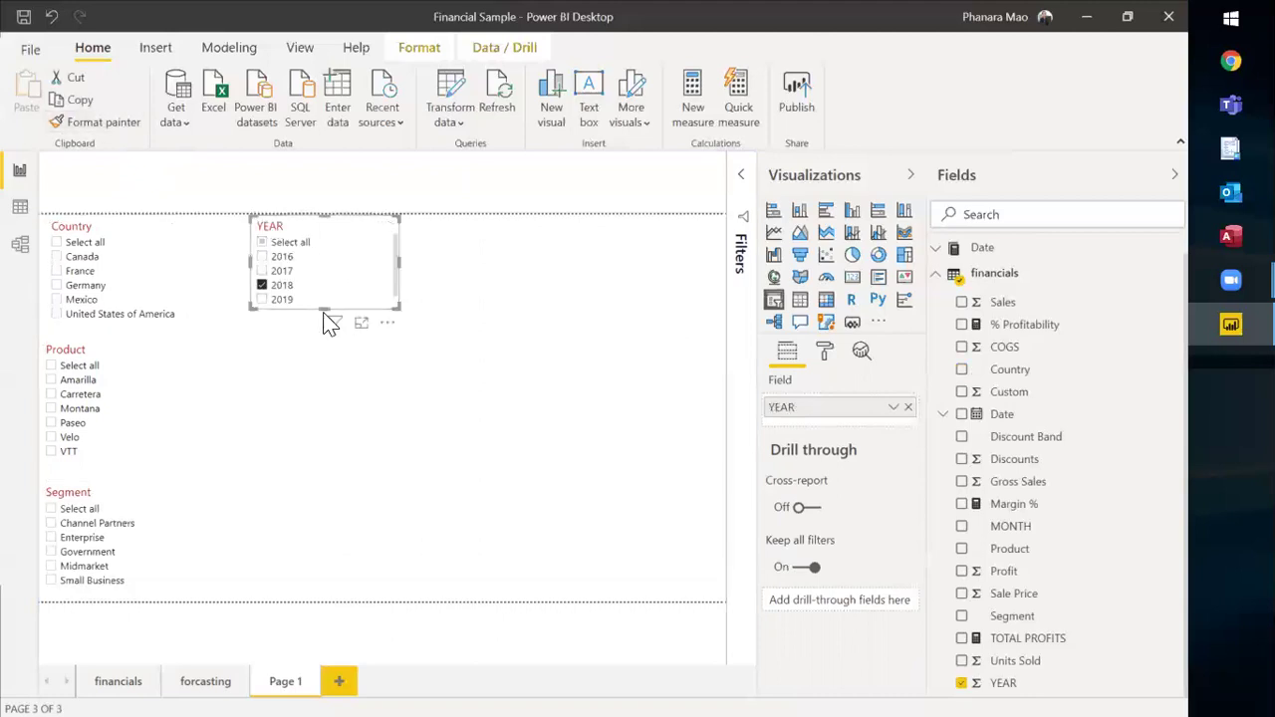
{"action": "left_click_drag", "start_coordinate": [325, 311], "coordinate": [319, 345]}
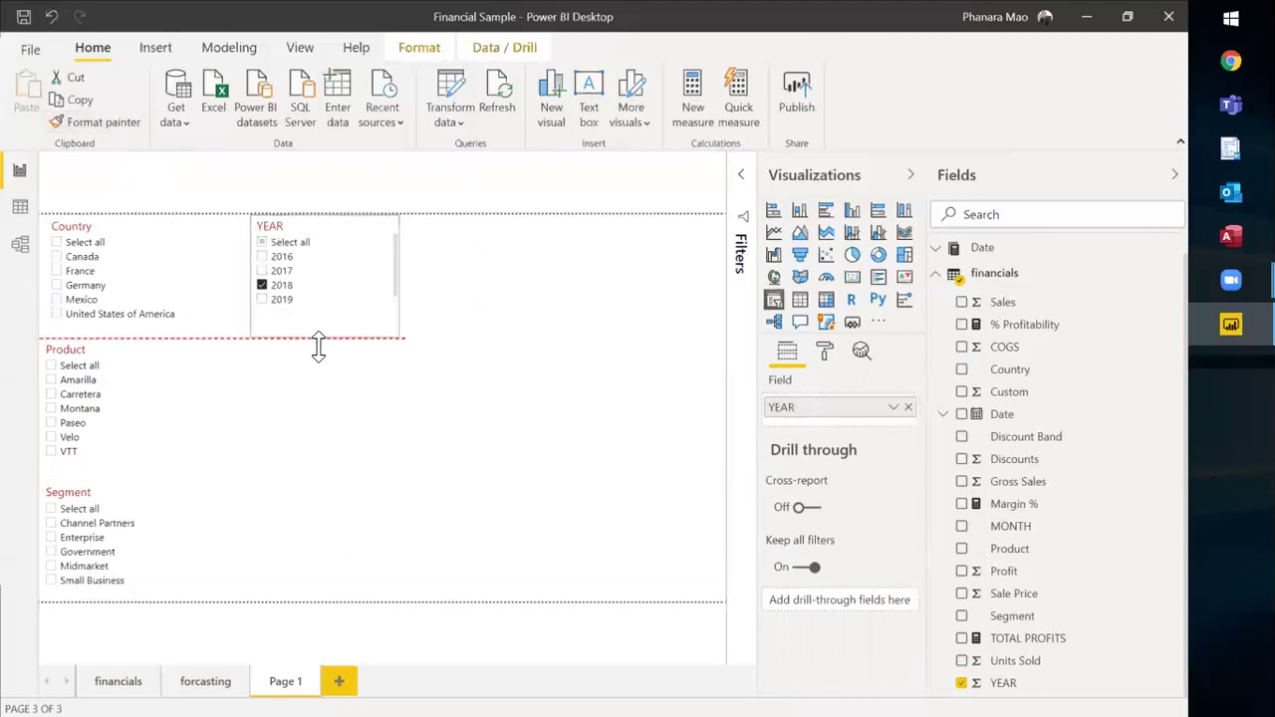
{"action": "left_click", "coordinate": [374, 228]}
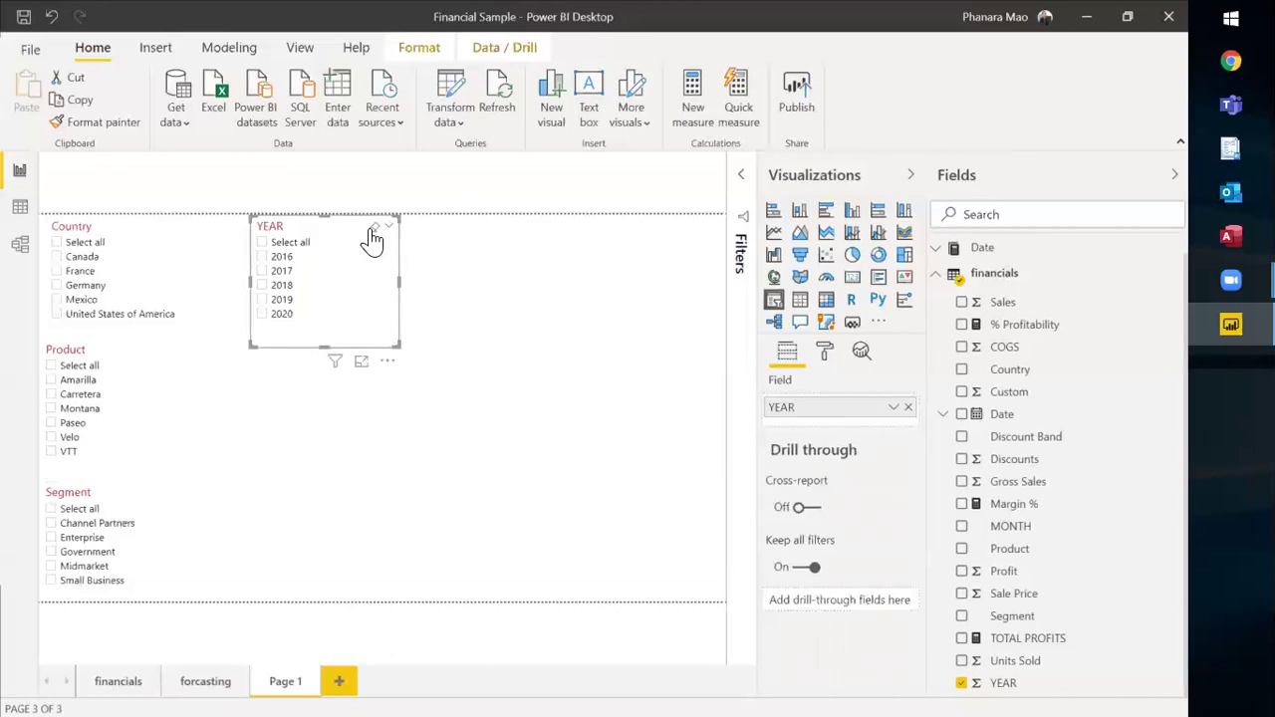
Step: Switch the YEAR slicer back to a Between range slider spanning 2016 to 2020
{"action": "left_click", "coordinate": [387, 227]}
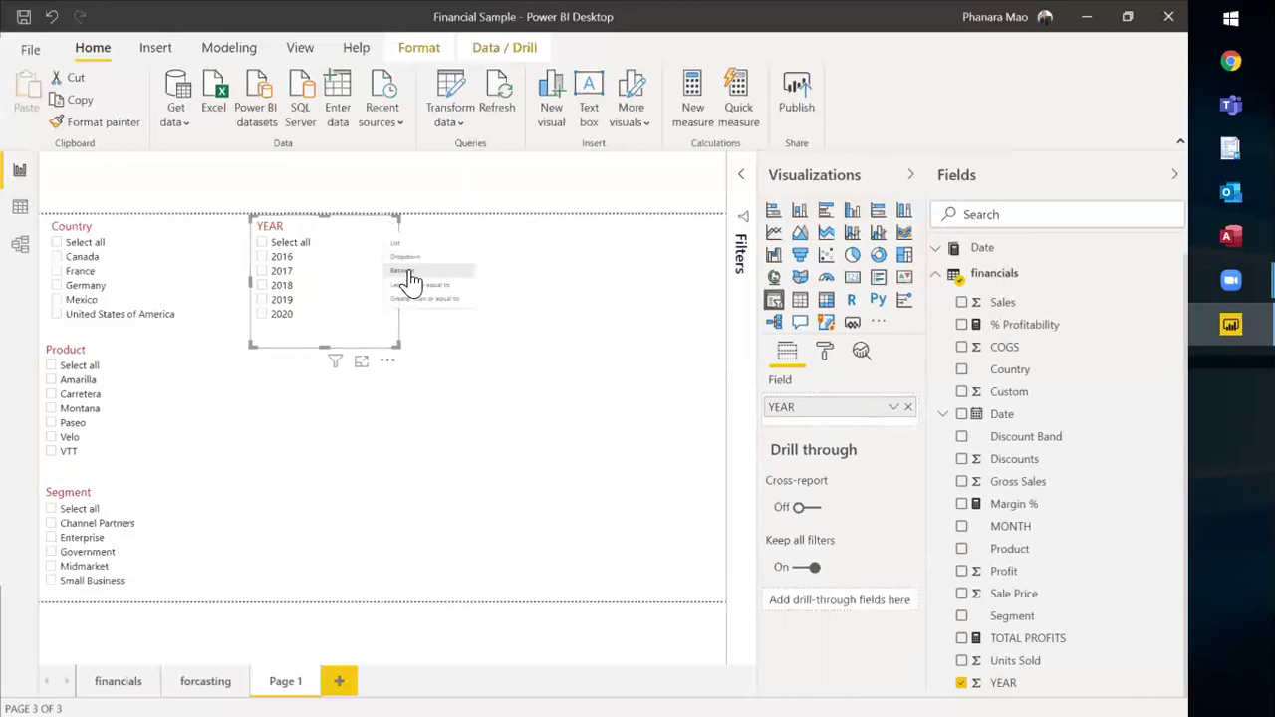
{"action": "left_click", "coordinate": [411, 279]}
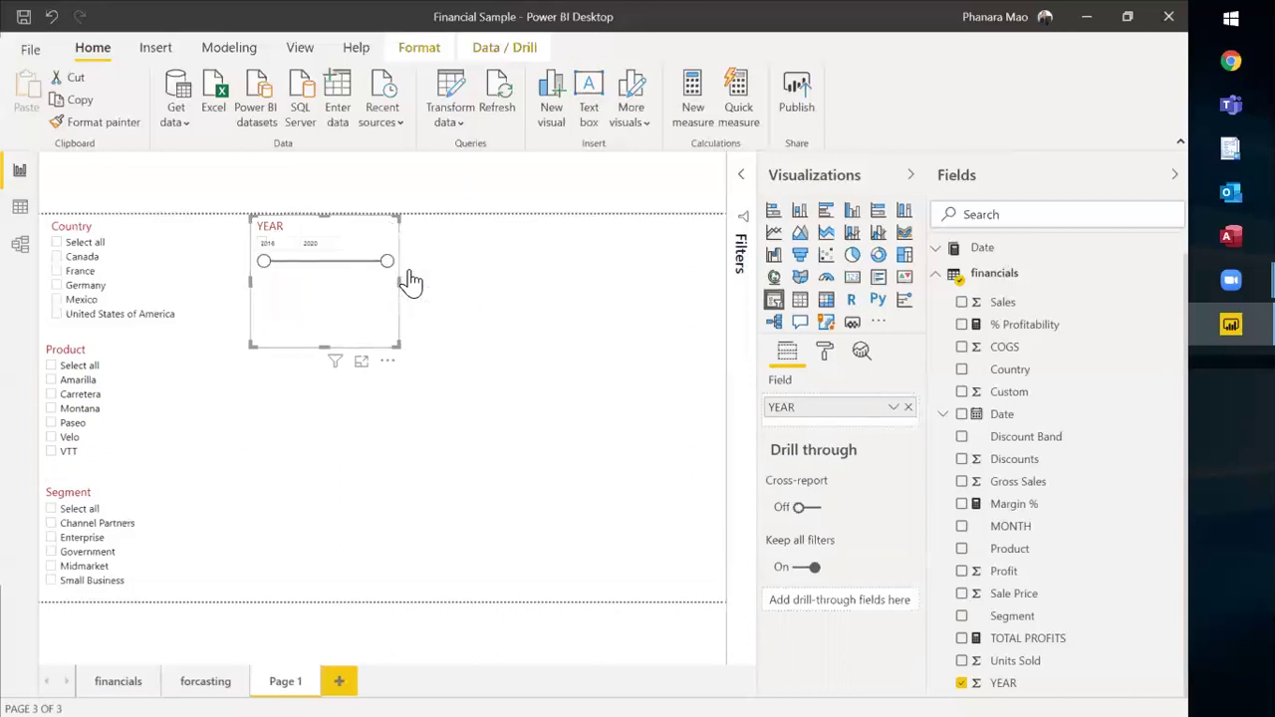
{"action": "left_click", "coordinate": [263, 244]}
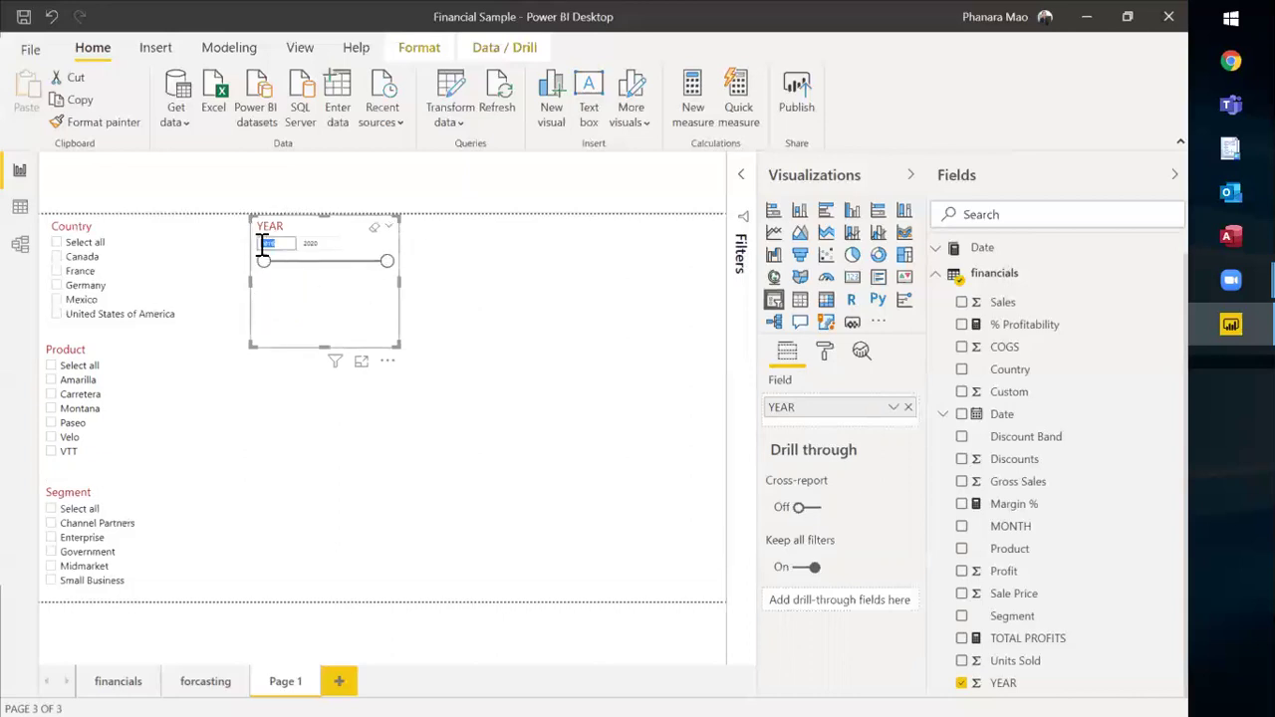
{"action": "left_click", "coordinate": [322, 242]}
{"action": "left_click", "coordinate": [389, 229]}
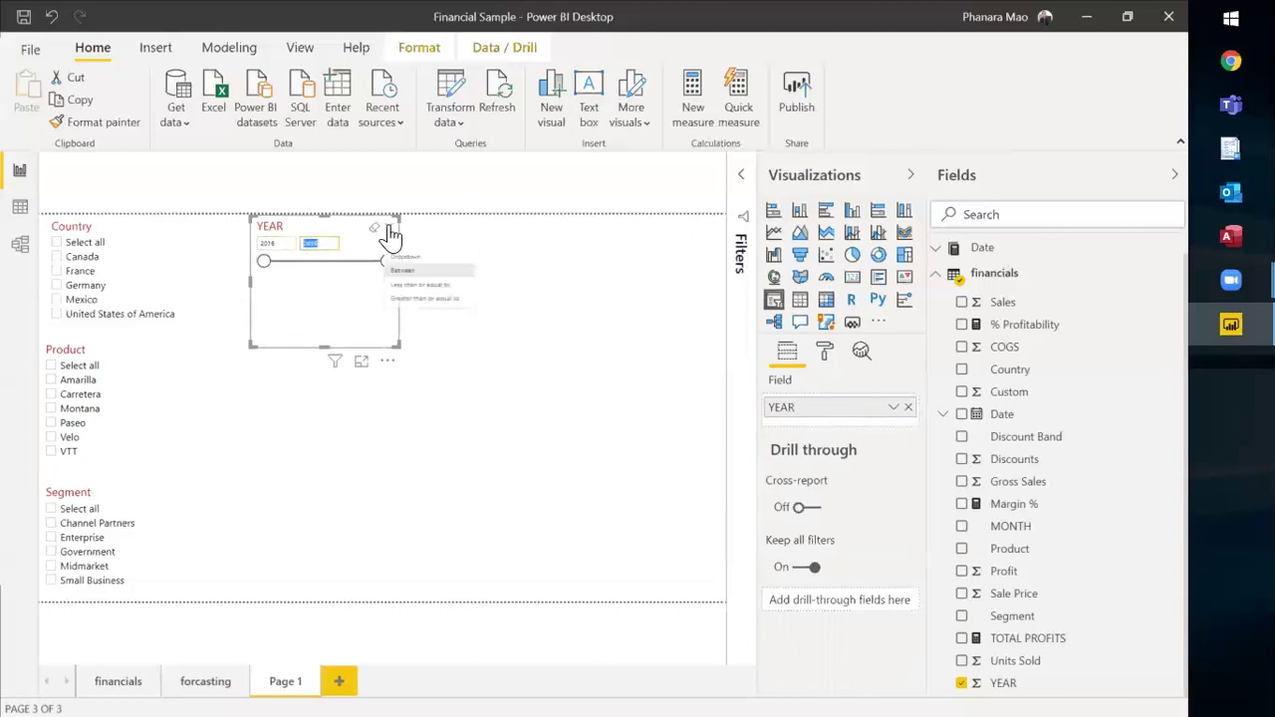
{"action": "left_click", "coordinate": [369, 299]}
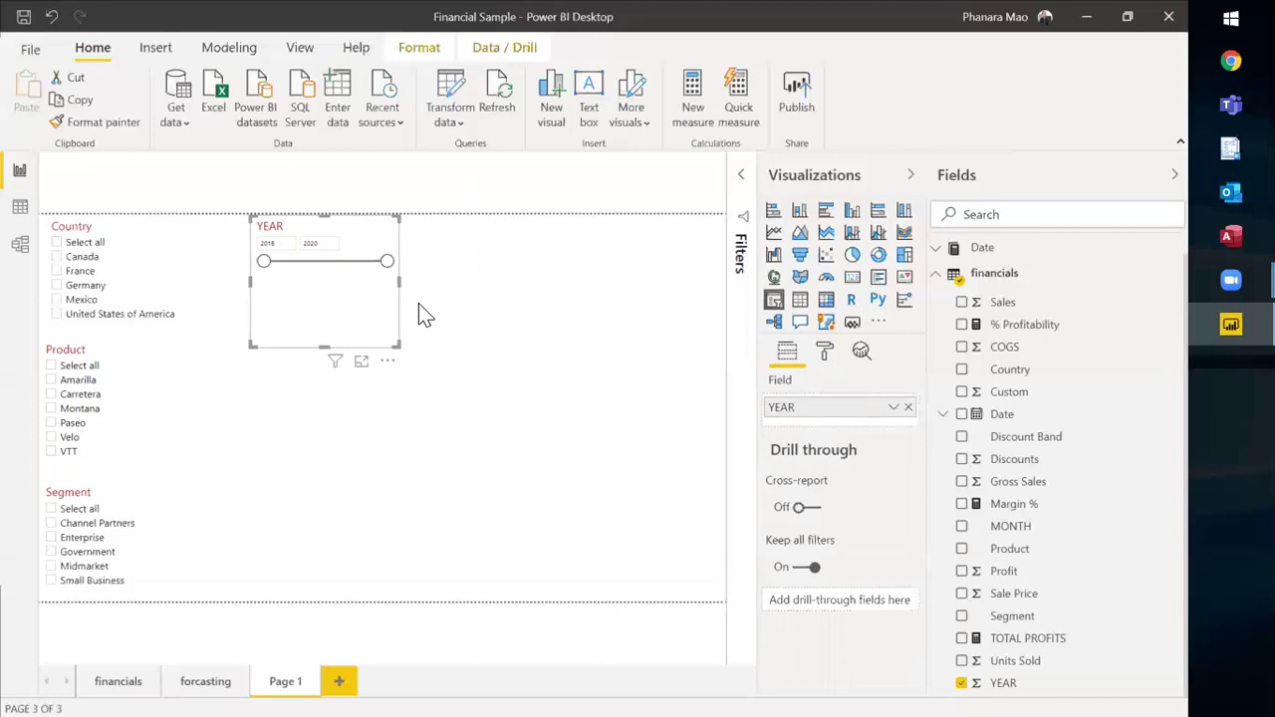
{"action": "left_click", "coordinate": [506, 273]}
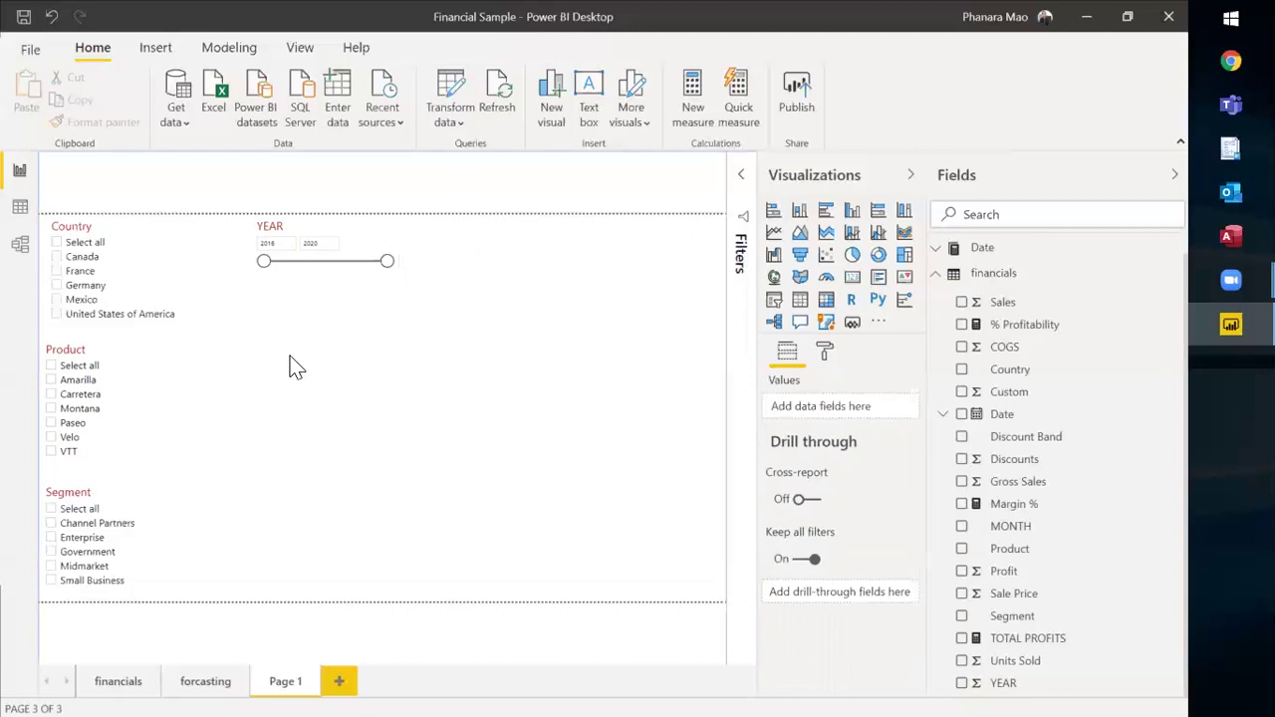
{"action": "left_click", "coordinate": [339, 236]}
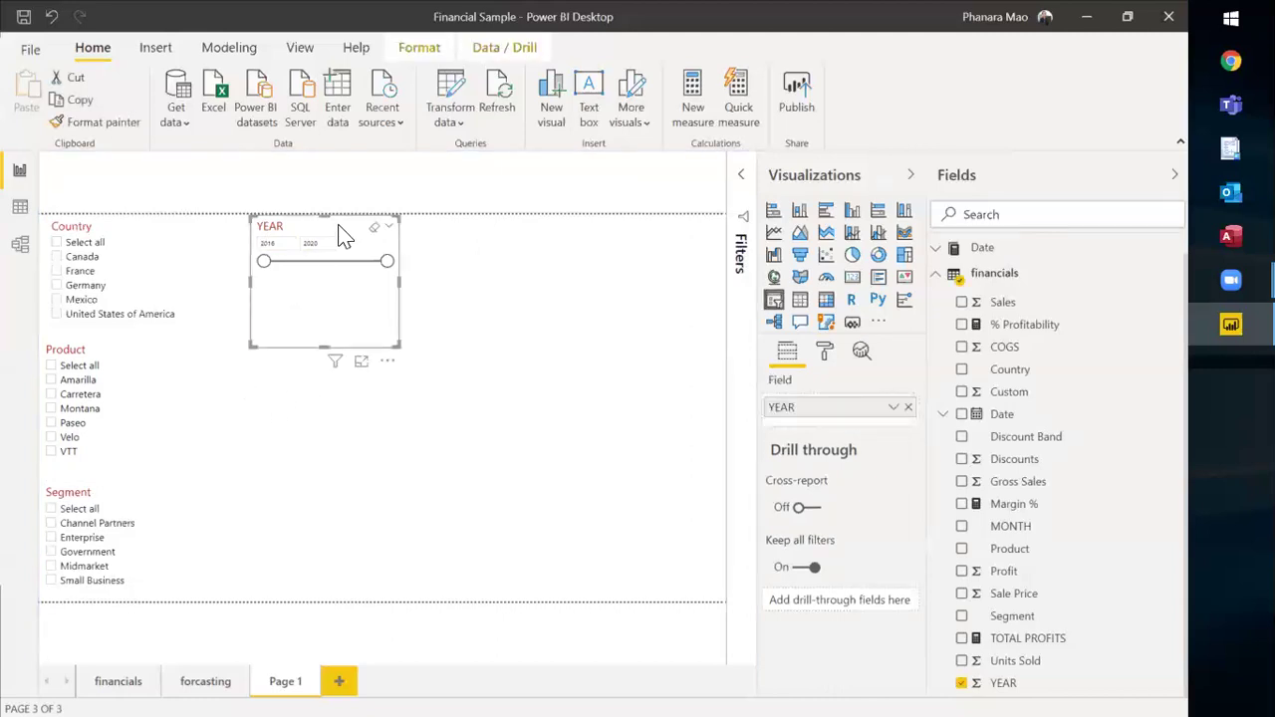